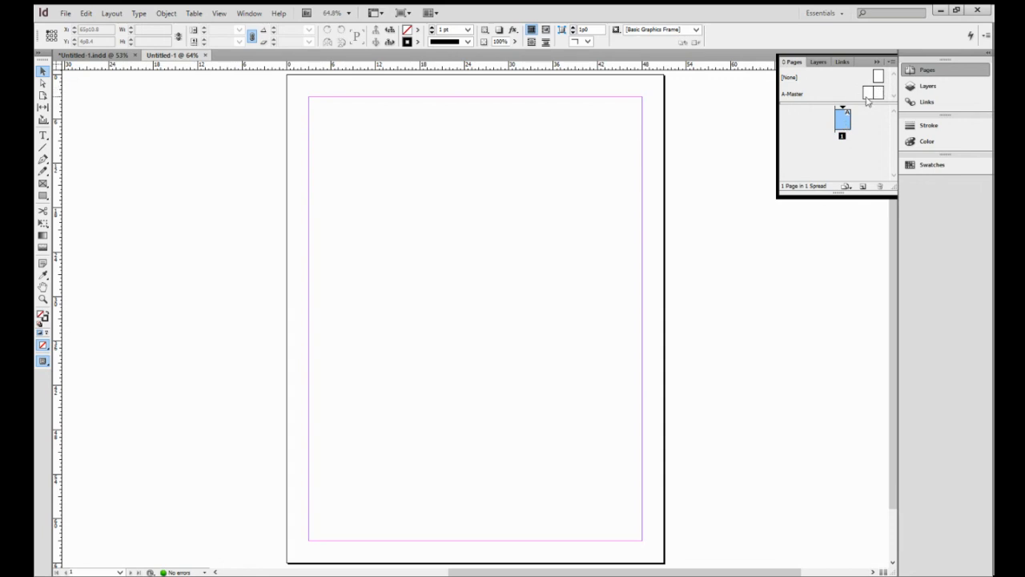
# Add a two-page spread based on A-Master after page 1 as pages 2-3.
pyautogui.click(870, 96)
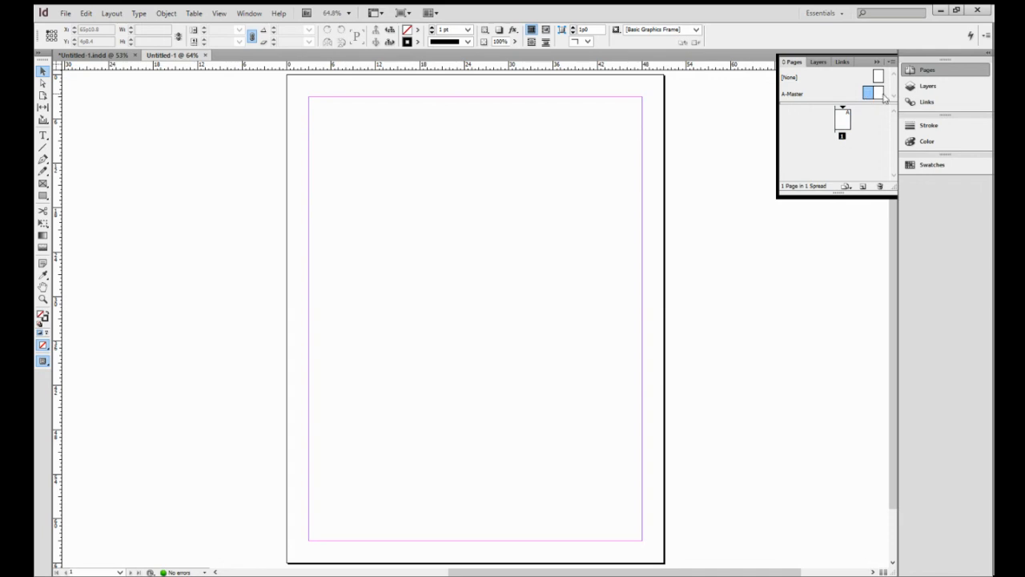
pyautogui.click(870, 96)
pyautogui.moveTo(869, 92); pyautogui.dragTo(826, 151)
pyautogui.rightClick(867, 96)
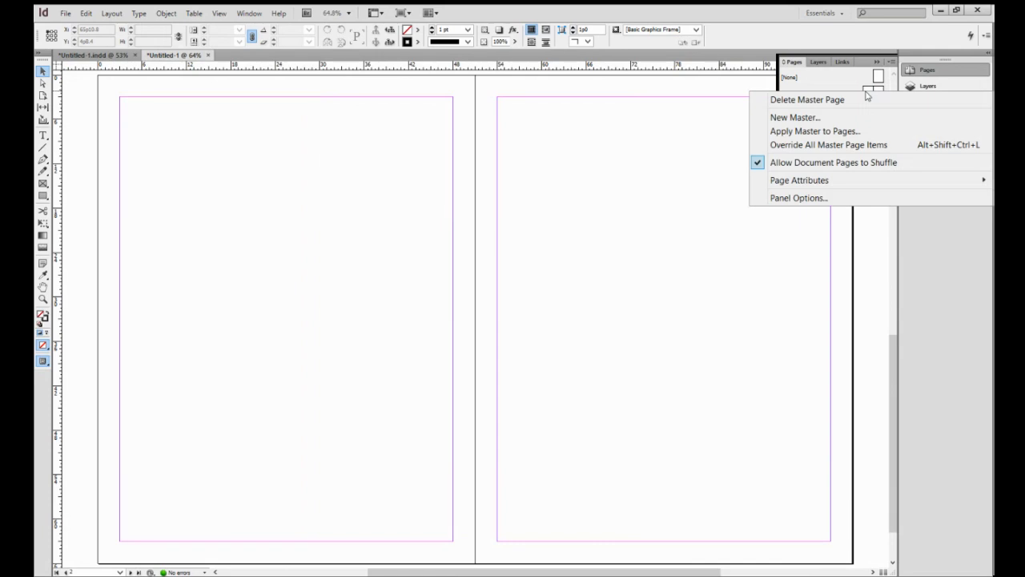
pyautogui.click(731, 87)
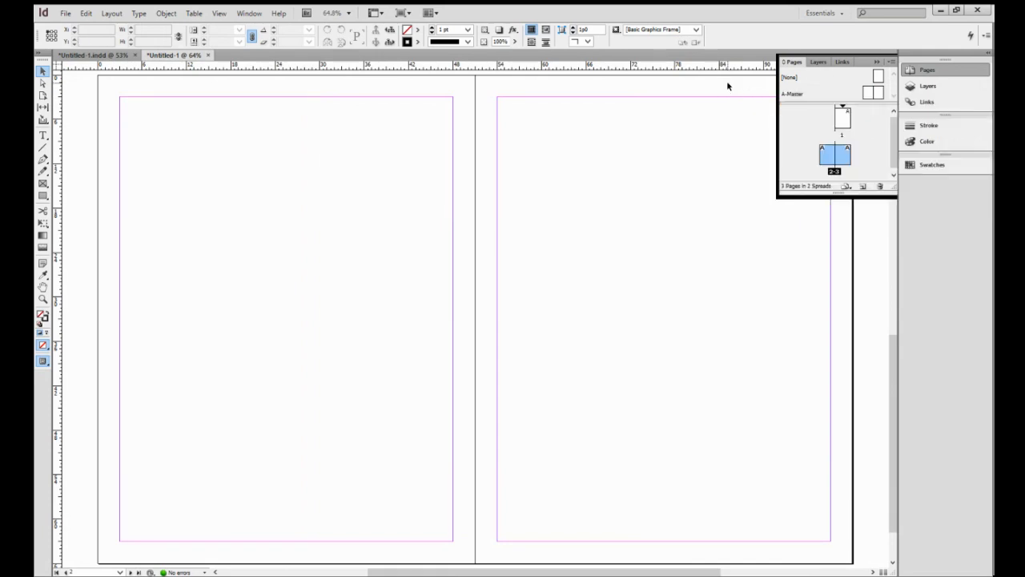
# Add another A-Master spread below pages 2-3 as pages 4-5.
pyautogui.click(870, 96)
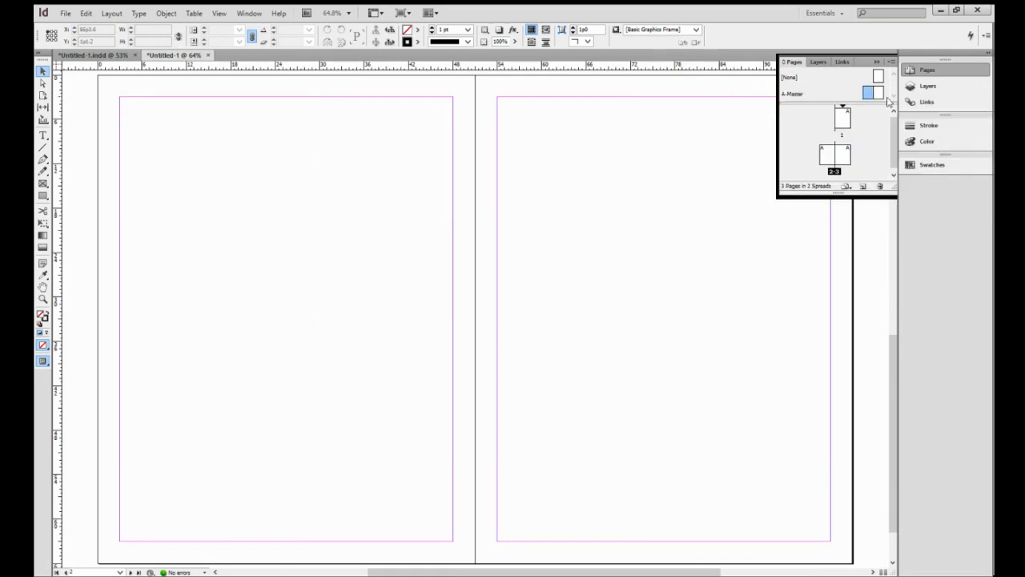
pyautogui.keyDown('shift'); pyautogui.click(882, 92); pyautogui.keyUp('shift')
pyautogui.moveTo(873, 94); pyautogui.dragTo(835, 173)
pyautogui.click(895, 176)
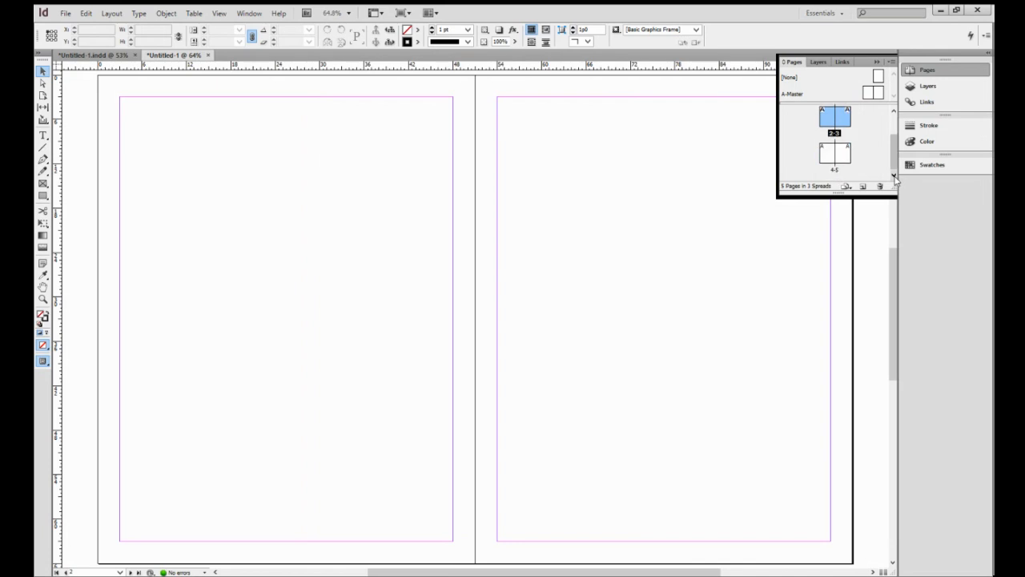
# Add a further A-Master spread below pages 4-5 as pages 6-7.
pyautogui.click(868, 94)
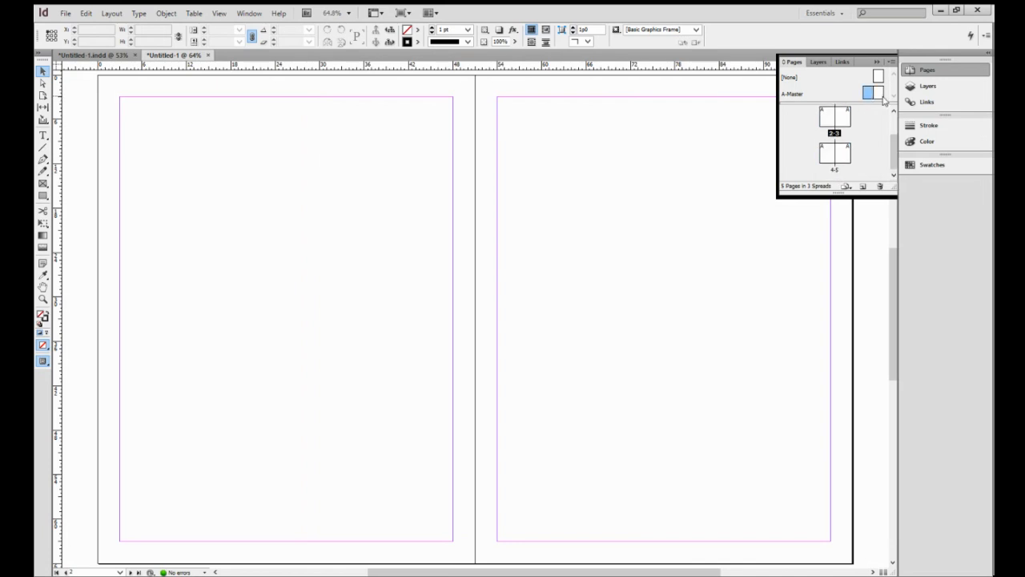
pyautogui.keyDown('shift'); pyautogui.click(880, 94); pyautogui.keyUp('shift')
pyautogui.moveTo(868, 97); pyautogui.dragTo(835, 174)
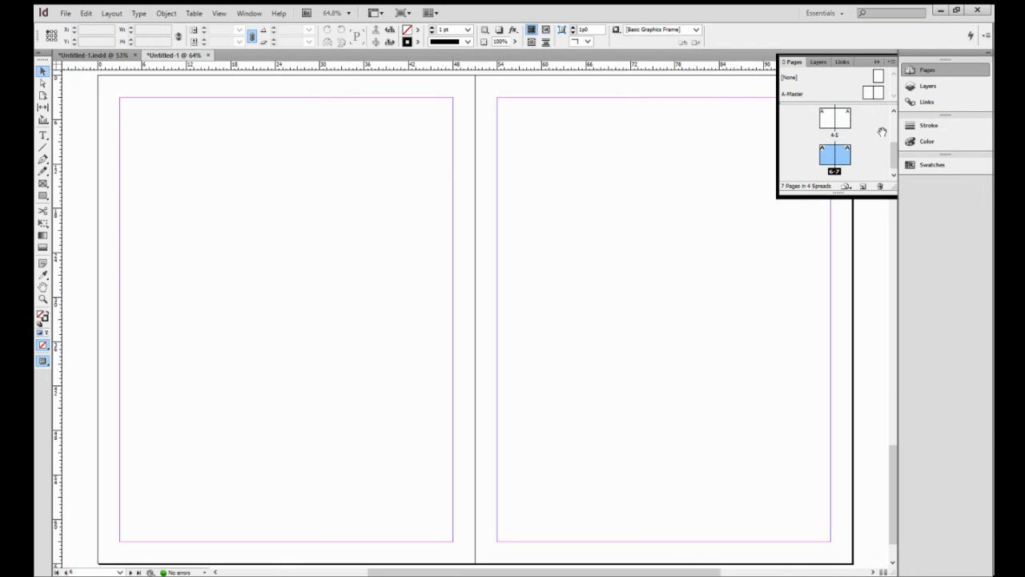
pyautogui.scroll(3, 895, 121)
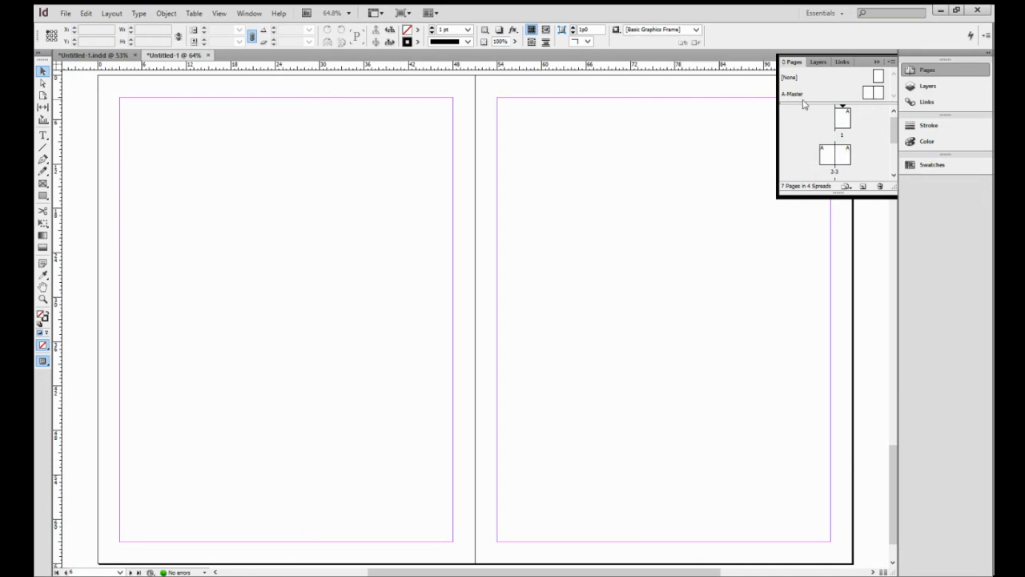
# Enlarge the page list so all spreads fit, and make more room for the master pages above it.
pyautogui.click(872, 93)
pyautogui.click(879, 94)
pyautogui.click(869, 92)
pyautogui.click(876, 93)
pyautogui.moveTo(842, 193); pyautogui.dragTo(838, 383)
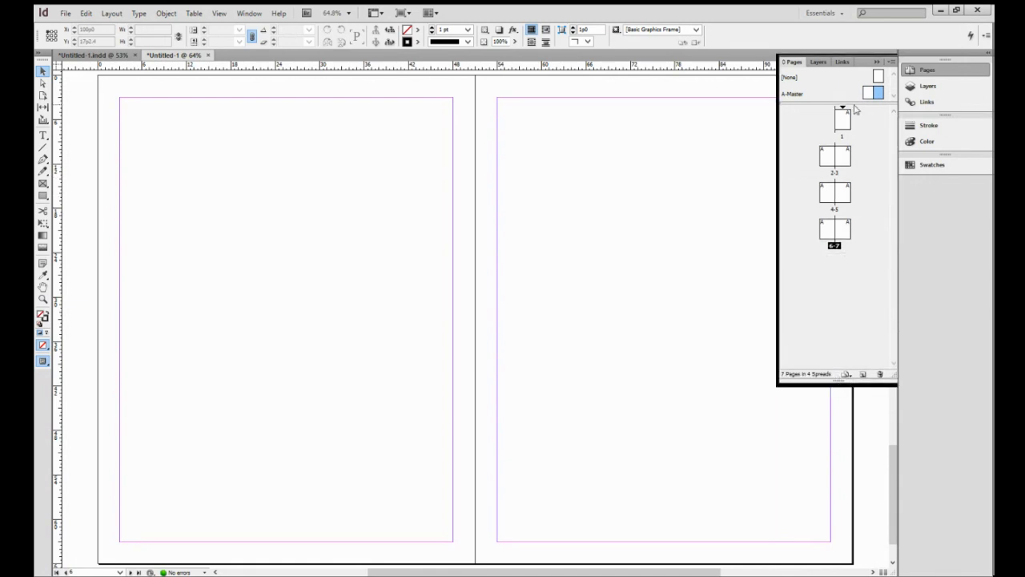
pyautogui.moveTo(843, 112); pyautogui.dragTo(843, 156)
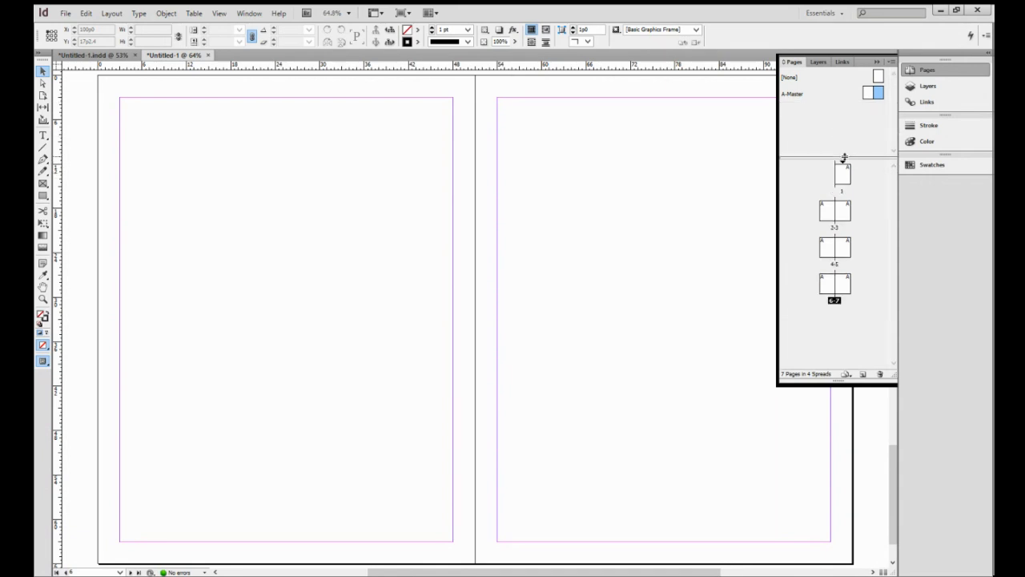
pyautogui.click(849, 132)
# Duplicate the A-Master spread to create a second master, B-Master.
pyautogui.click(866, 95)
pyautogui.keyDown('shift'); pyautogui.click(880, 95); pyautogui.keyUp('shift')
pyautogui.moveTo(873, 96); pyautogui.dragTo(866, 374)
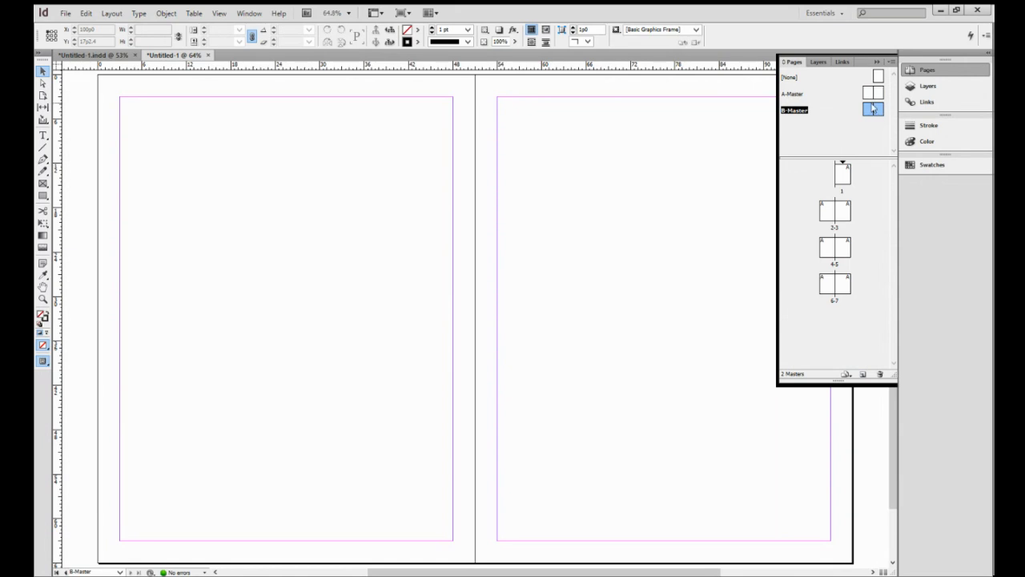
pyautogui.click(865, 145)
# Add a two-page spread based on B-Master after pages 6-7 as pages 8-9.
pyautogui.click(869, 111)
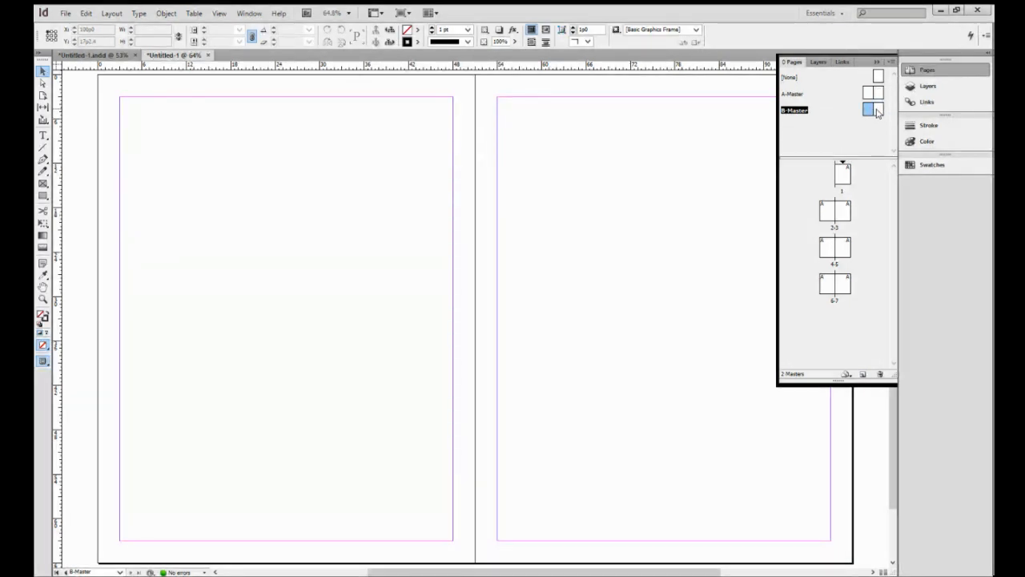
pyautogui.keyDown('shift'); pyautogui.click(878, 110); pyautogui.keyUp('shift')
pyautogui.moveTo(871, 112); pyautogui.dragTo(842, 324)
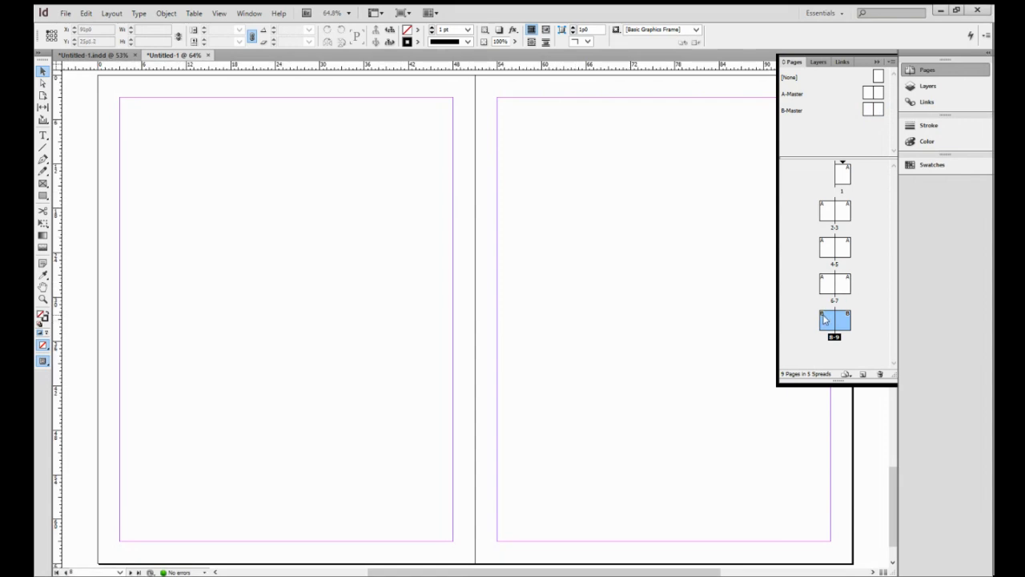
# Examine which document spreads are based on A-Master and which on B-Master.
pyautogui.click(867, 112)
pyautogui.click(873, 93)
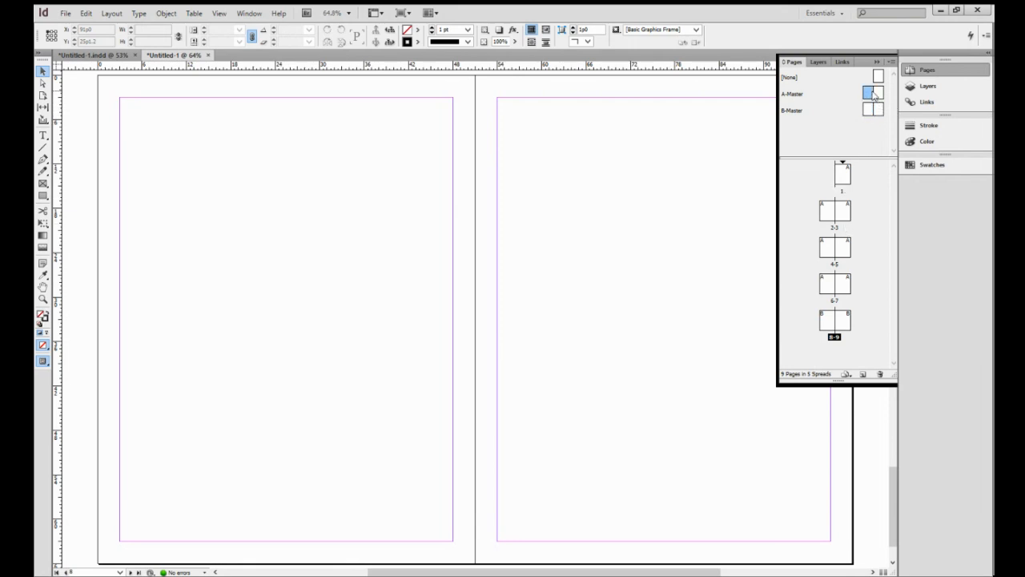
pyautogui.click(826, 210)
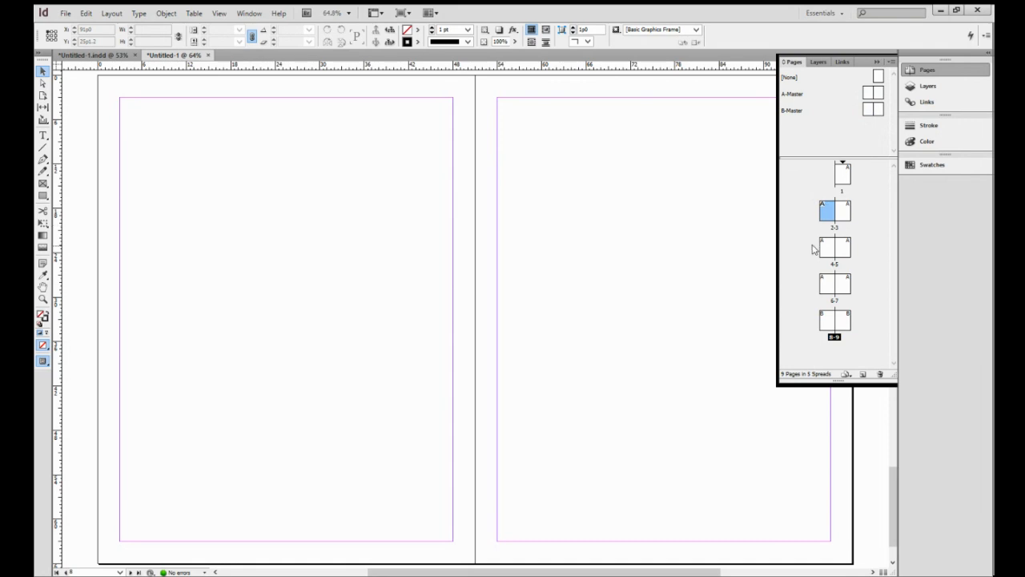
pyautogui.click(825, 253)
pyautogui.click(825, 287)
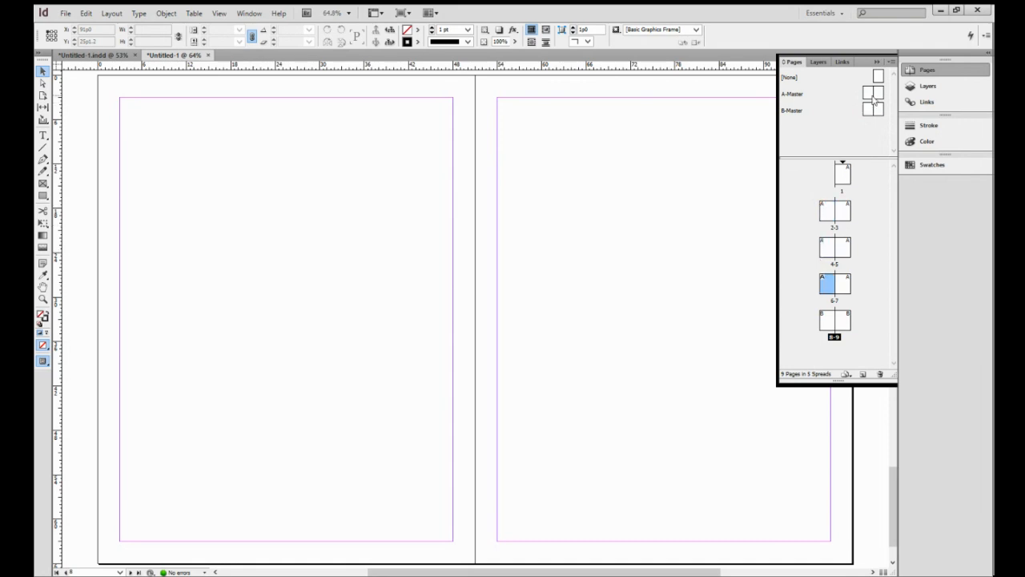
pyautogui.click(873, 95)
pyautogui.click(826, 210)
pyautogui.click(831, 248)
pyautogui.click(826, 283)
pyautogui.click(870, 111)
# Enlarge the swatch list and start a new color swatch with the color mode PANTONE+ CMYK Uncoated.
pyautogui.click(949, 168)
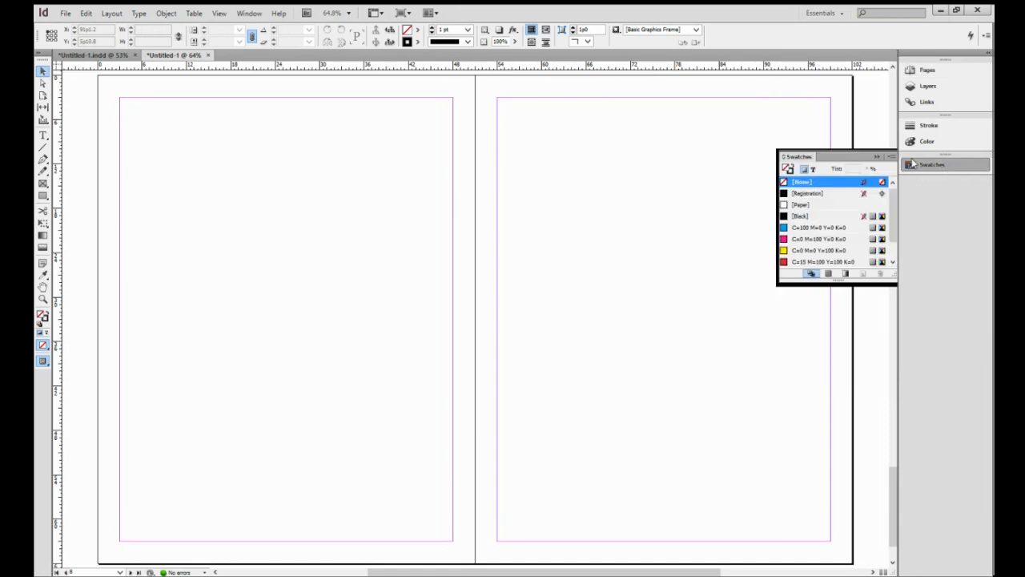
pyautogui.moveTo(843, 281); pyautogui.dragTo(852, 393)
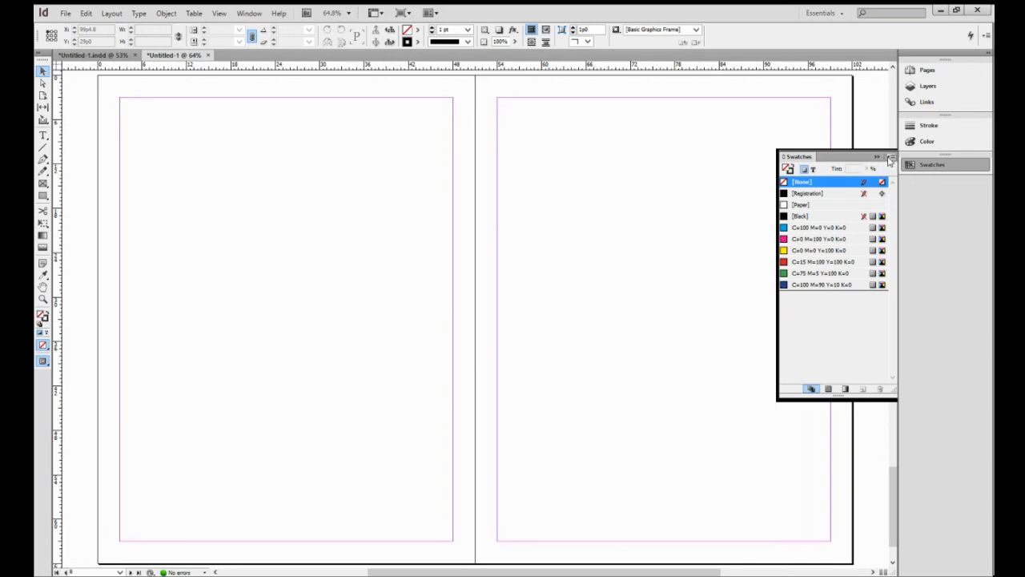
pyautogui.click(892, 158)
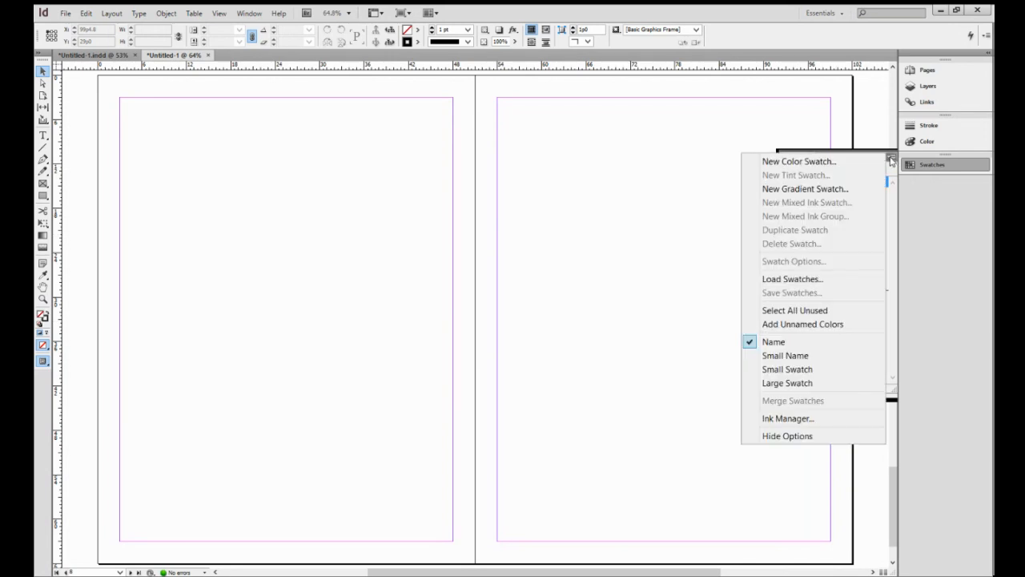
pyautogui.click(839, 166)
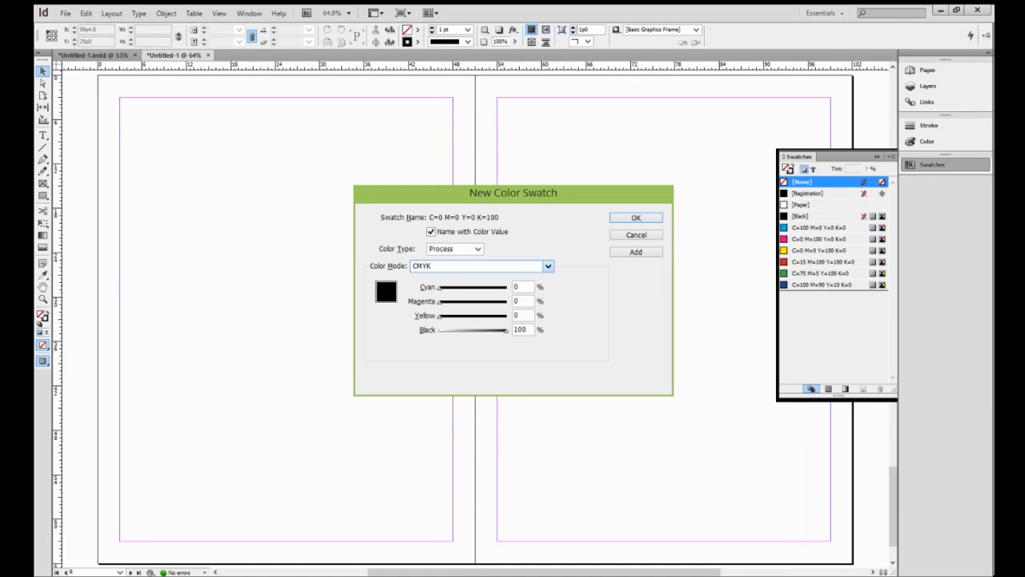
pyautogui.click(548, 265)
pyautogui.click(489, 438)
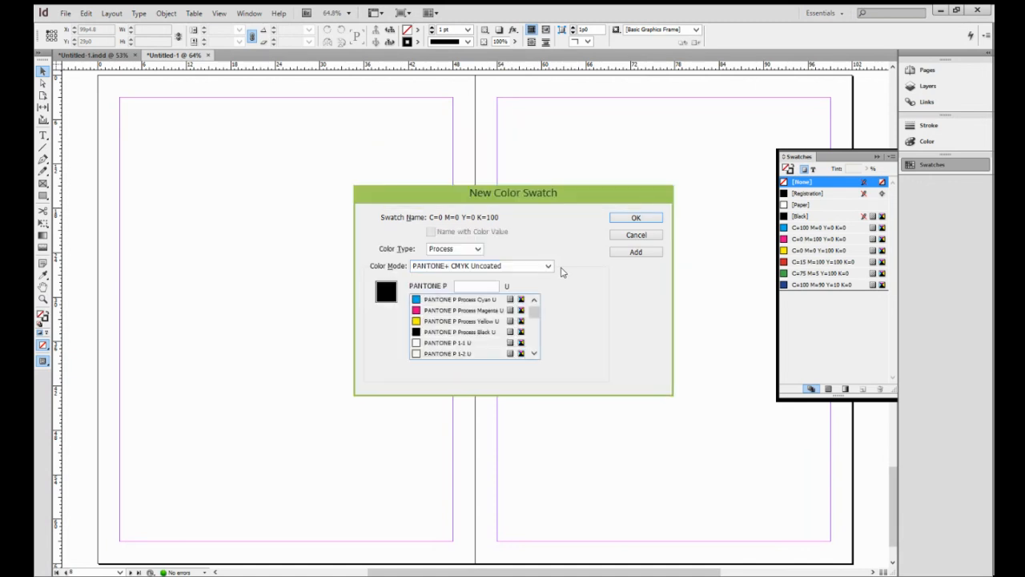
# Add the yellow PANTONE P 1-7 U to the swatches.
pyautogui.click(534, 353)
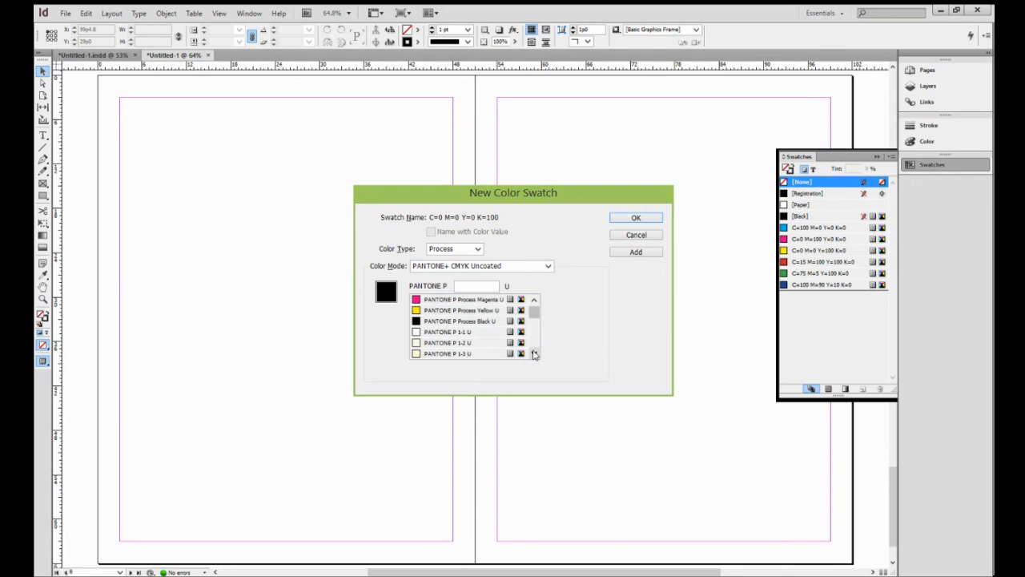
pyautogui.click(535, 353)
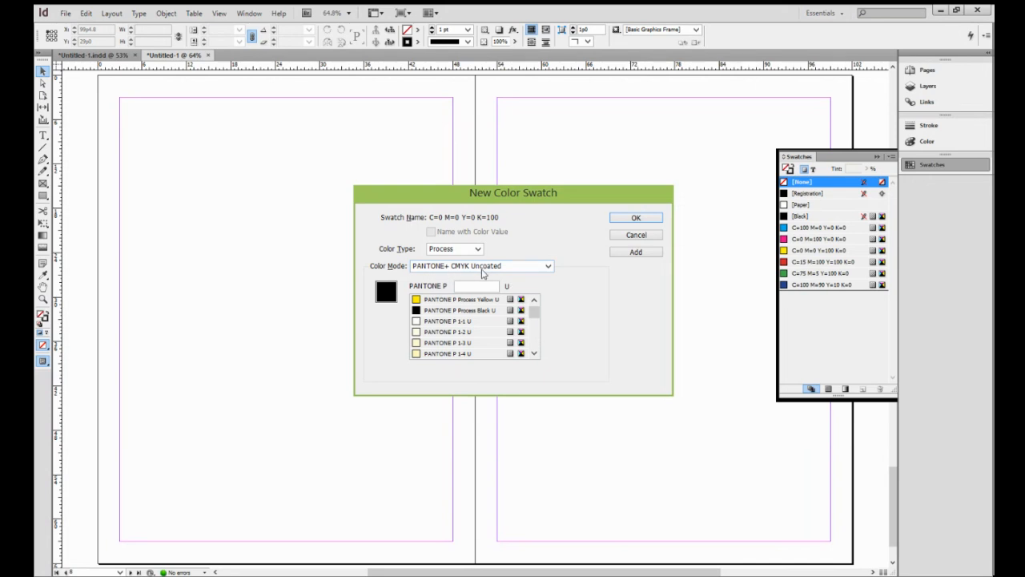
pyautogui.click(481, 320)
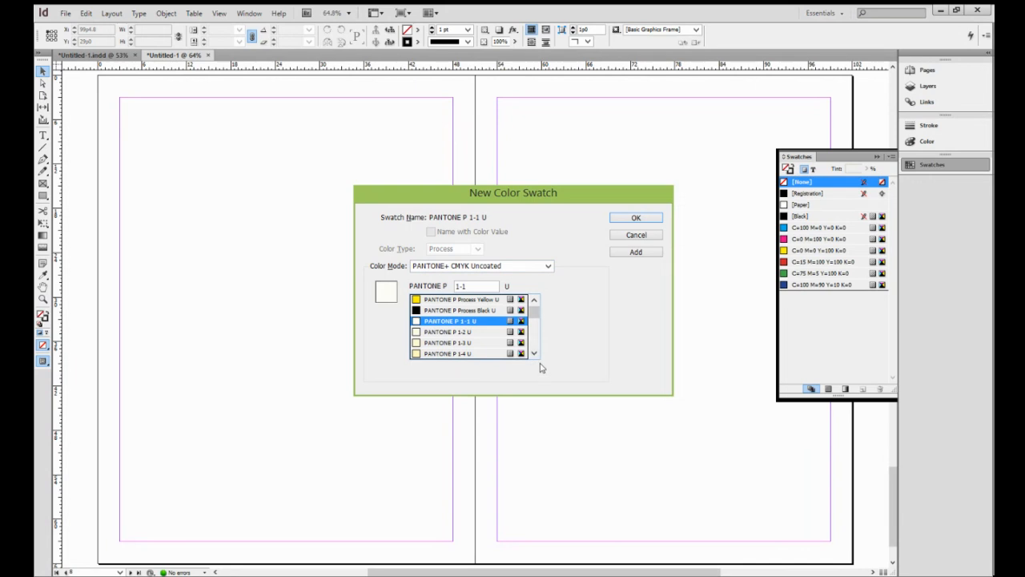
pyautogui.click(534, 354)
pyautogui.click(534, 355)
pyautogui.click(534, 354)
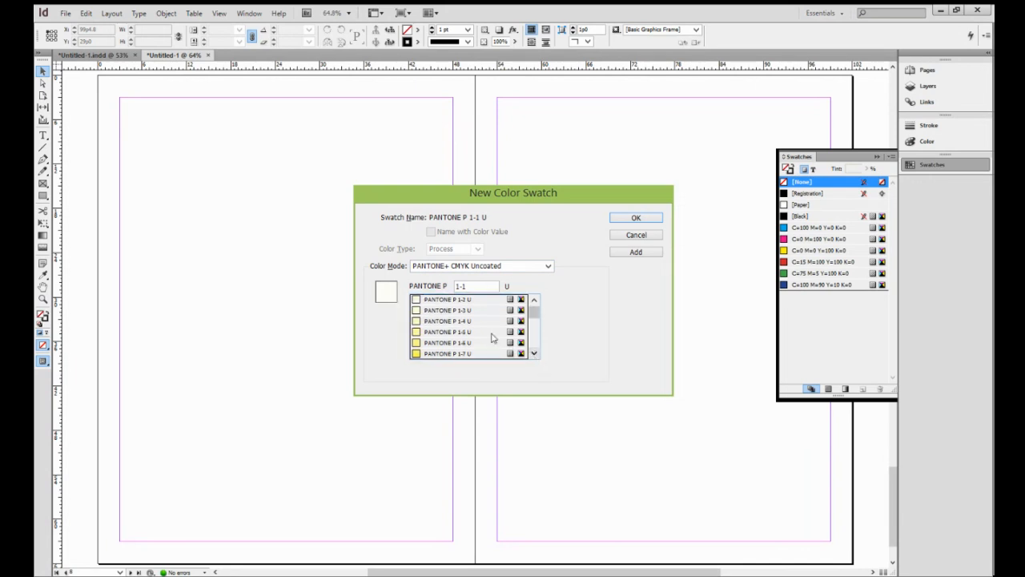
pyautogui.click(534, 354)
pyautogui.click(533, 354)
pyautogui.click(533, 354)
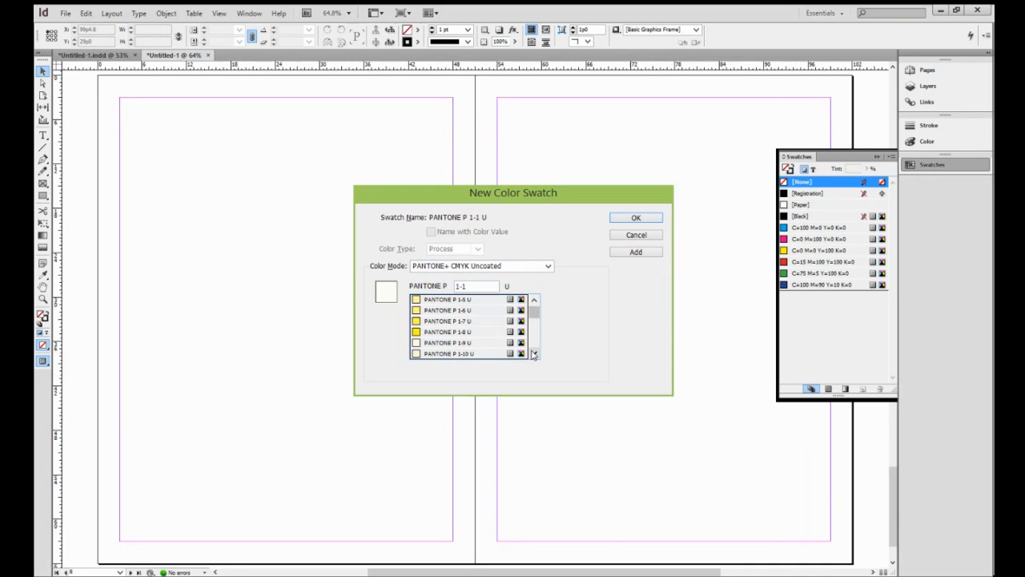
pyautogui.click(447, 321)
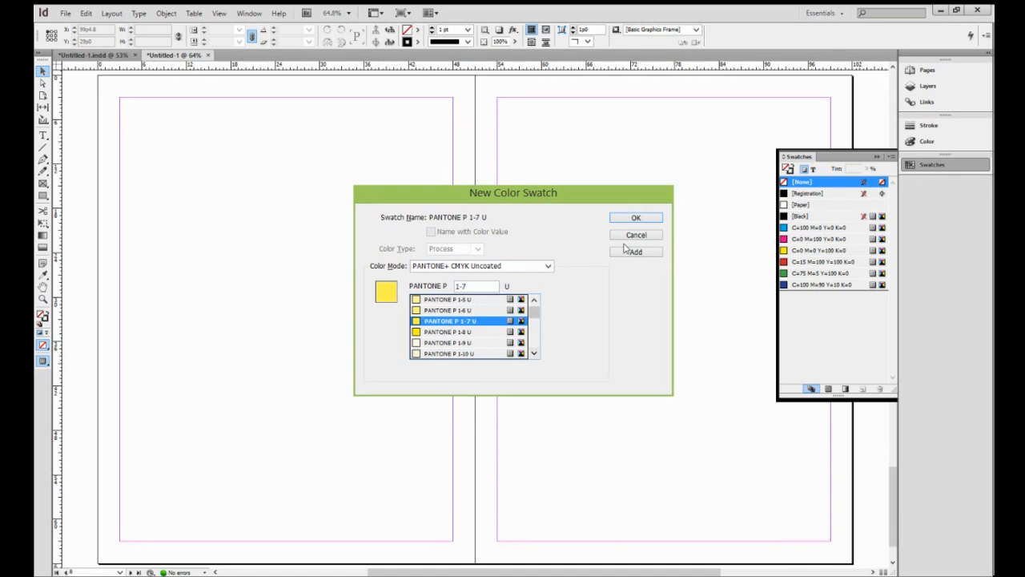
pyautogui.click(656, 254)
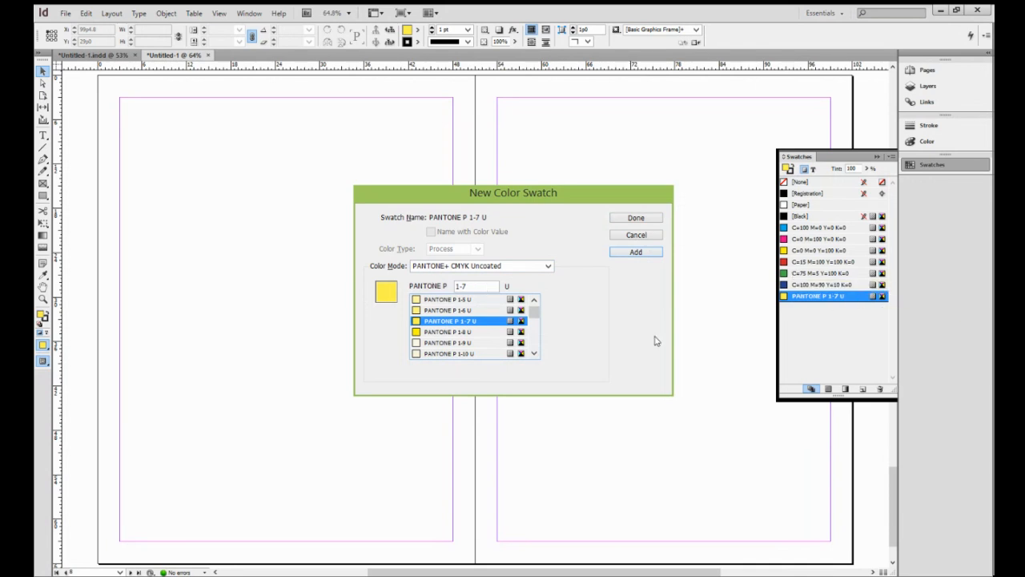
# Add the colors PANTONE P 77-16 U and PANTONE P 78-8 U to the swatches.
pyautogui.moveTo(534, 312); pyautogui.dragTo(535, 324)
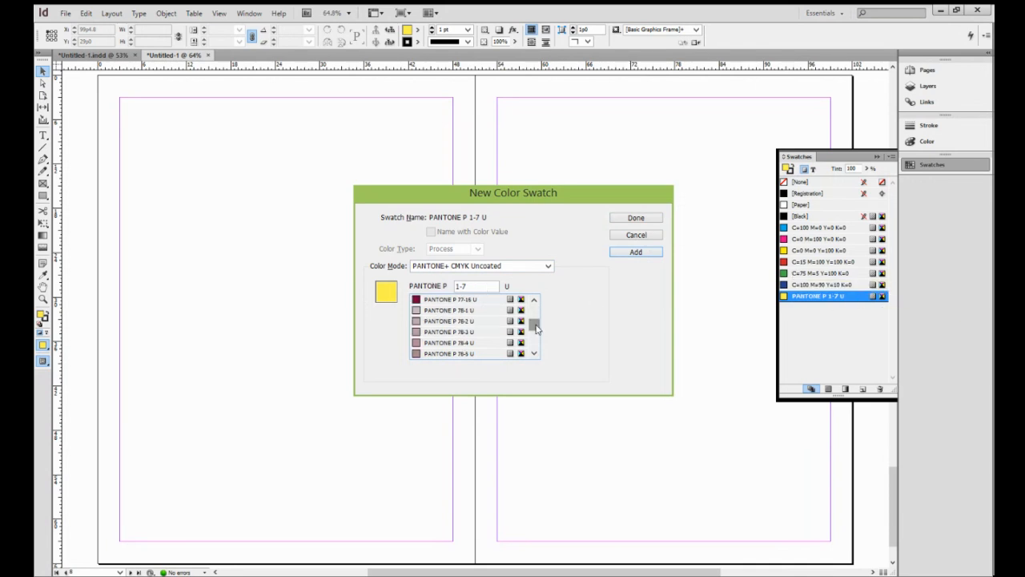
pyautogui.click(639, 252)
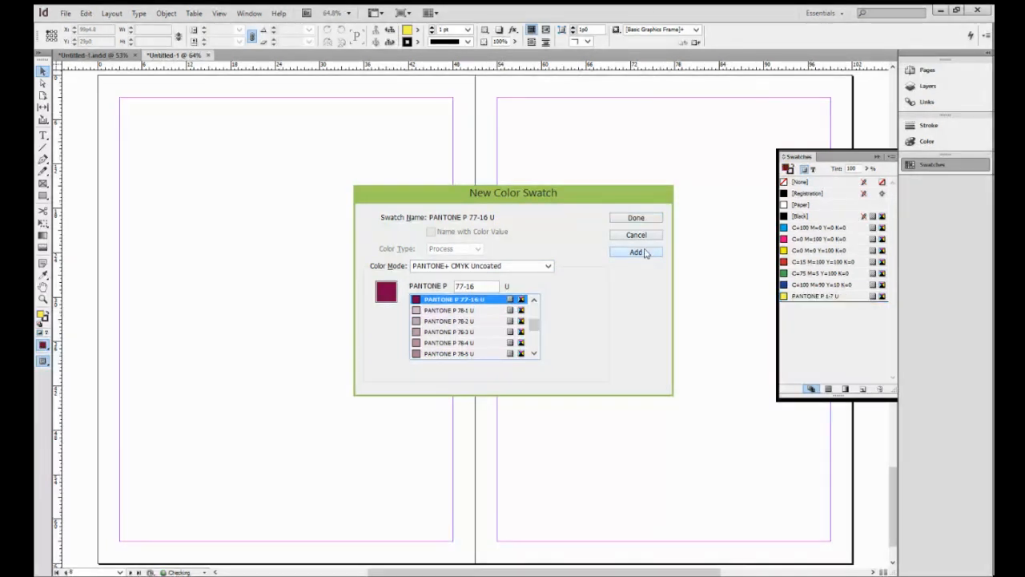
pyautogui.click(533, 353)
pyautogui.click(534, 354)
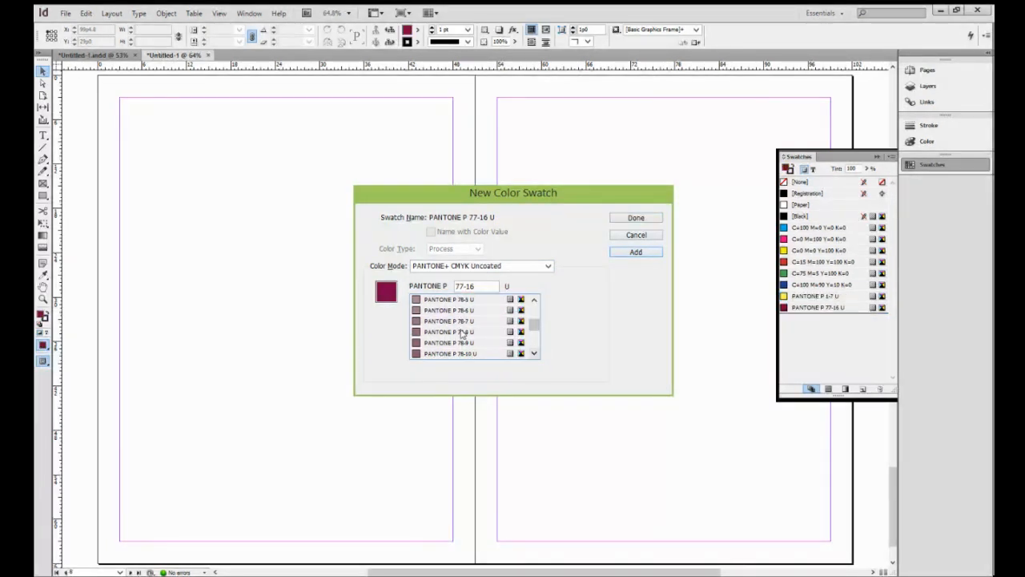
pyautogui.click(457, 331)
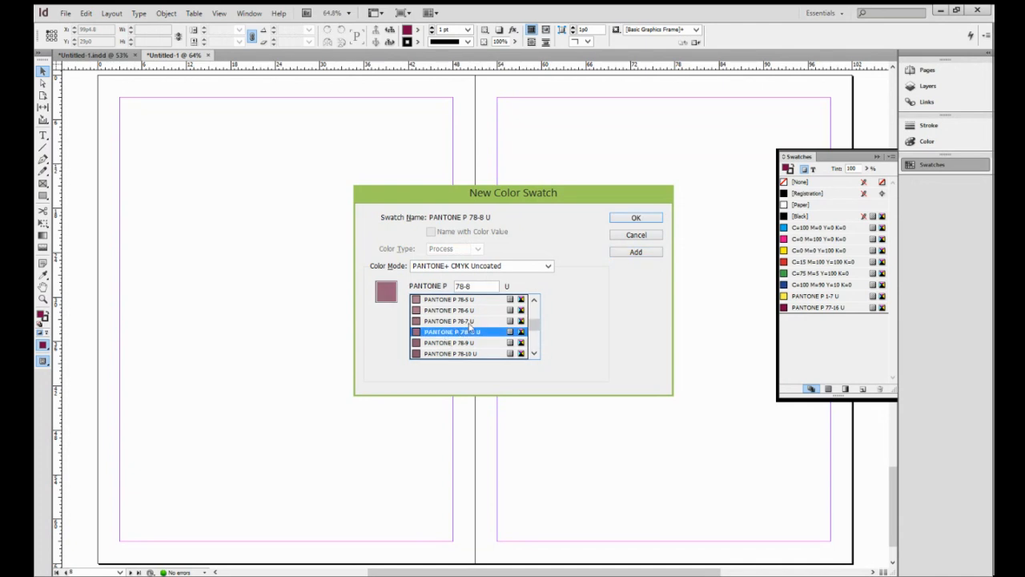
pyautogui.click(638, 253)
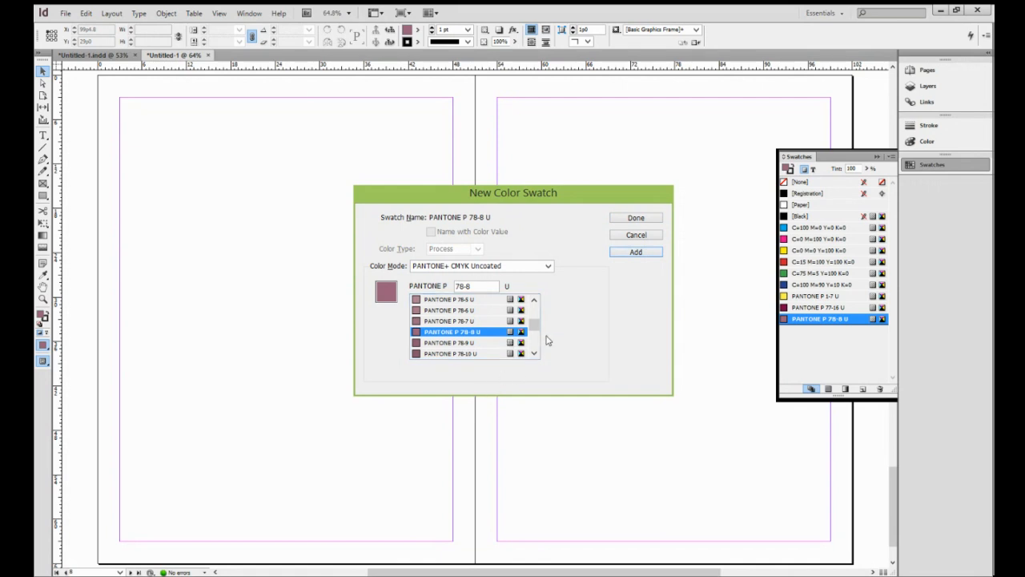
# Add the whole range of colors from PANTONE P 75-2 U through PANTONE P 79-10 U to the swatches and finish.
pyautogui.click(535, 300)
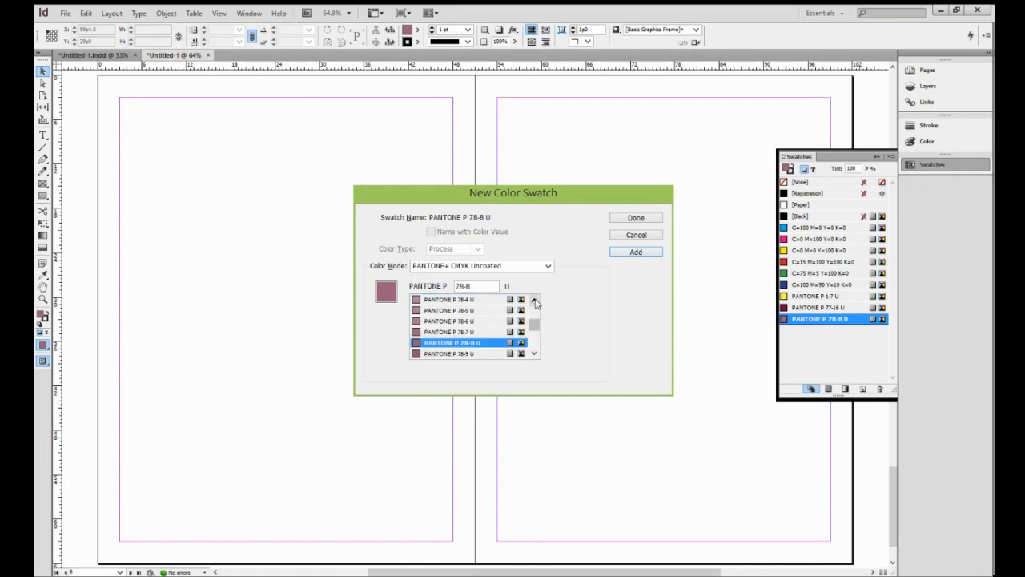
pyautogui.click(535, 299)
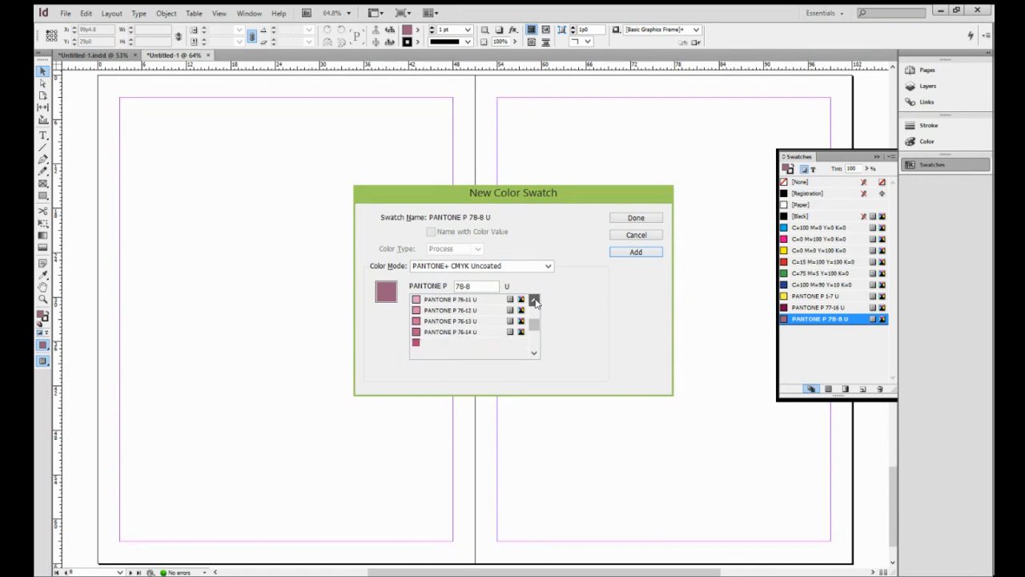
pyautogui.click(535, 300)
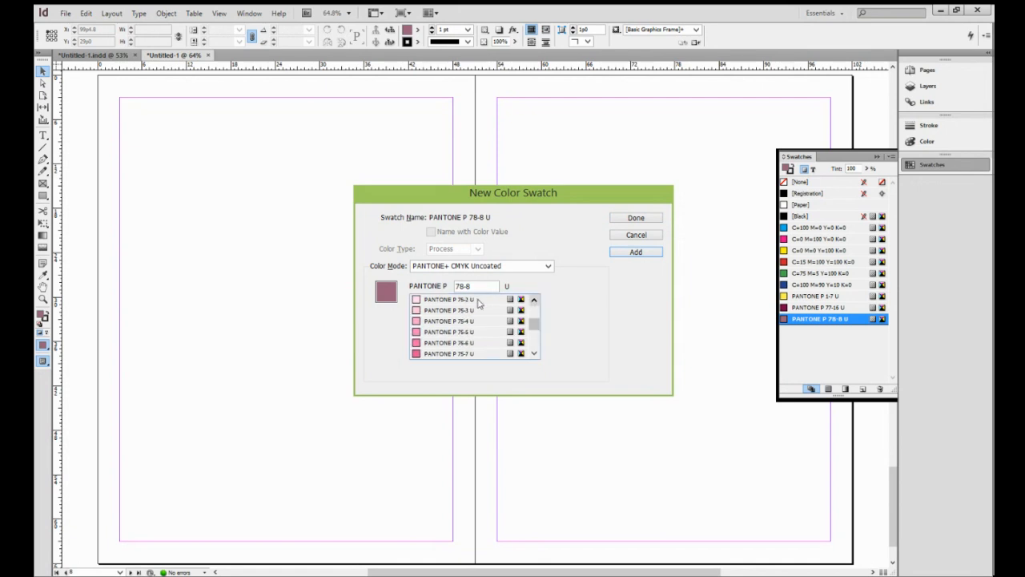
pyautogui.click(460, 300)
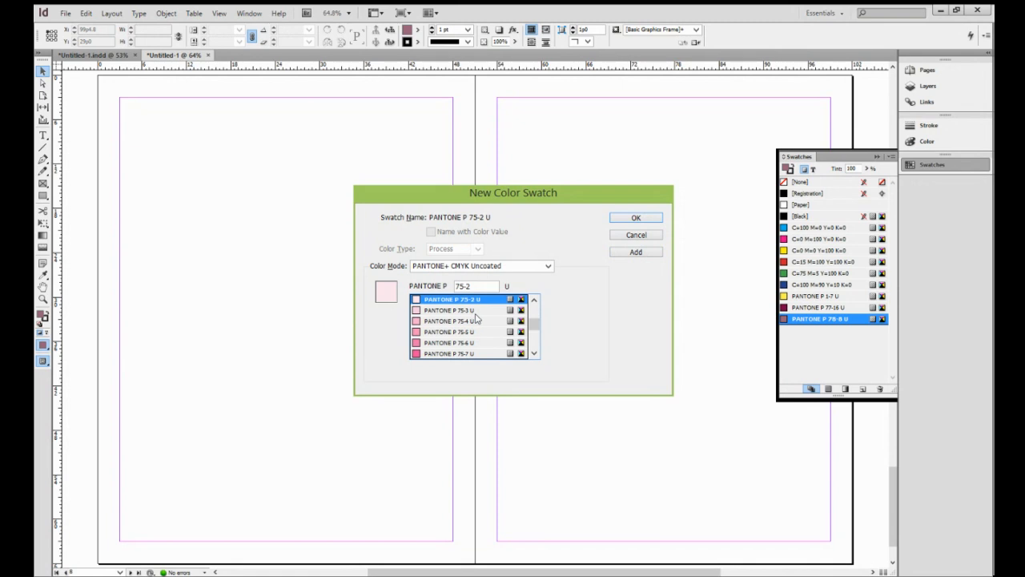
pyautogui.click(535, 354)
pyautogui.click(535, 354)
pyautogui.click(535, 354)
pyautogui.click(536, 354)
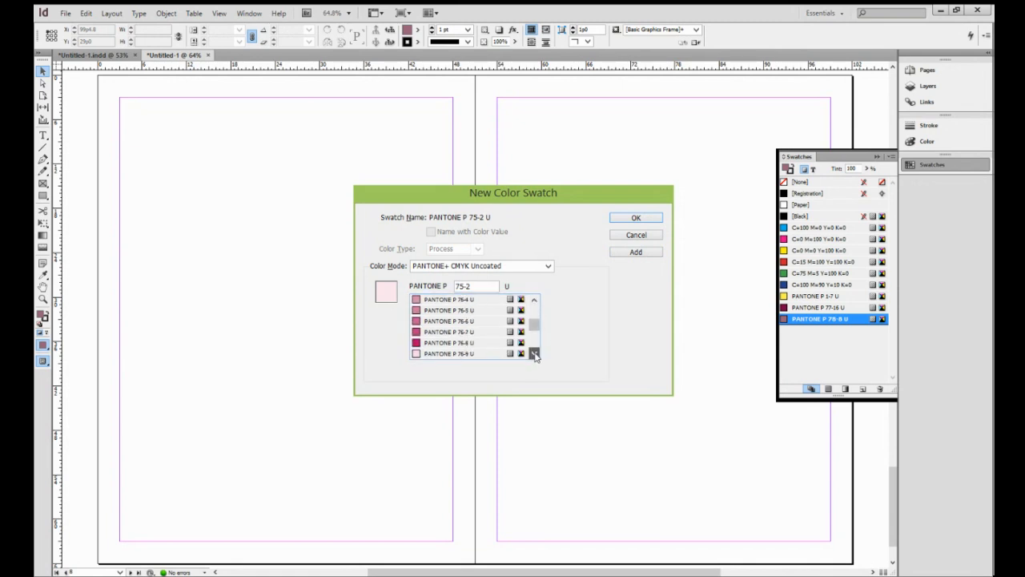
pyautogui.click(535, 354)
pyautogui.click(535, 355)
pyautogui.click(536, 354)
pyautogui.click(536, 354)
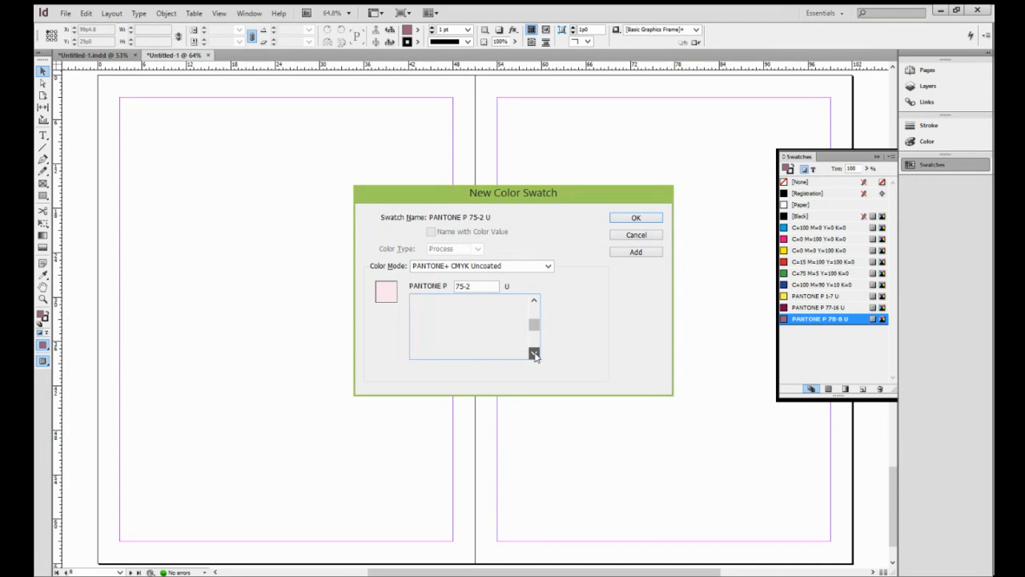
pyautogui.click(535, 354)
pyautogui.click(535, 354)
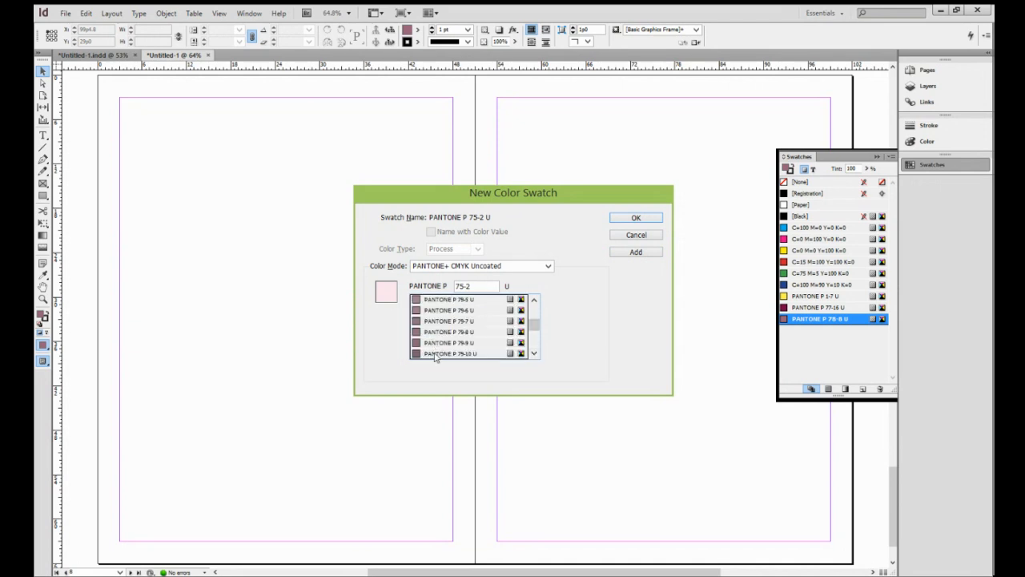
pyautogui.keyDown('shift'); pyautogui.click(437, 354); pyautogui.keyUp('shift')
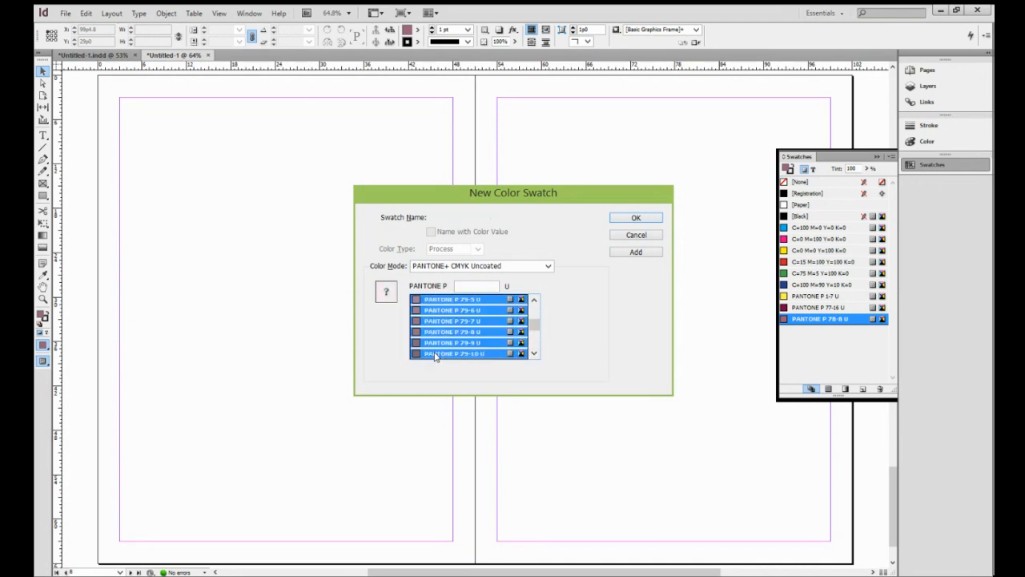
pyautogui.click(640, 253)
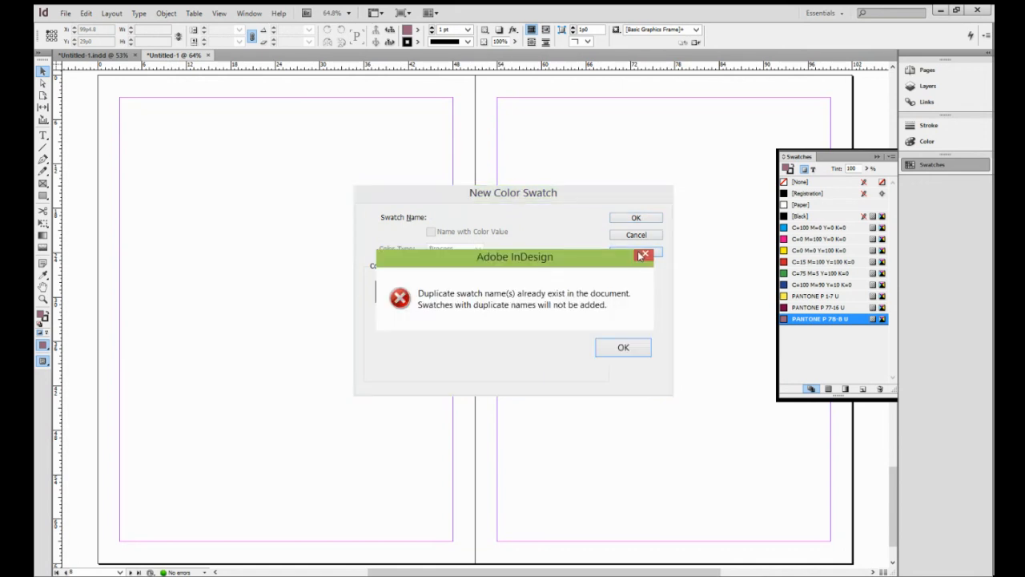
pyautogui.click(631, 353)
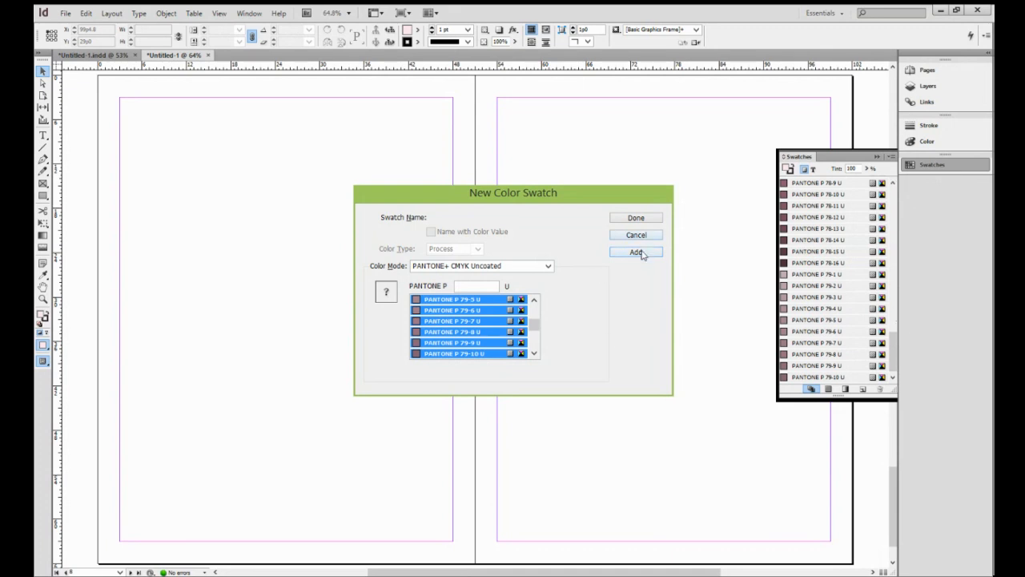
pyautogui.click(644, 221)
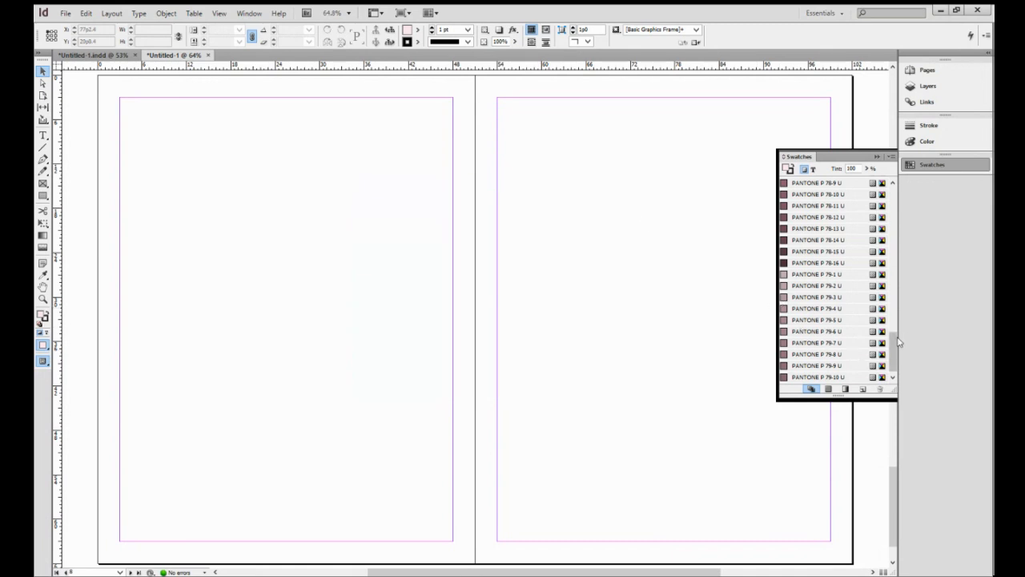
# Add the PANTONE+ CMYK Uncoated colors from PANTONE P 113-1 U through PANTONE P 117-8 U to the swatches and finish.
pyautogui.moveTo(893, 345)
pyautogui.mouseDown()
pyautogui.moveTo(893, 209)
pyautogui.moveTo(882, 359)
pyautogui.mouseUp()
pyautogui.click(893, 156)
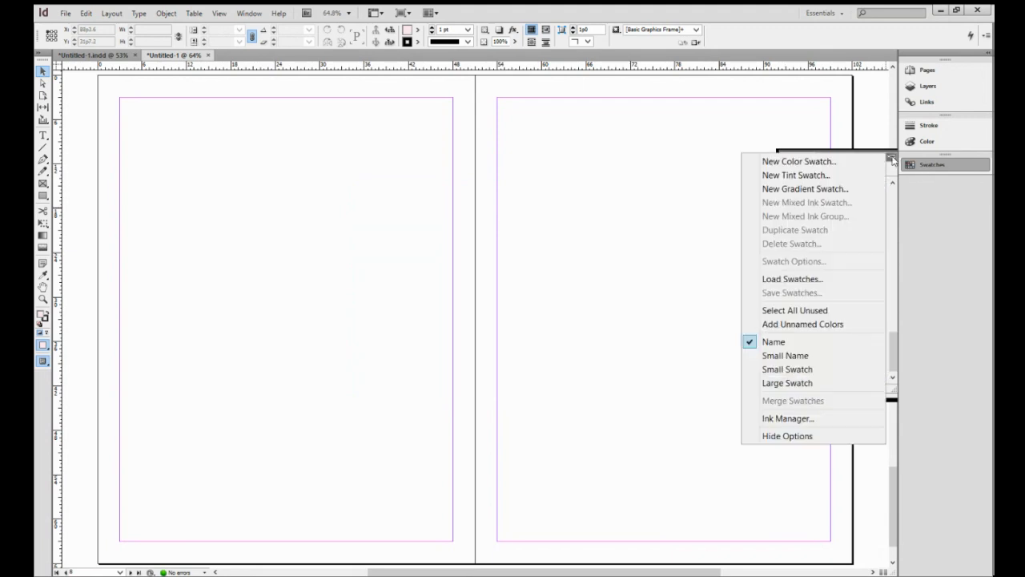
pyautogui.click(847, 167)
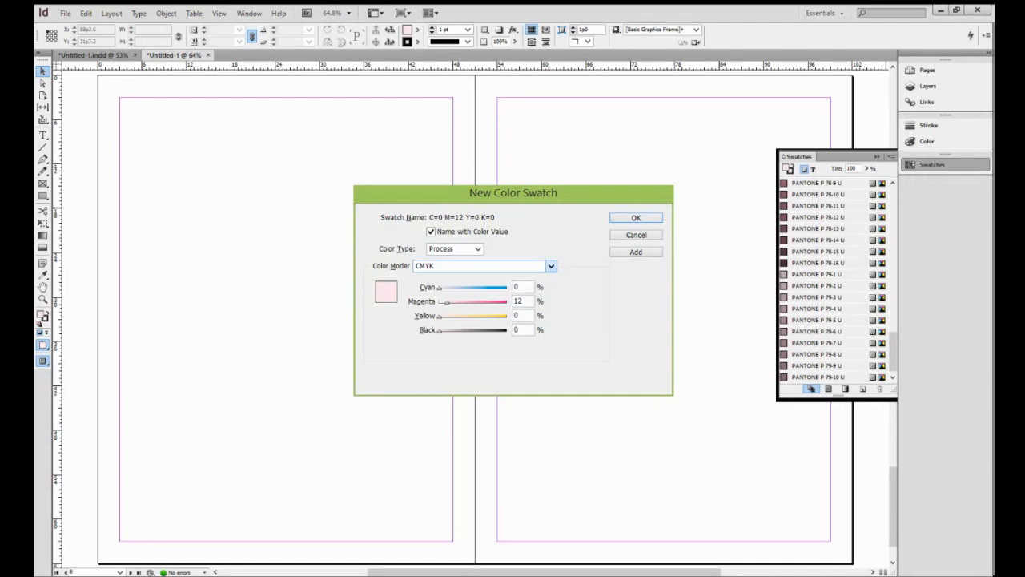
pyautogui.click(504, 438)
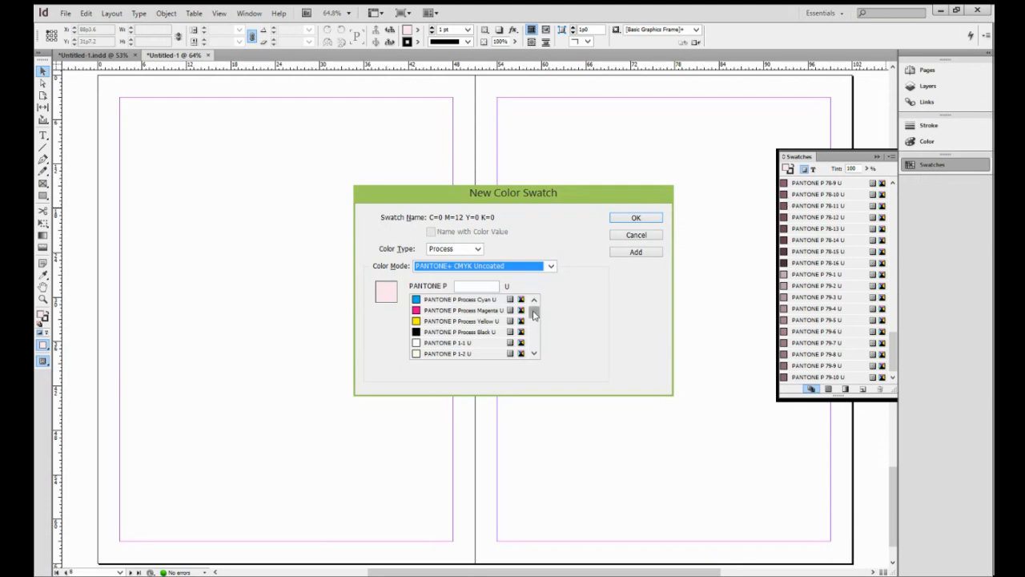
pyautogui.moveTo(535, 314)
pyautogui.mouseDown()
pyautogui.moveTo(540, 362)
pyautogui.moveTo(534, 318)
pyautogui.moveTo(536, 332)
pyautogui.mouseUp()
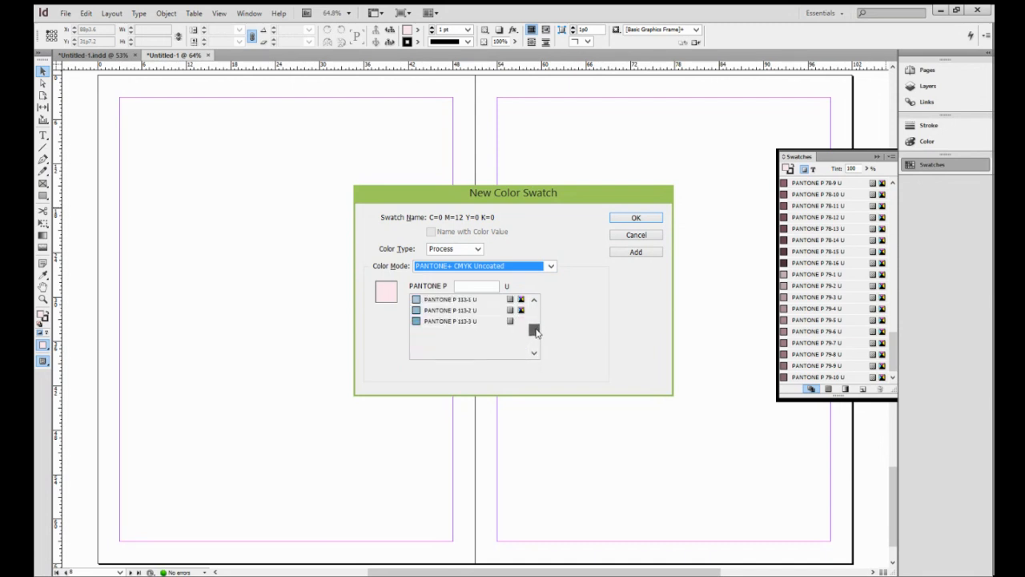
pyautogui.click(467, 301)
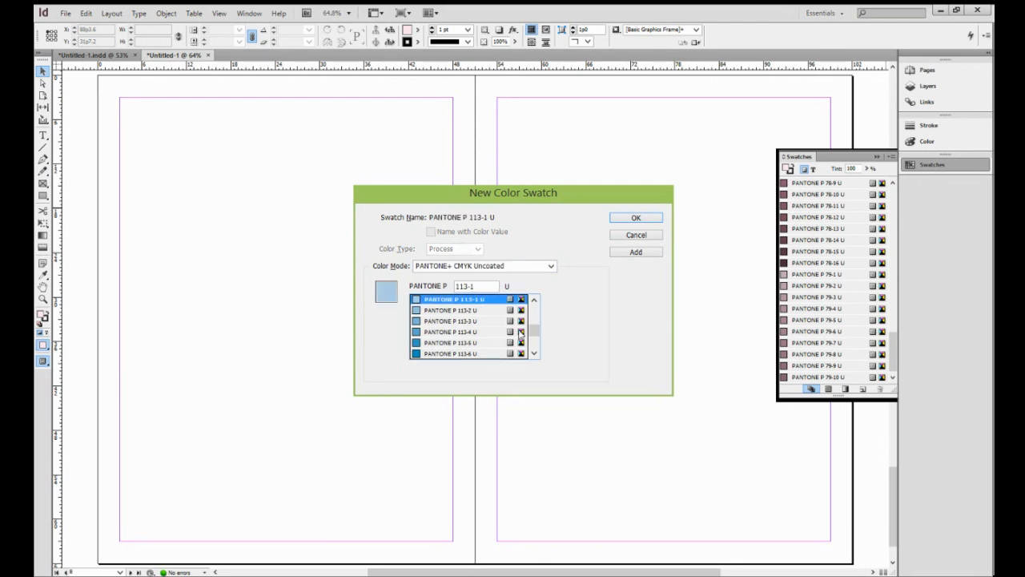
pyautogui.click(535, 354)
pyautogui.click(534, 353)
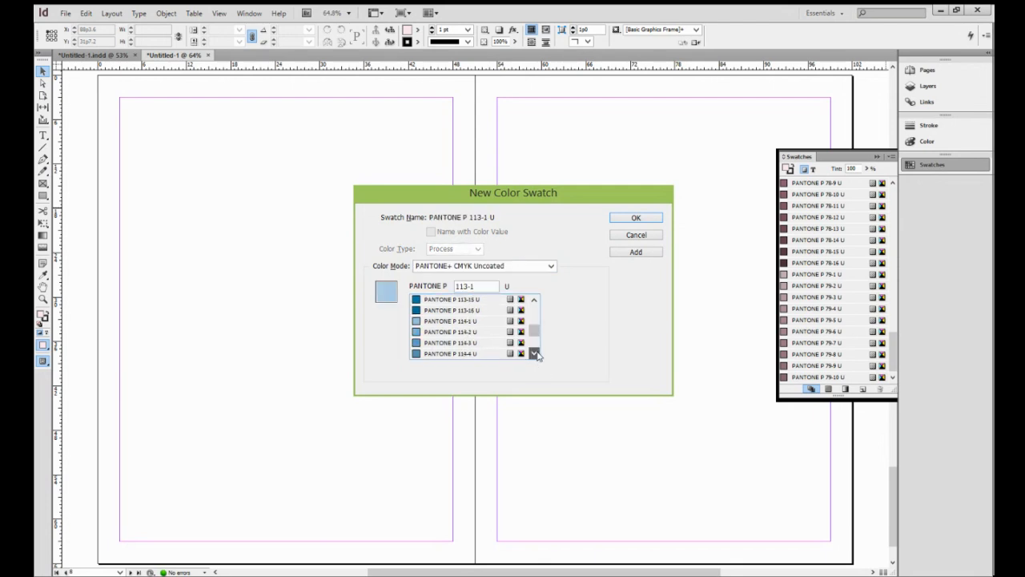
pyautogui.click(534, 354)
pyautogui.click(534, 353)
pyautogui.click(534, 353)
pyautogui.click(535, 353)
pyautogui.click(535, 353)
pyautogui.click(535, 353)
pyautogui.click(534, 353)
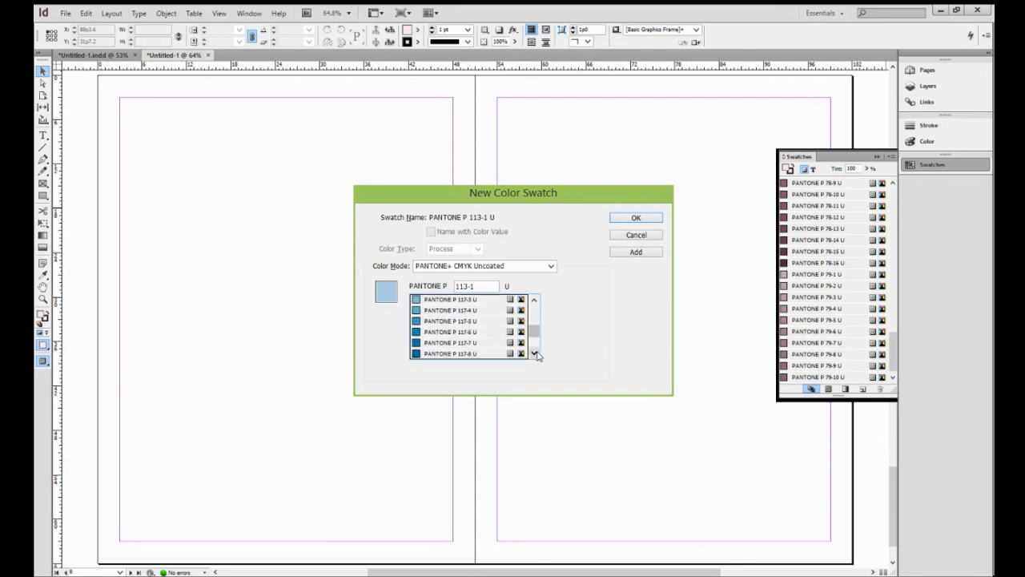
pyautogui.keyDown('shift'); pyautogui.click(456, 353); pyautogui.keyUp('shift')
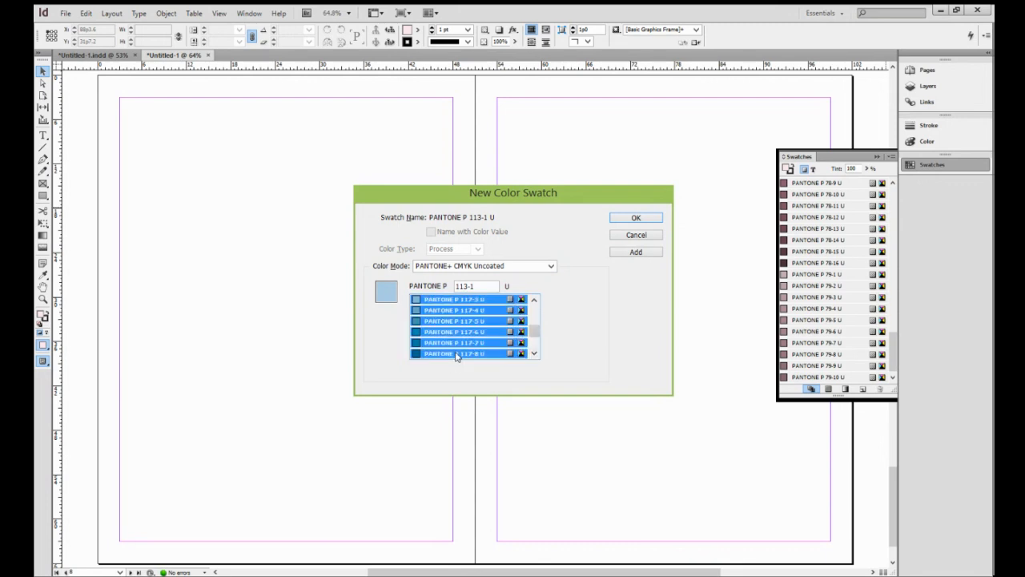
pyautogui.click(648, 250)
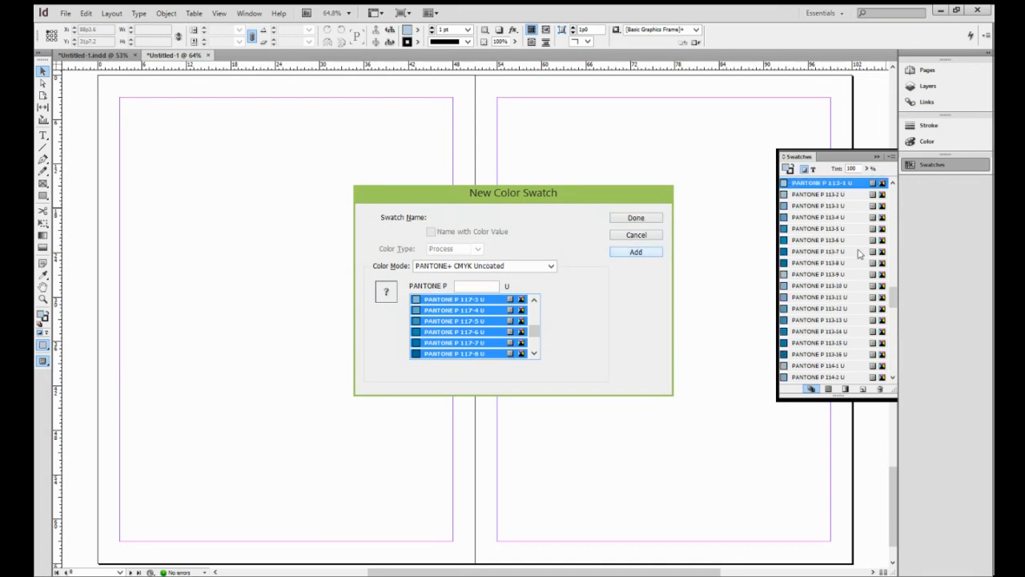
pyautogui.click(636, 219)
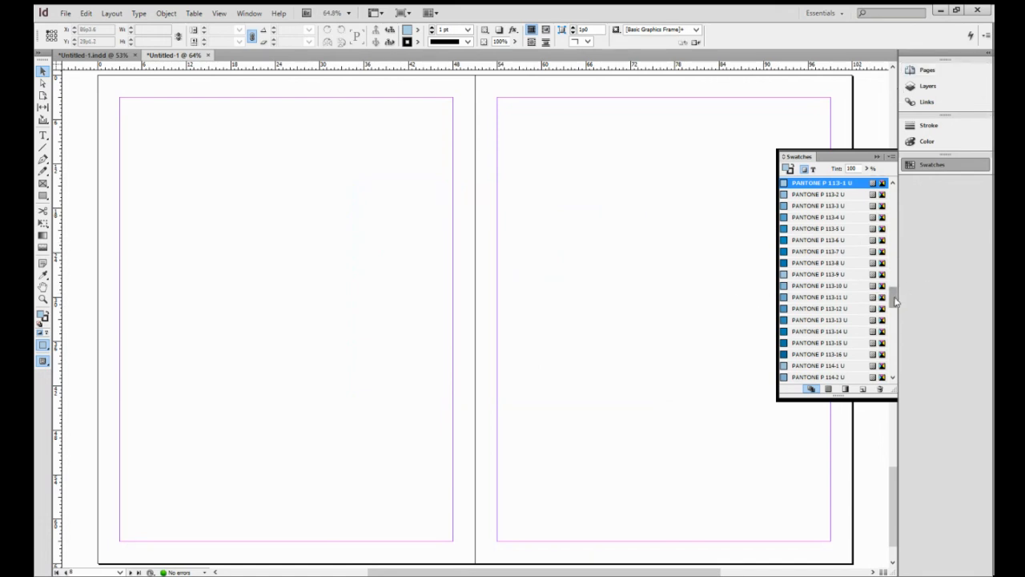
# Draw a 51p0 by 66p0 rectangle filled with PANTONE P 113-1 U over the entire left page of the spread.
pyautogui.moveTo(892, 297); pyautogui.dragTo(903, 172)
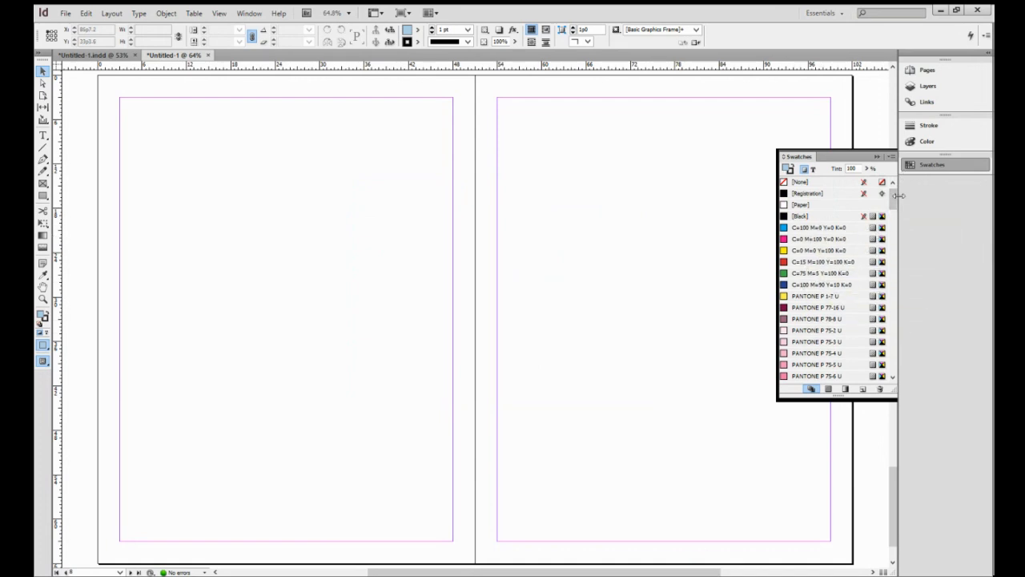
pyautogui.moveTo(894, 196); pyautogui.dragTo(890, 265)
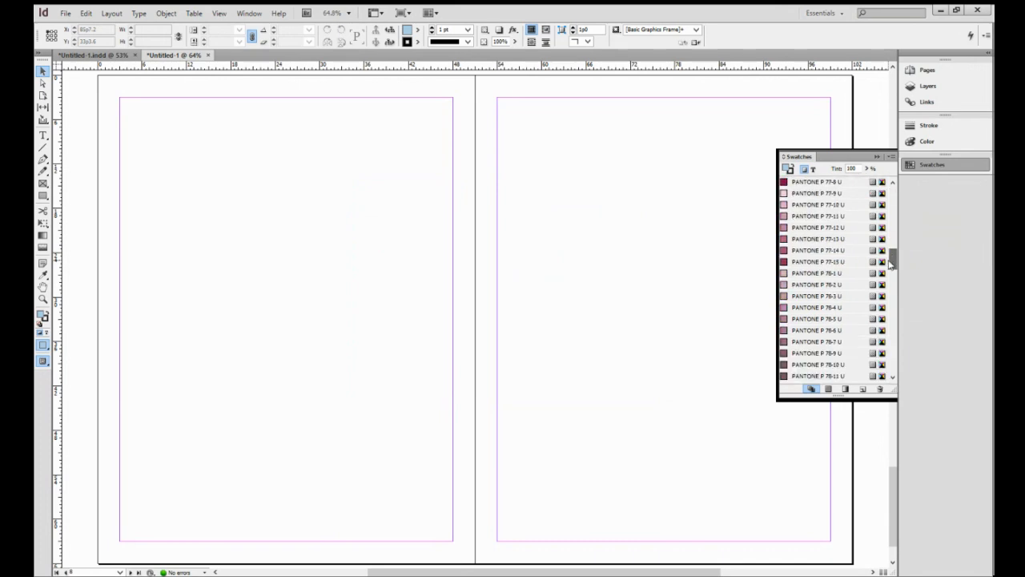
pyautogui.click(43, 197)
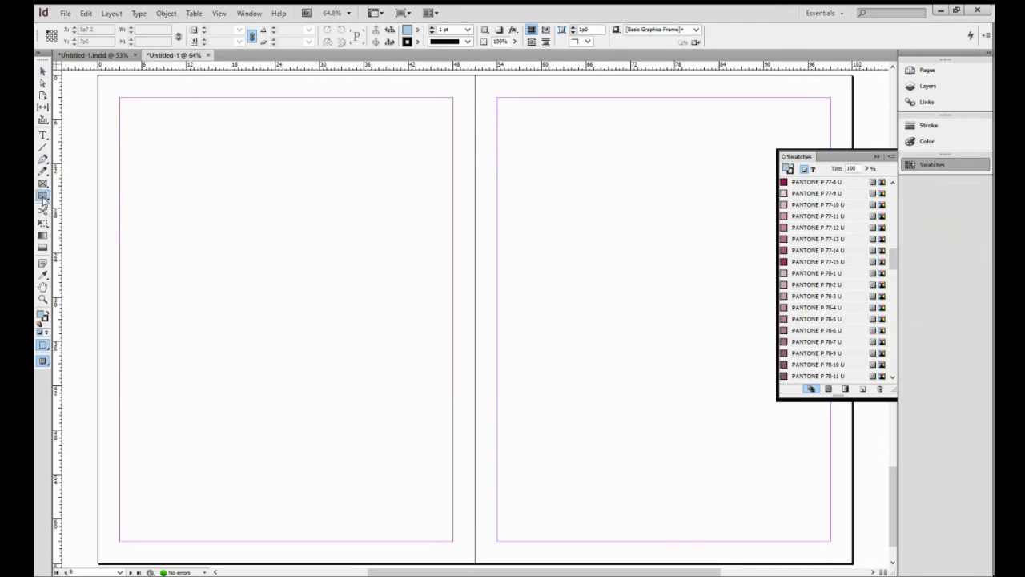
pyautogui.hotkey('ctrl', 'r')
pyautogui.moveTo(99, 75); pyautogui.dragTo(475, 563)
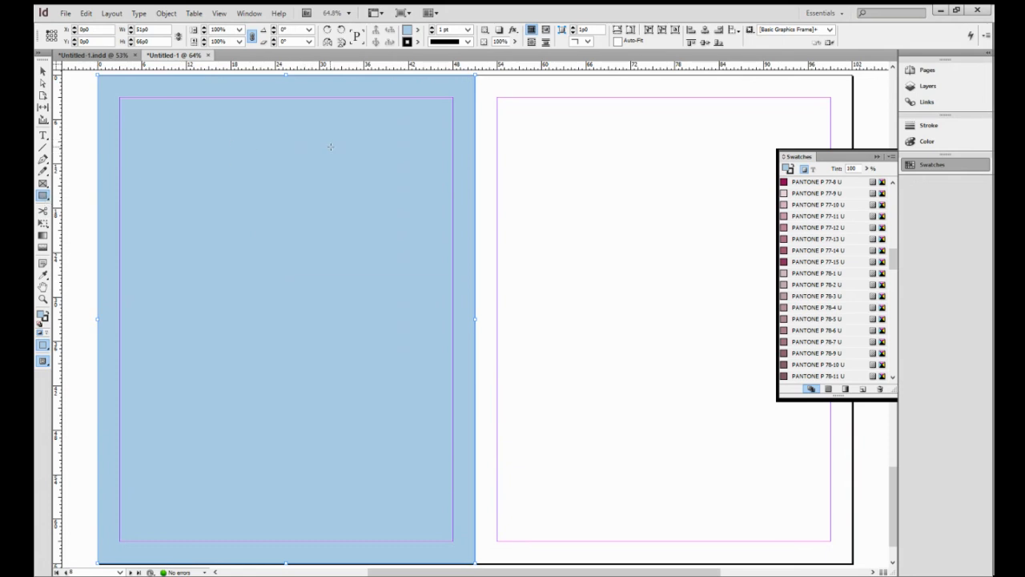
# Draw two rectangles on the left page, about 14p2 by 45p1 filled with PANTONE P 77-15 U and about 18p2 by 44p1 with PANTONE P 115-6 U.
pyautogui.moveTo(330, 147); pyautogui.dragTo(434, 481)
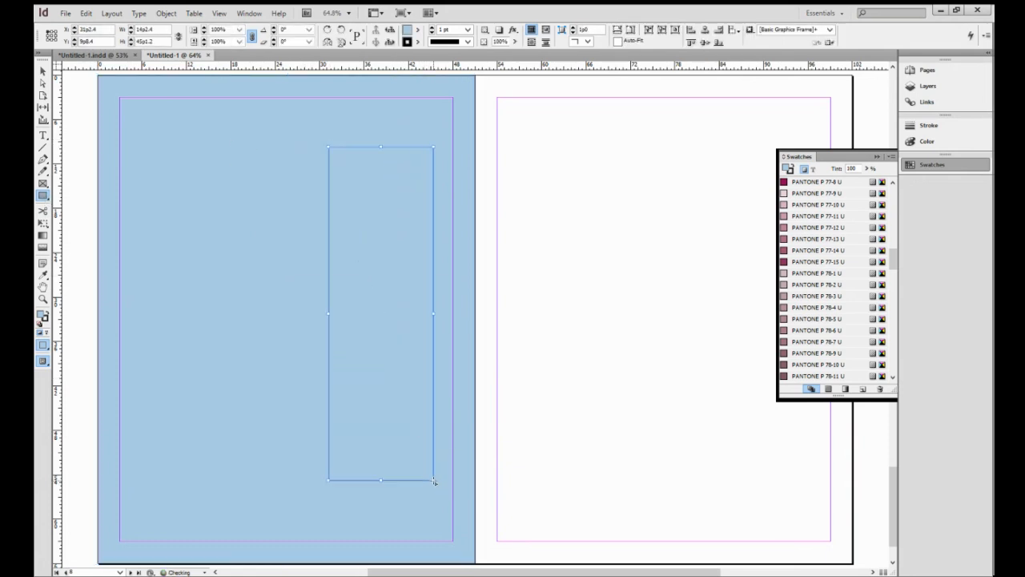
pyautogui.click(809, 262)
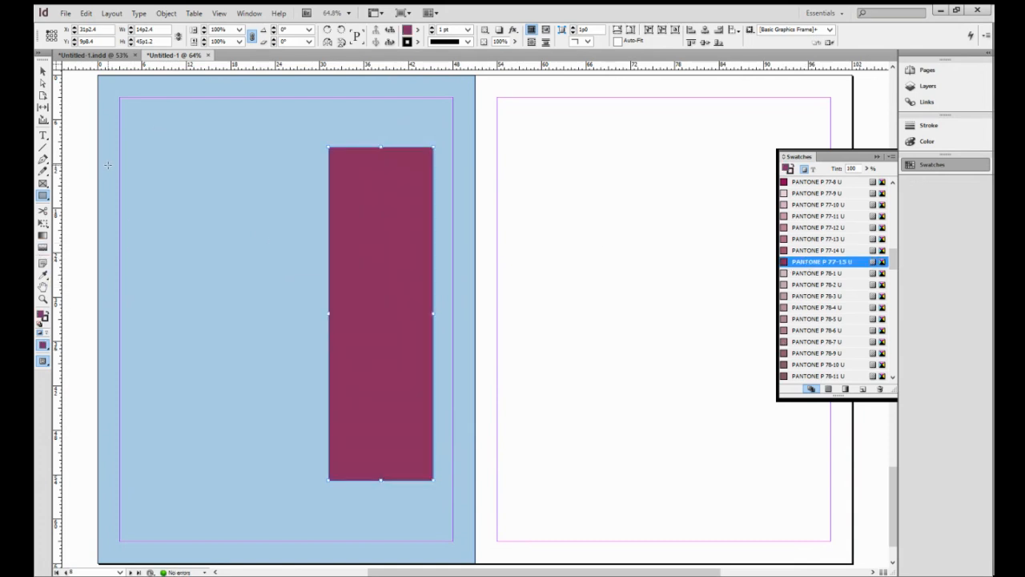
pyautogui.moveTo(108, 165); pyautogui.dragTo(242, 490)
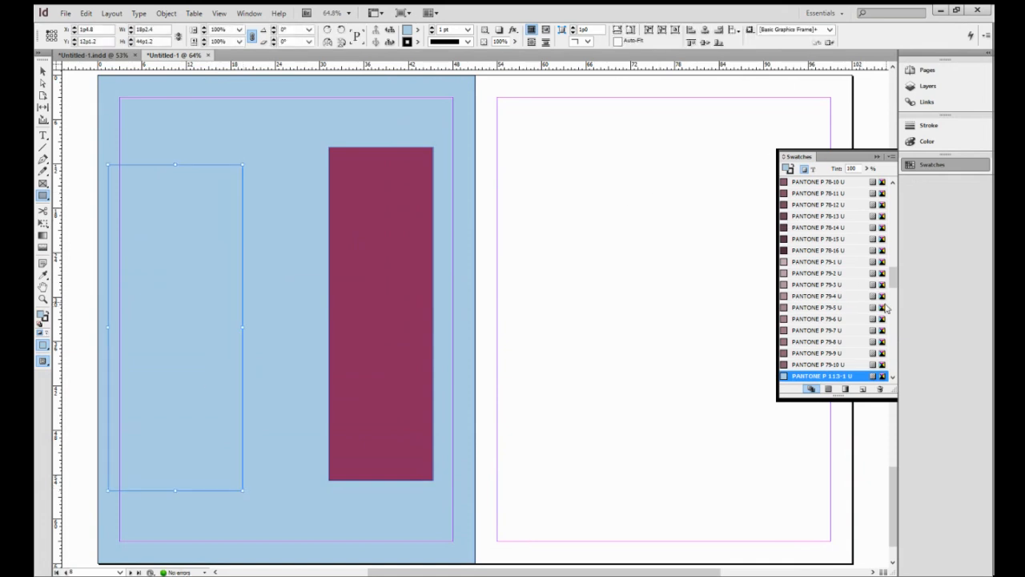
pyautogui.moveTo(893, 383); pyautogui.dragTo(893, 384)
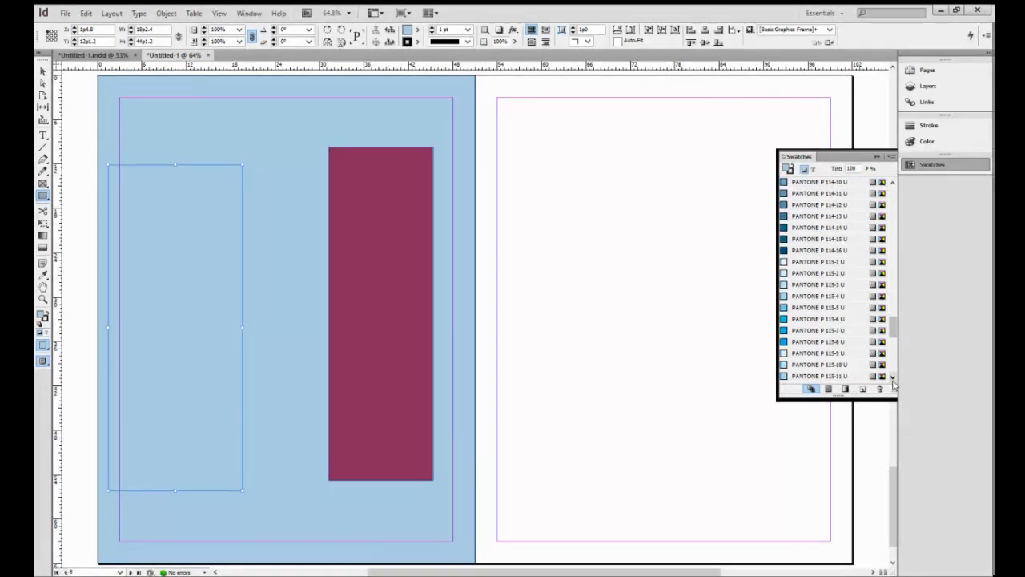
pyautogui.click(830, 322)
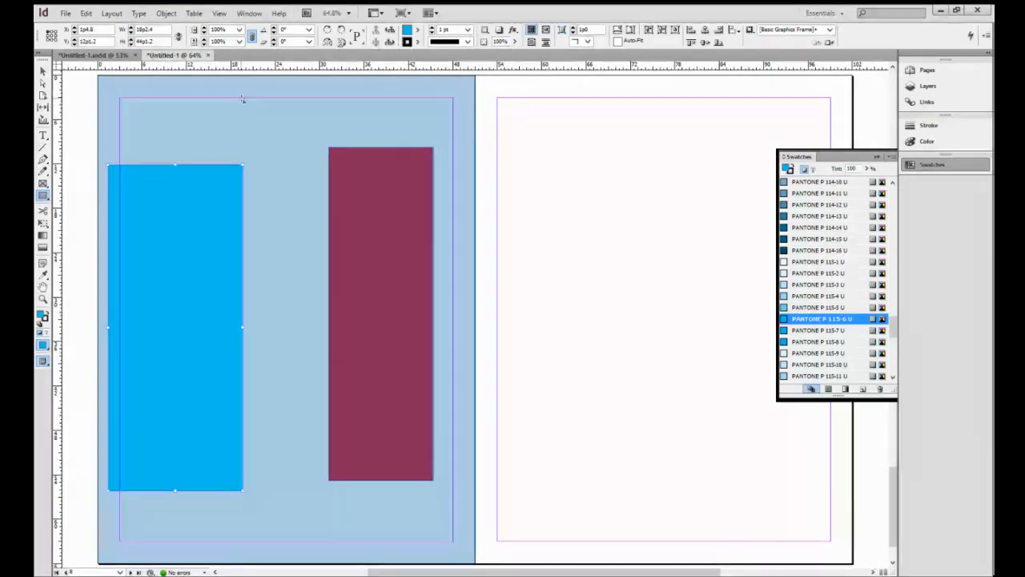
# Move the bright blue rectangle up to the top margin and the maroon rectangle right toward the spine, slightly higher.
pyautogui.click(43, 72)
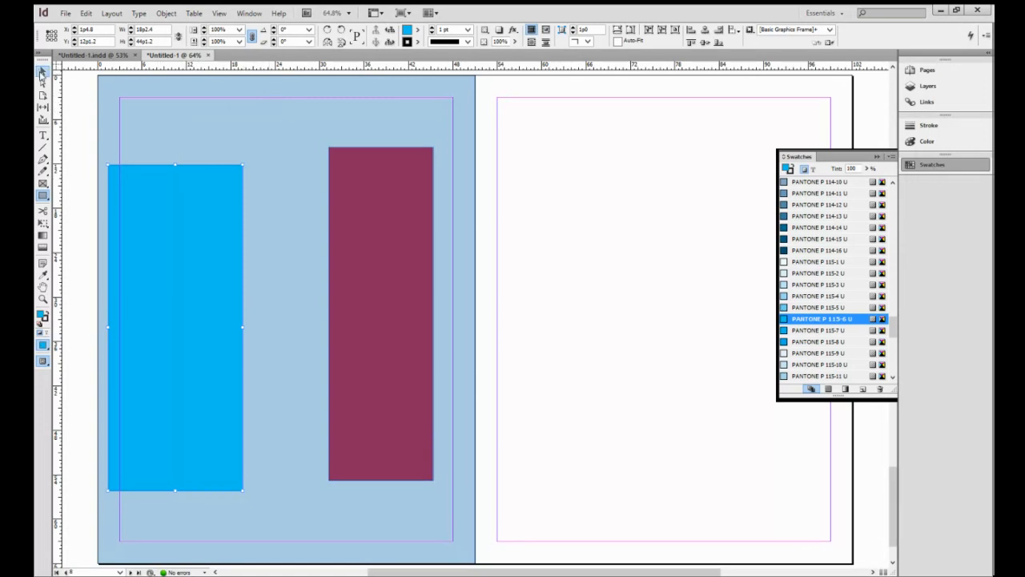
pyautogui.moveTo(176, 230); pyautogui.dragTo(178, 164)
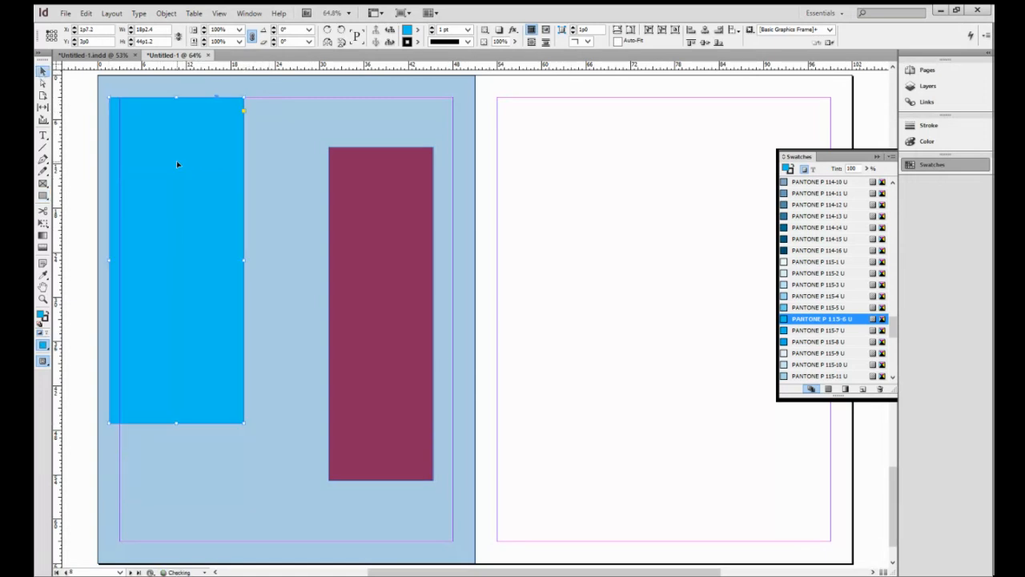
pyautogui.moveTo(356, 212); pyautogui.dragTo(389, 206)
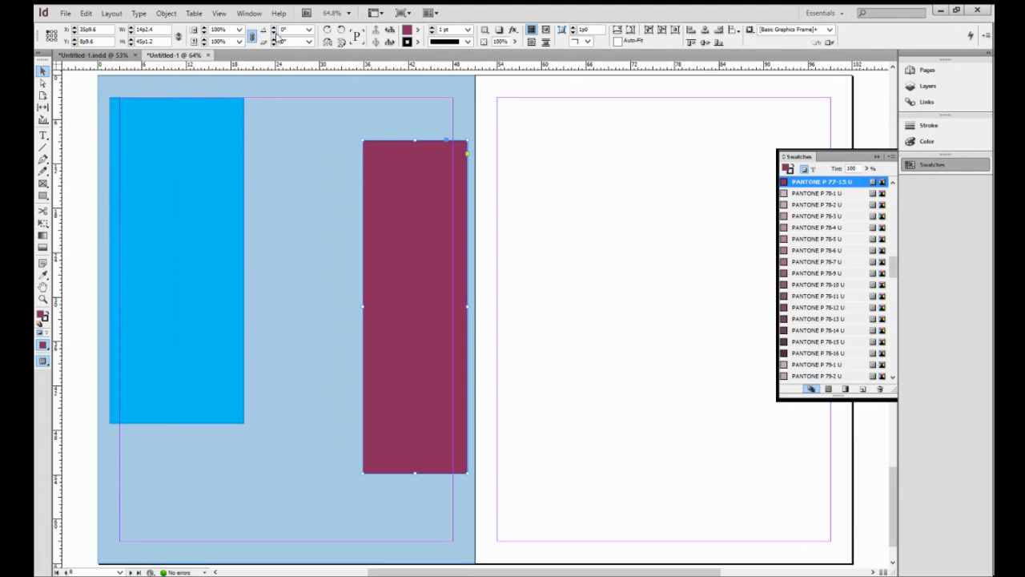
# Switch the screen mode to Preview and deselect the maroon rectangle.
pyautogui.click(226, 14)
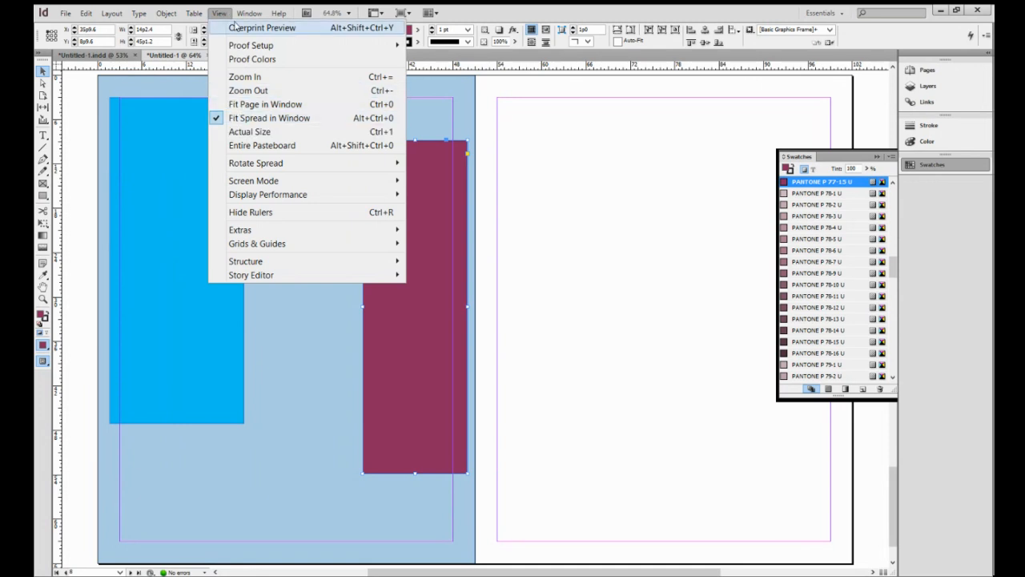
pyautogui.moveTo(252, 186)
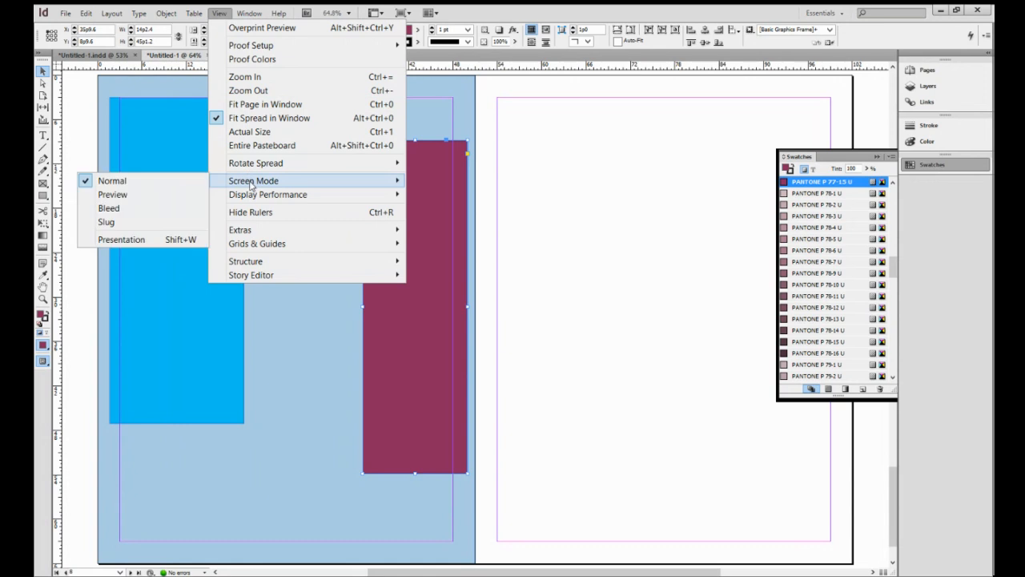
pyautogui.click(170, 200)
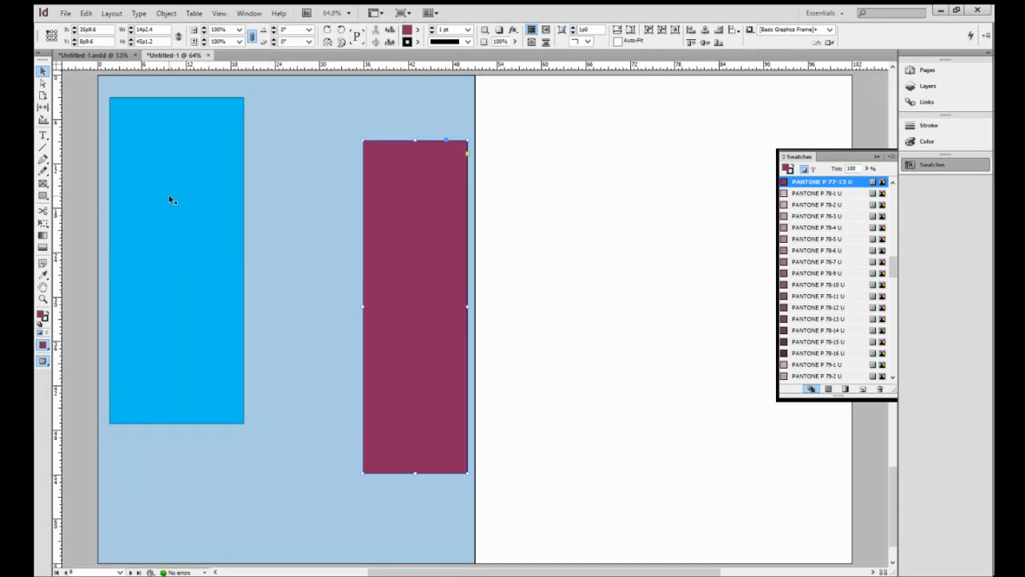
pyautogui.click(605, 202)
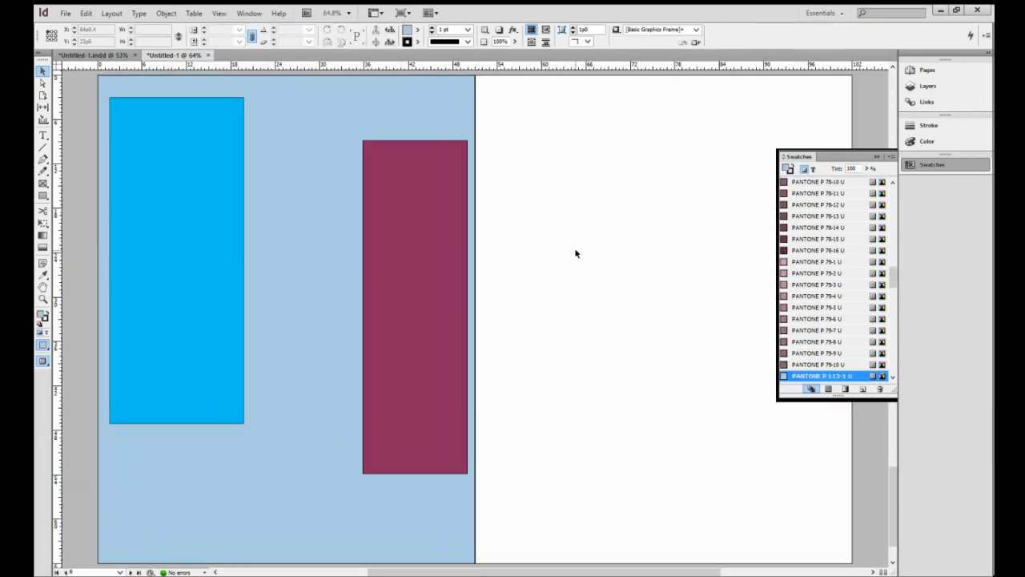
pyautogui.click(192, 257)
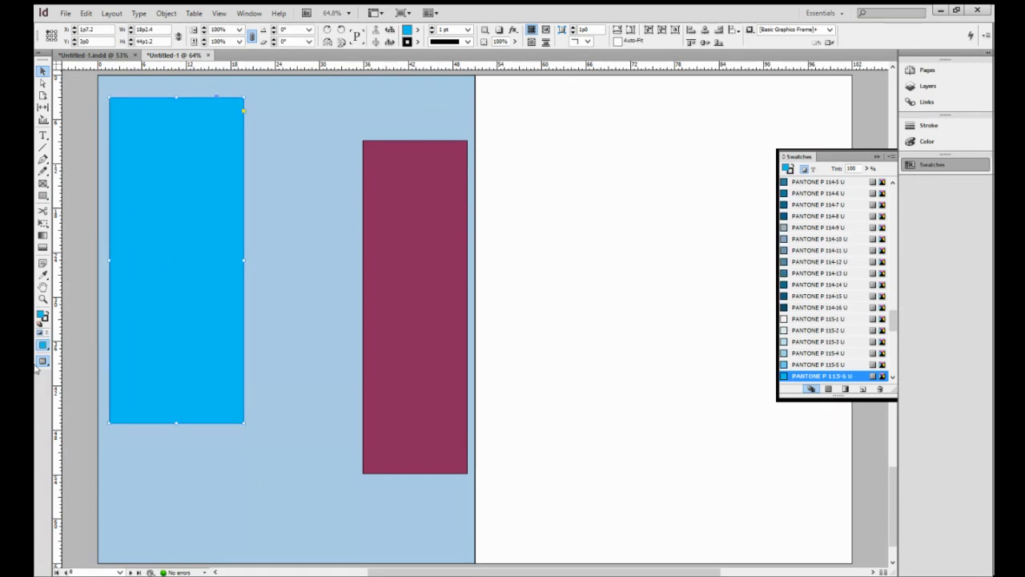
pyautogui.click(411, 302)
pyautogui.click(160, 263)
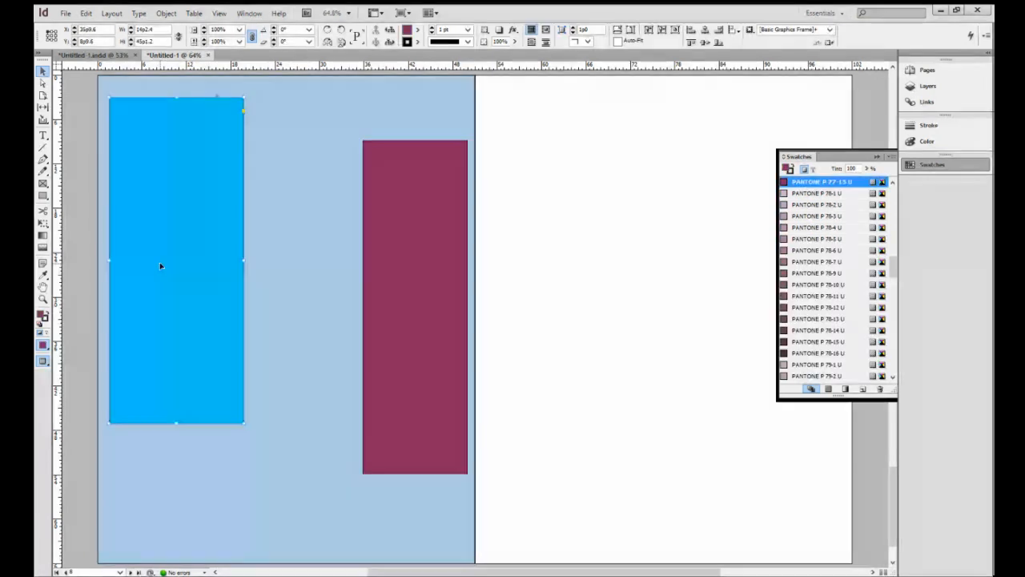
pyautogui.click(320, 193)
pyautogui.click(169, 219)
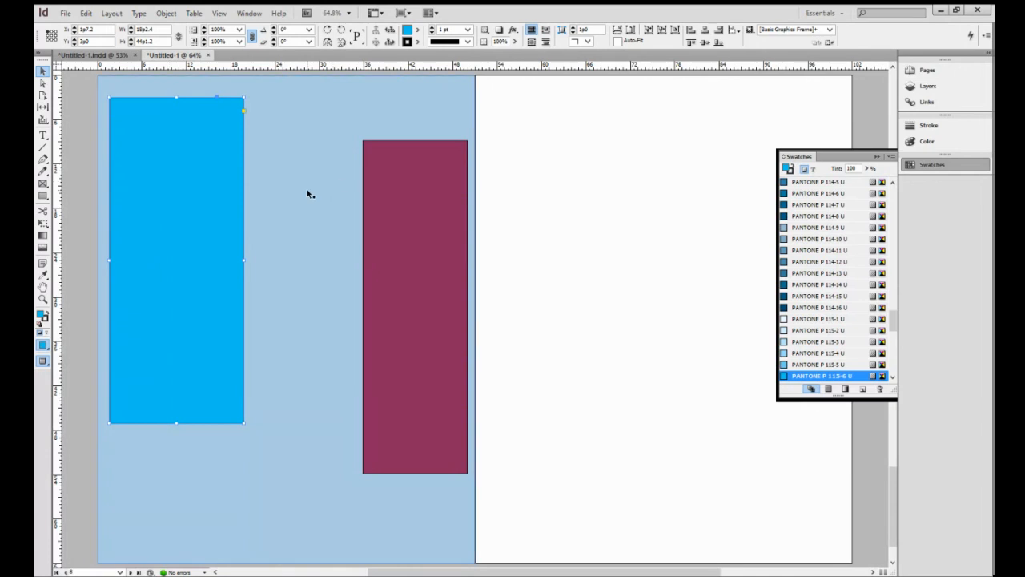
pyautogui.click(307, 192)
# Remove the black outline from the bright blue rectangle by setting its stroke color to None.
pyautogui.click(191, 225)
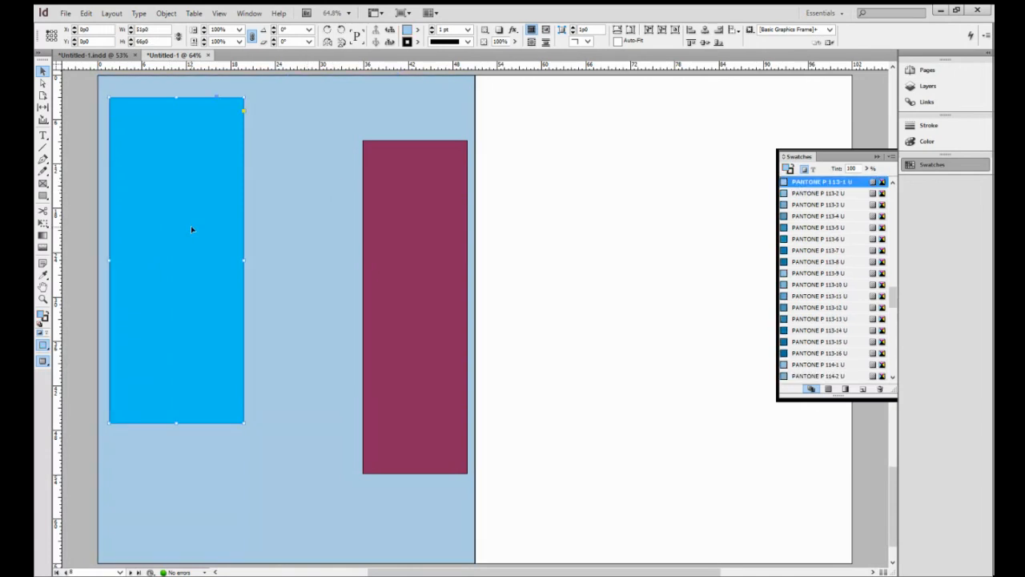
pyautogui.click(417, 41)
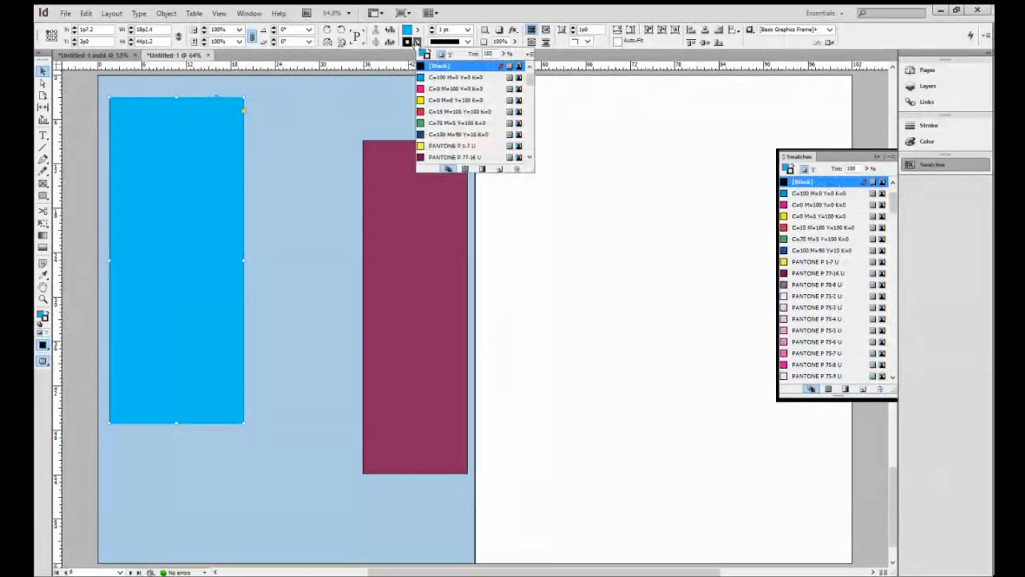
pyautogui.click(528, 67)
pyautogui.click(529, 67)
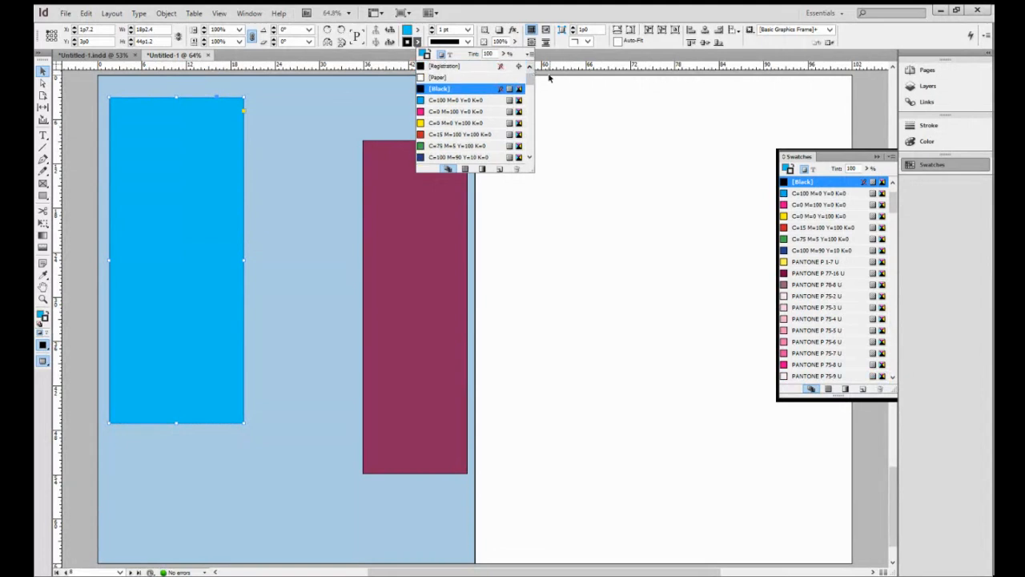
pyautogui.click(529, 66)
pyautogui.click(484, 66)
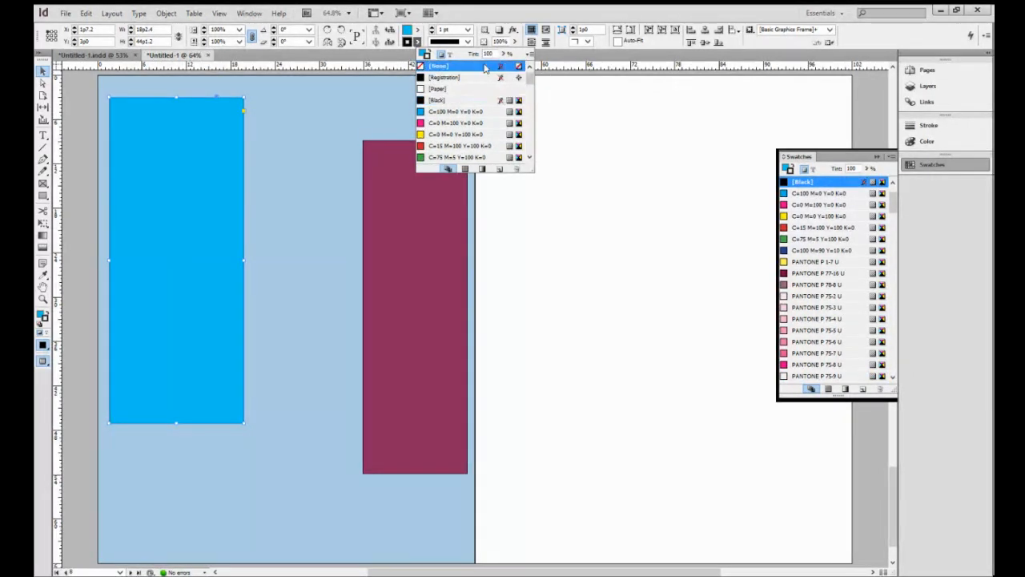
pyautogui.click(325, 122)
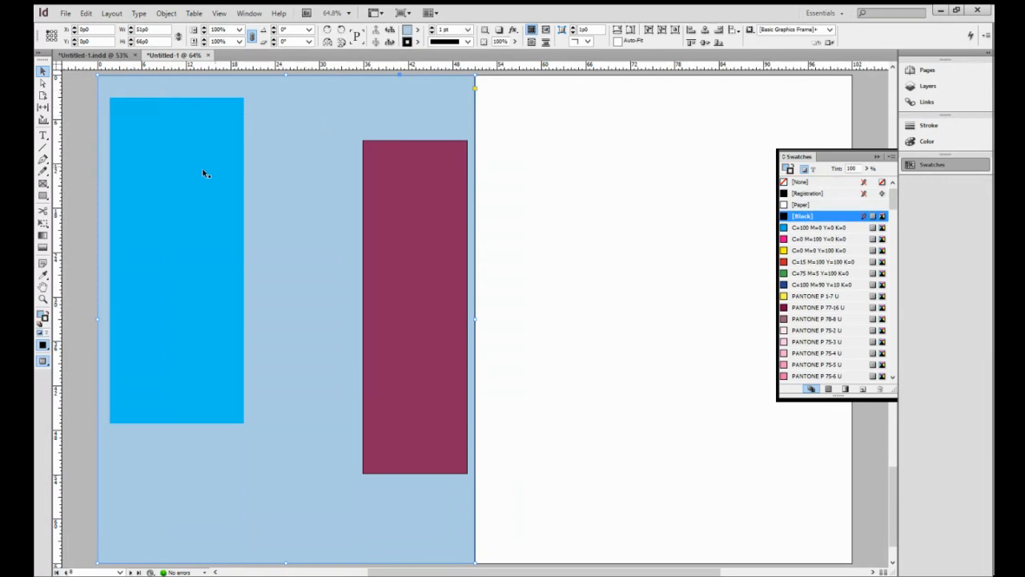
# Set the maroon rectangle's stroke color to None, then nudge it slightly up and toward the spine and deselect it.
pyautogui.click(390, 188)
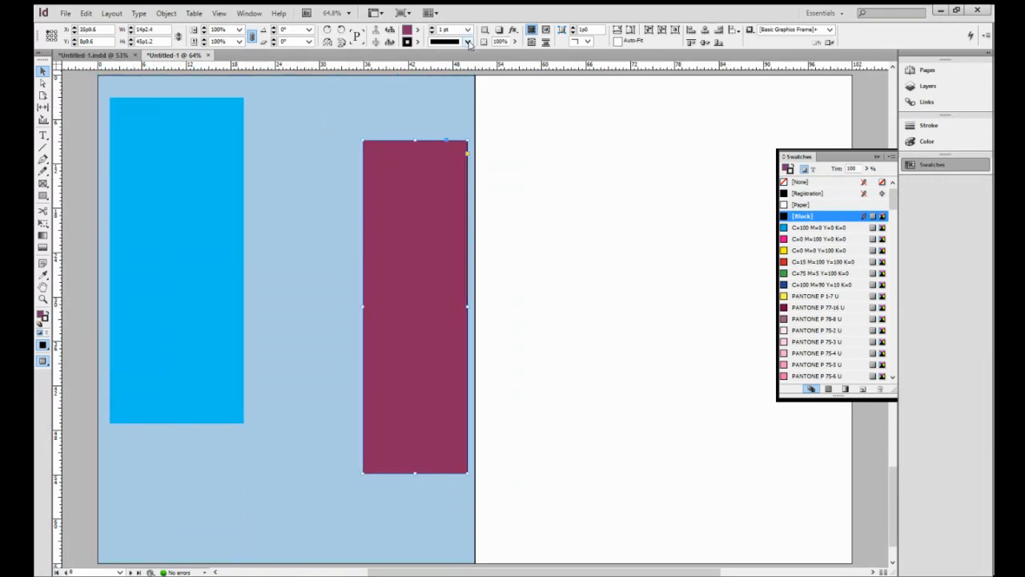
pyautogui.click(418, 42)
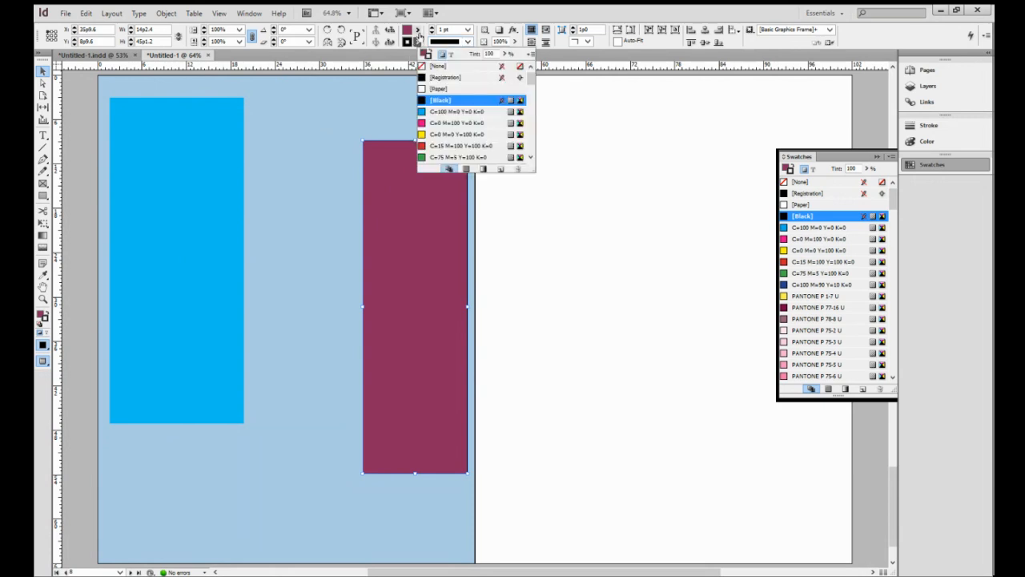
pyautogui.click(490, 65)
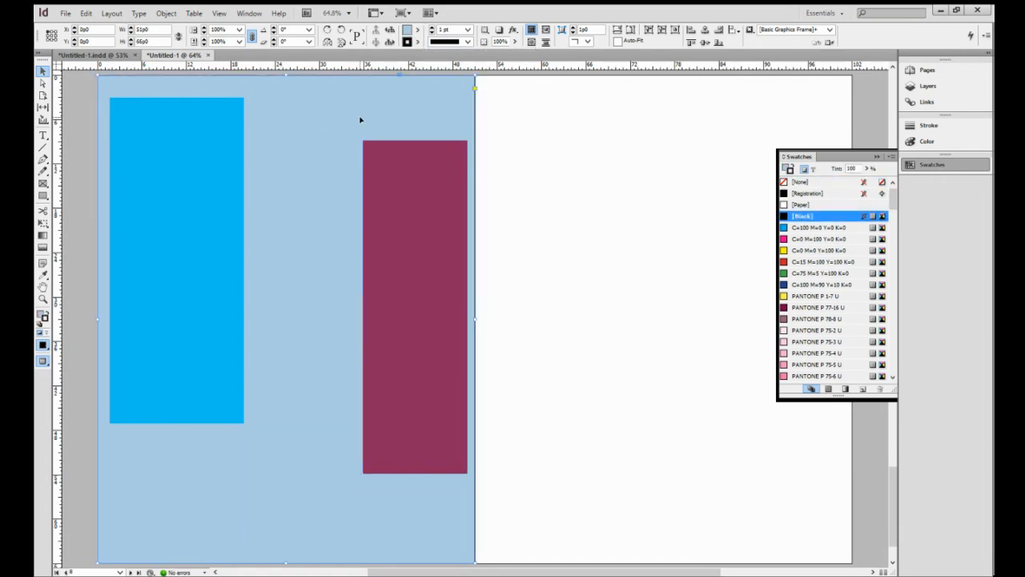
pyautogui.moveTo(401, 201); pyautogui.dragTo(403, 200)
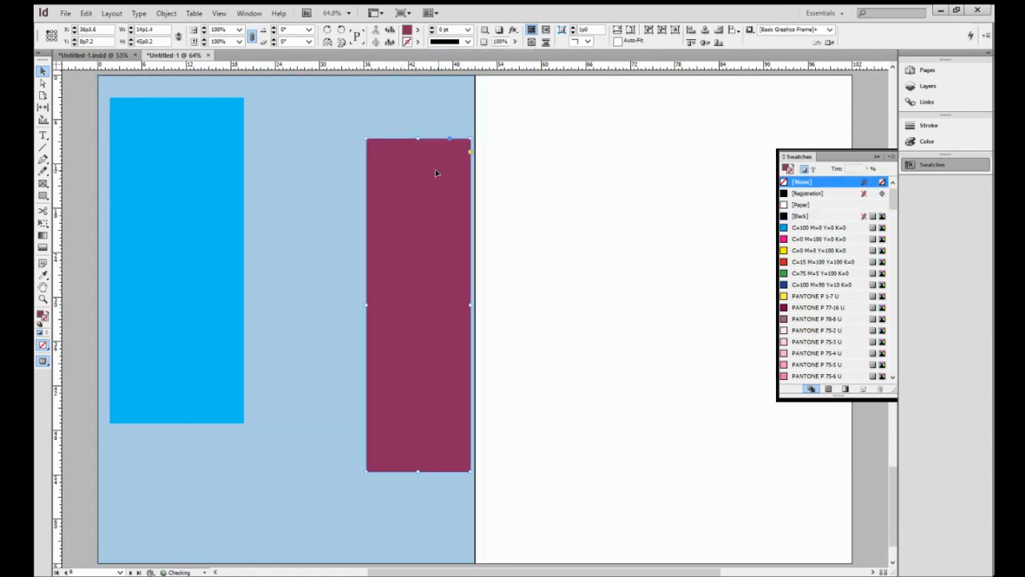
pyautogui.click(536, 136)
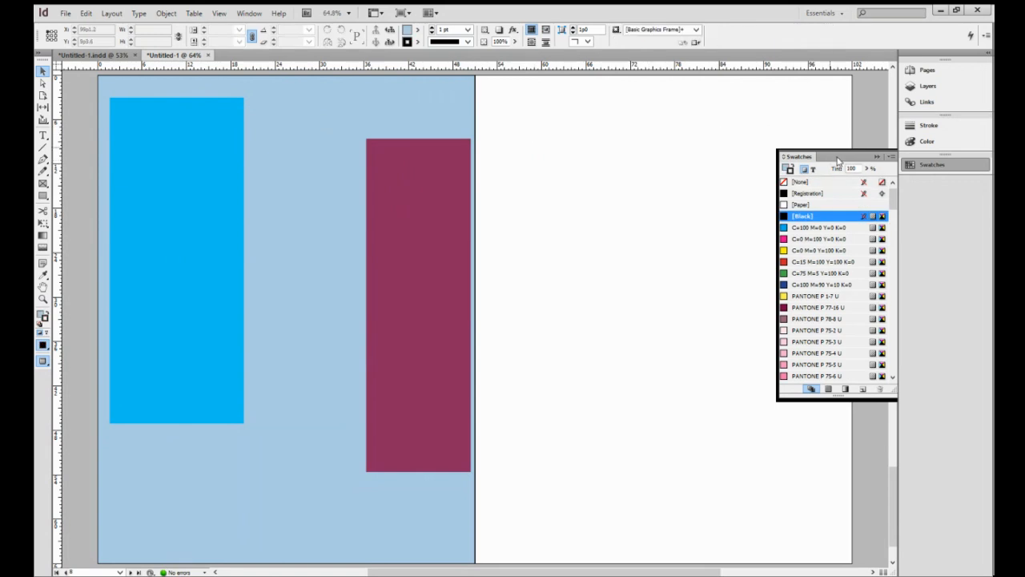
# Show spread 8-9, try shifting the light blue background rectangle down and to the left, and undo the move.
pyautogui.click(923, 70)
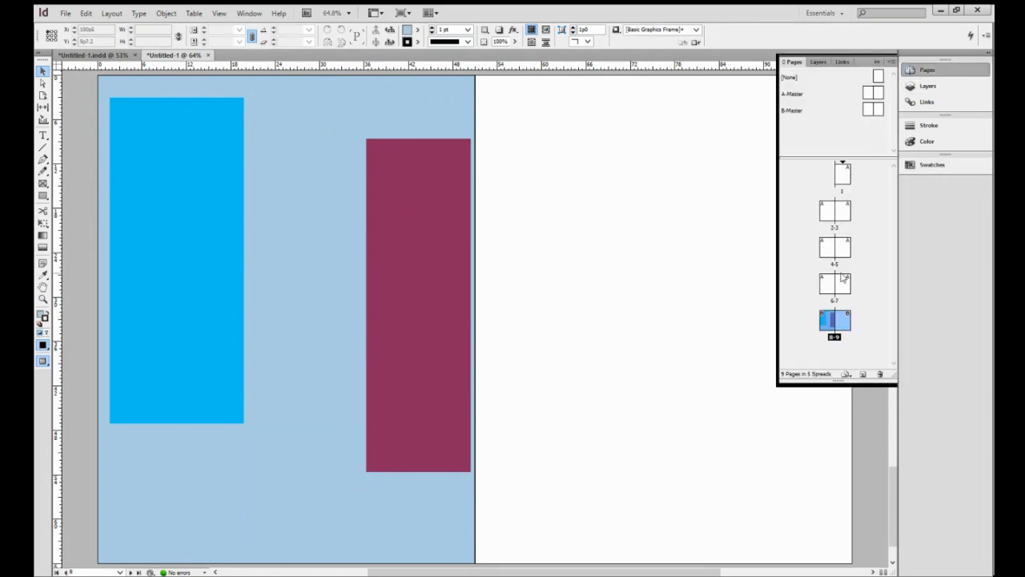
pyautogui.doubleClick(835, 322)
pyautogui.moveTo(222, 141); pyautogui.dragTo(199, 172)
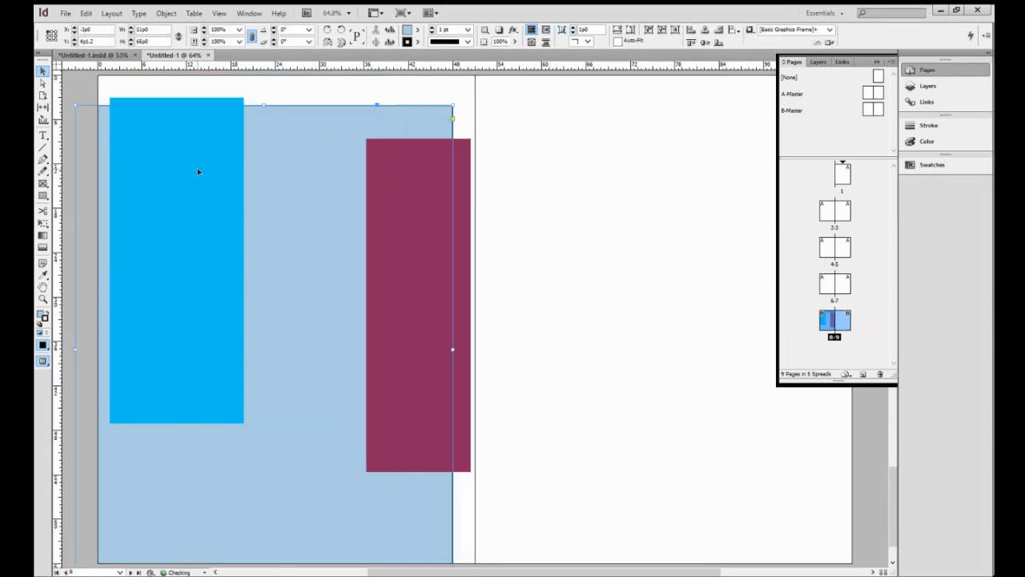
pyautogui.hotkey('ctrl', 'z')
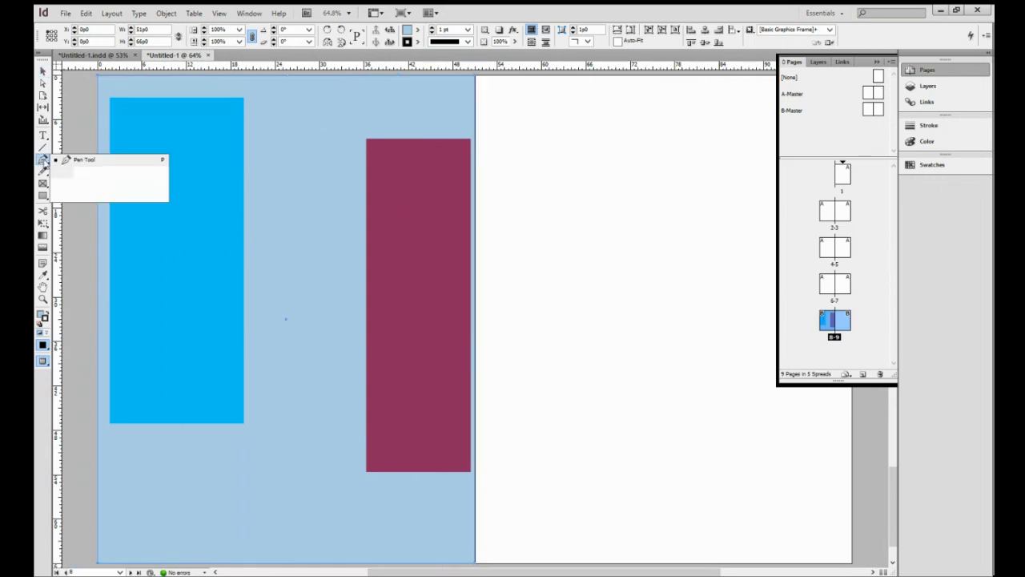
# Draw a curvy, branching freeform shape about 25p10 by 41p8 with the Pen tool, between and partly over the two rectangles.
pyautogui.click(42, 160)
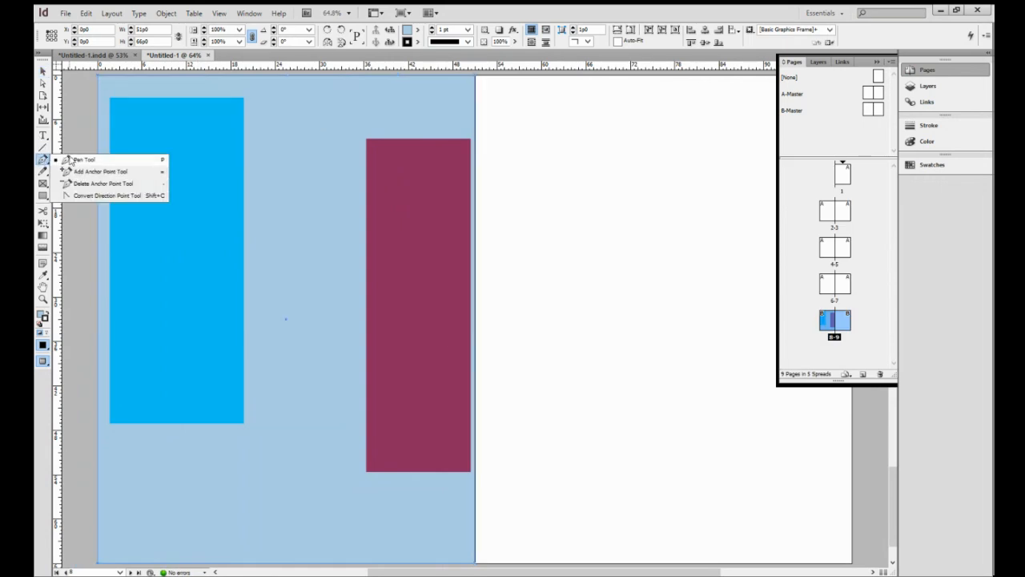
pyautogui.click(299, 153)
pyautogui.moveTo(283, 151)
pyautogui.mouseDown()
pyautogui.moveTo(273, 164)
pyautogui.moveTo(288, 162)
pyautogui.mouseUp()
pyautogui.moveTo(293, 171); pyautogui.dragTo(221, 198)
pyautogui.moveTo(243, 221); pyautogui.dragTo(275, 231)
pyautogui.moveTo(199, 259); pyautogui.dragTo(210, 279)
pyautogui.moveTo(241, 275); pyautogui.dragTo(248, 286)
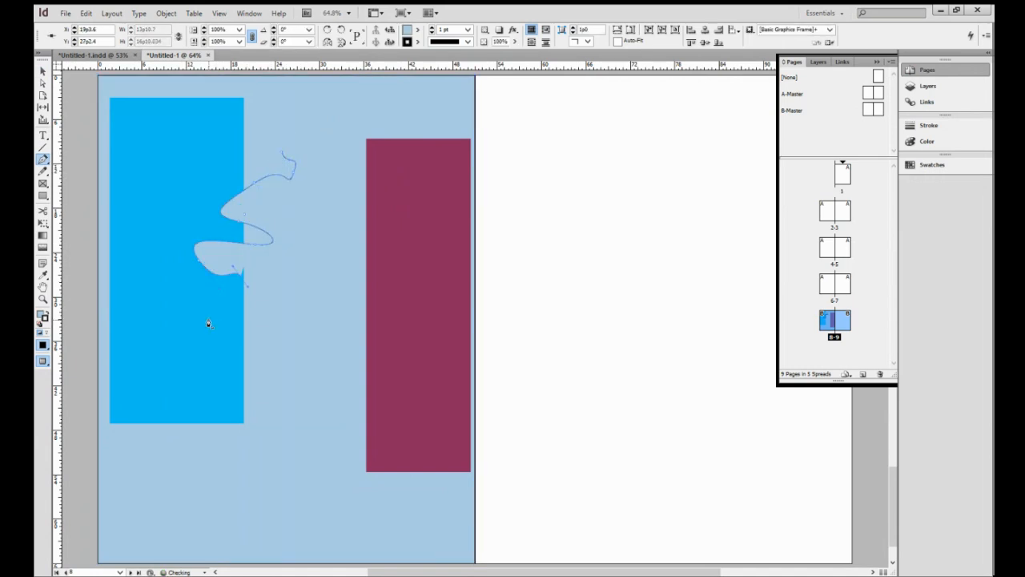
pyautogui.moveTo(209, 316); pyautogui.dragTo(214, 340)
pyautogui.moveTo(260, 290); pyautogui.dragTo(273, 319)
pyautogui.moveTo(254, 347); pyautogui.dragTo(343, 254)
pyautogui.moveTo(327, 248); pyautogui.dragTo(296, 242)
pyautogui.moveTo(316, 226); pyautogui.dragTo(348, 233)
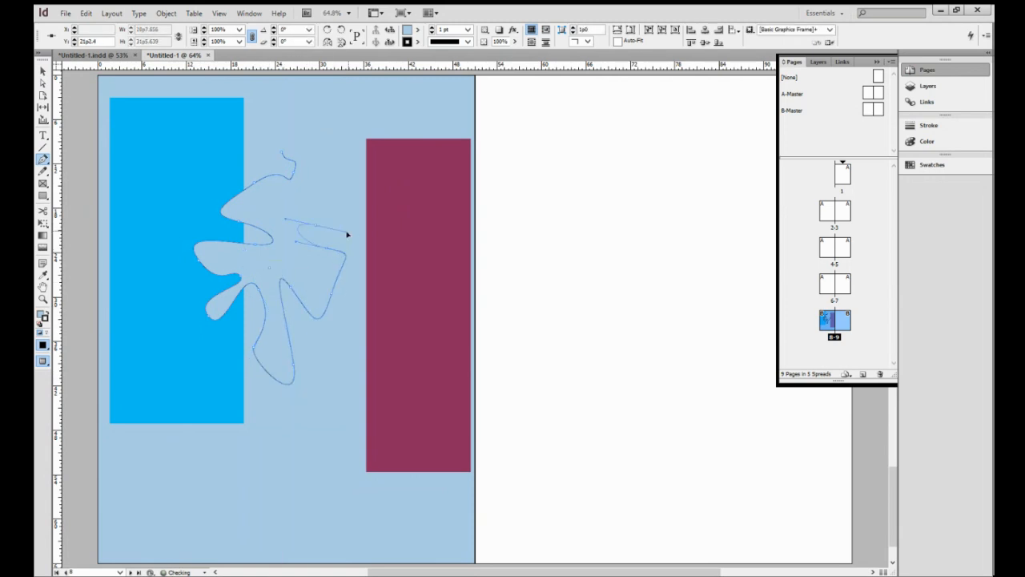
pyautogui.moveTo(314, 195); pyautogui.dragTo(325, 213)
pyautogui.moveTo(352, 93); pyautogui.dragTo(313, 131)
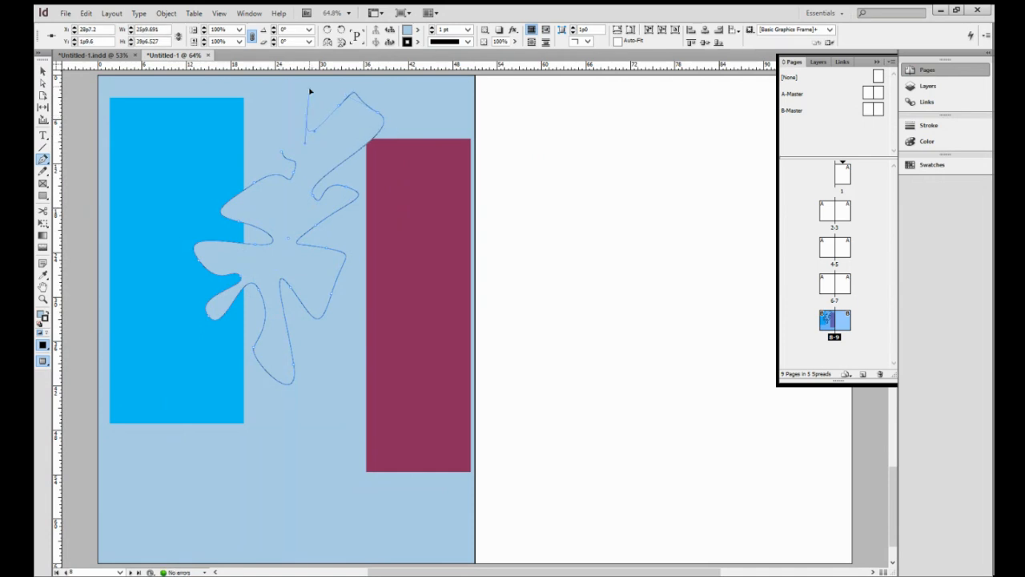
pyautogui.moveTo(310, 90); pyautogui.dragTo(280, 156)
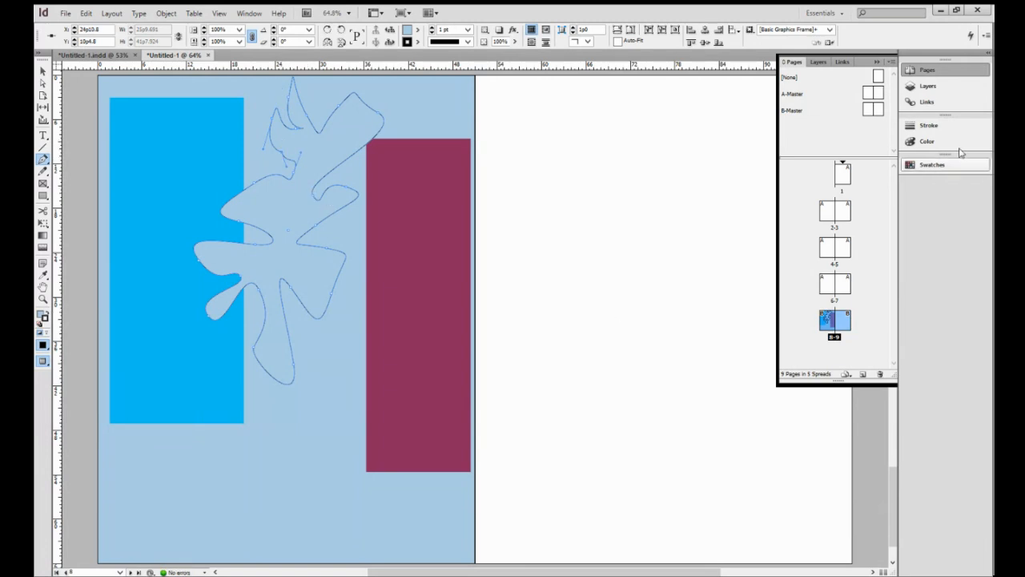
# Give the freeform shape a PANTONE P 75-3 U stroke and a PANTONE P 79-6 U fill.
pyautogui.click(937, 165)
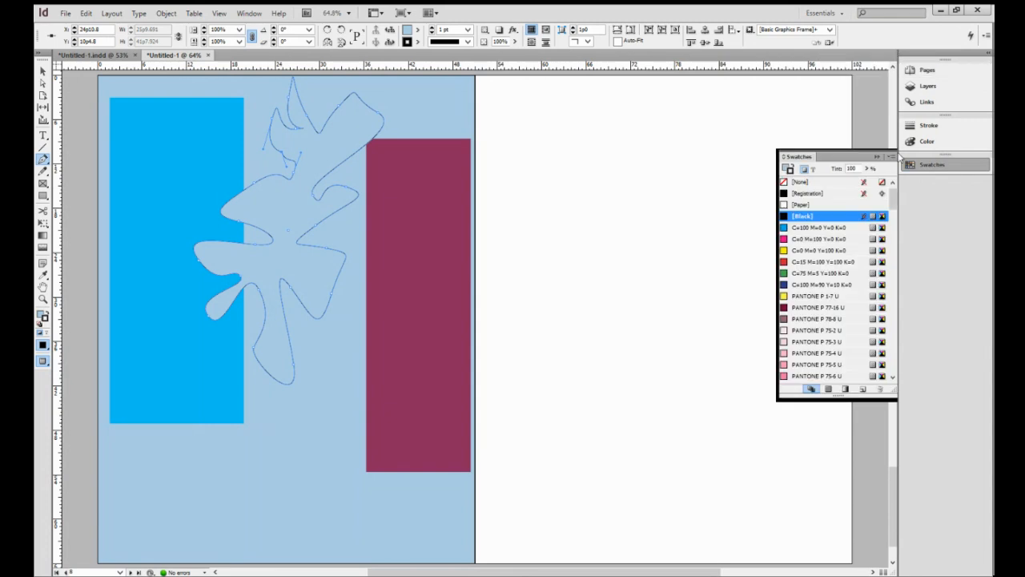
pyautogui.click(830, 342)
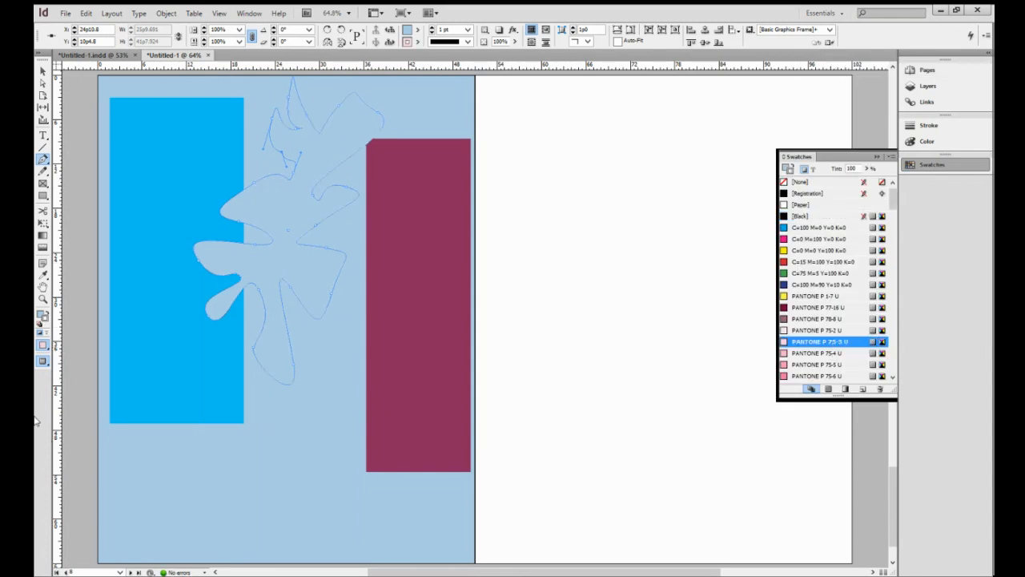
pyautogui.click(418, 30)
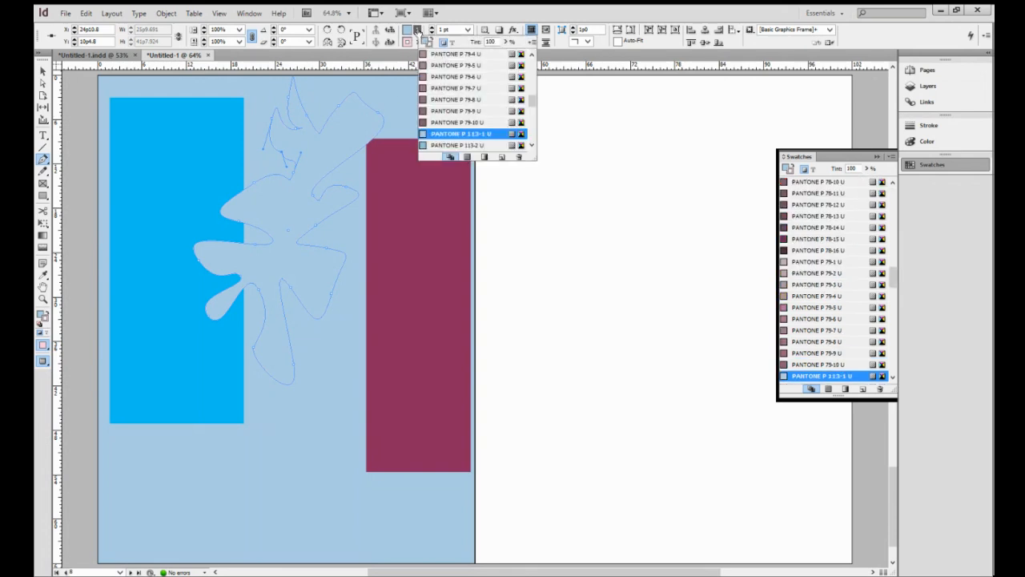
pyautogui.click(459, 78)
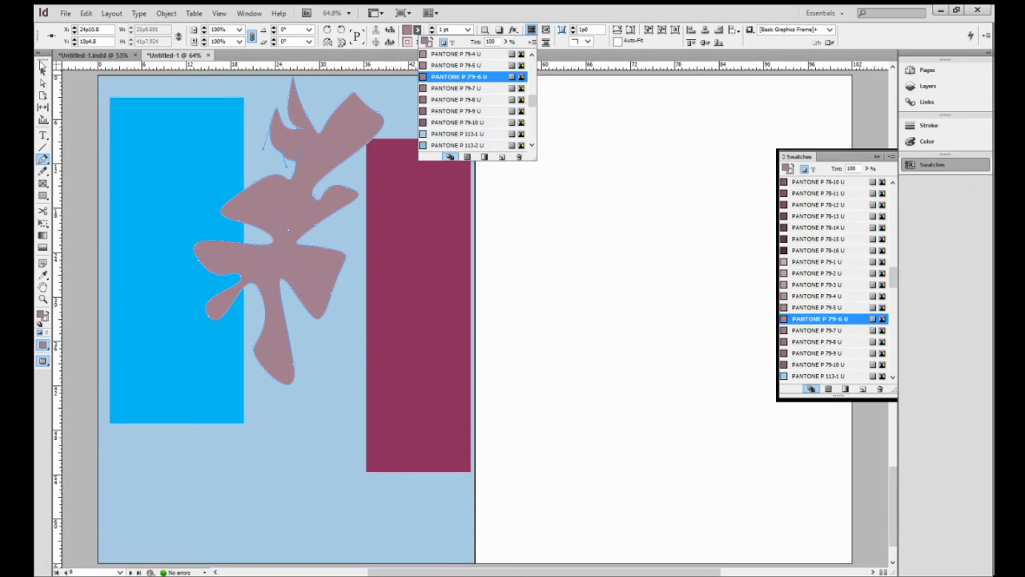
# Move the freeform shape down until its lowest tip extends just below the maroon rectangle, and deselect it.
pyautogui.click(43, 71)
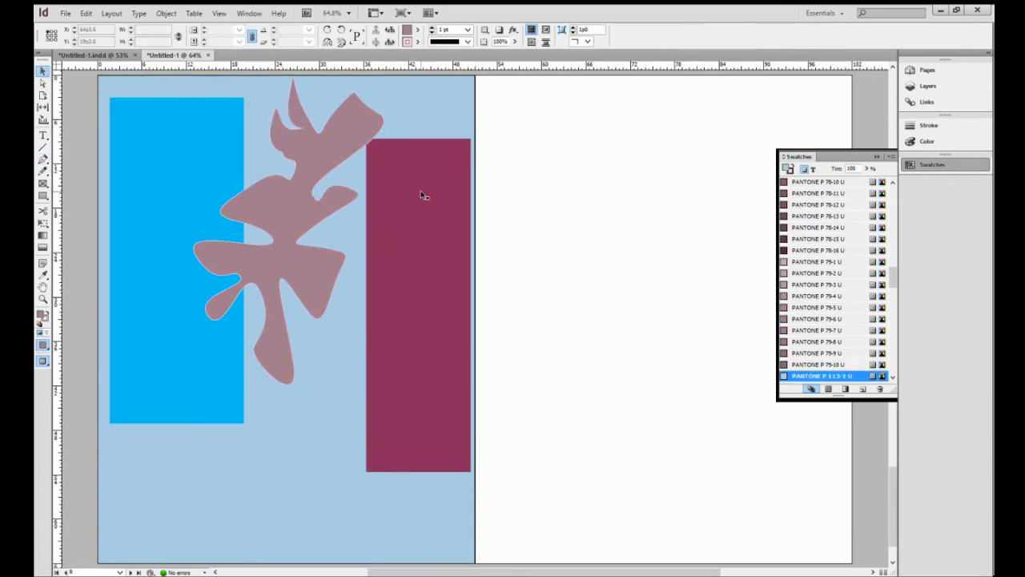
pyautogui.moveTo(313, 202); pyautogui.dragTo(310, 302)
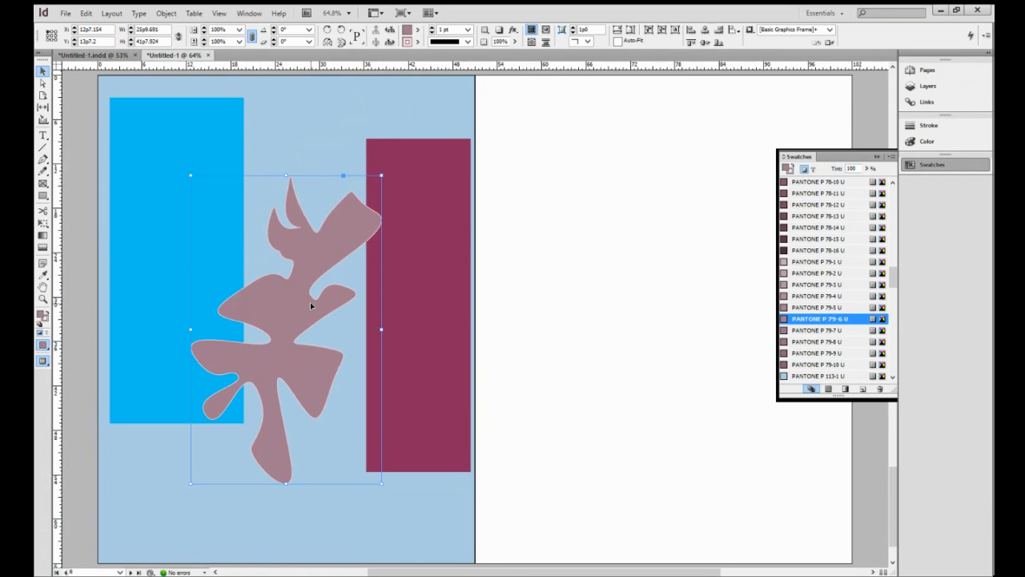
pyautogui.click(611, 331)
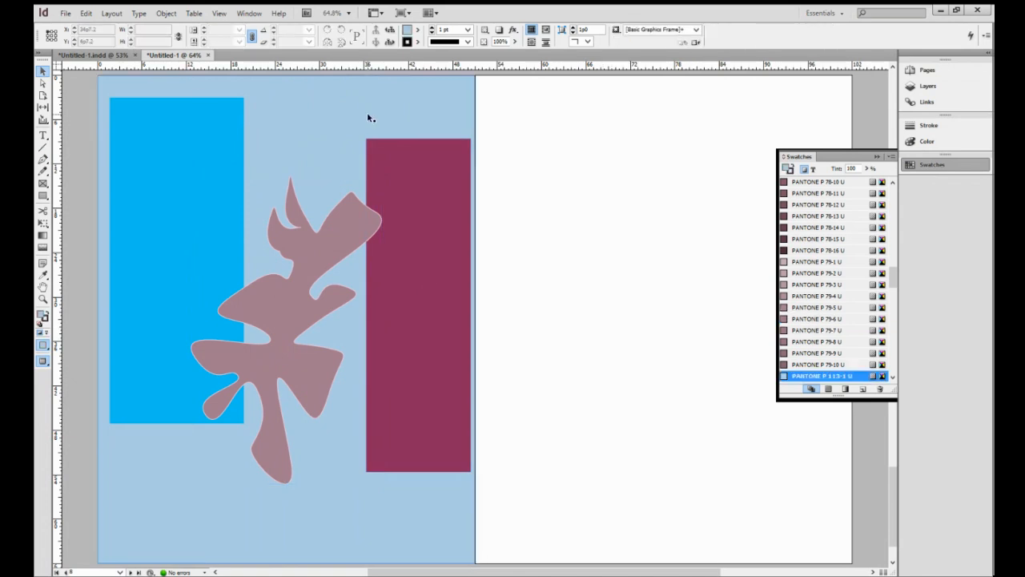
# Place picture 3 on the blank page 9 at about 23p9 by 35p4.
pyautogui.click(65, 14)
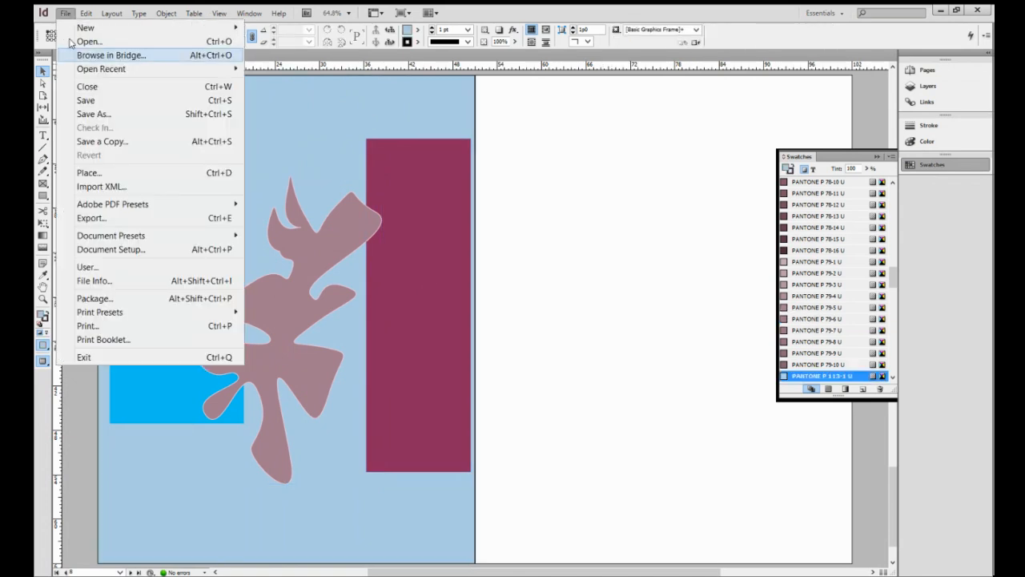
pyautogui.click(89, 173)
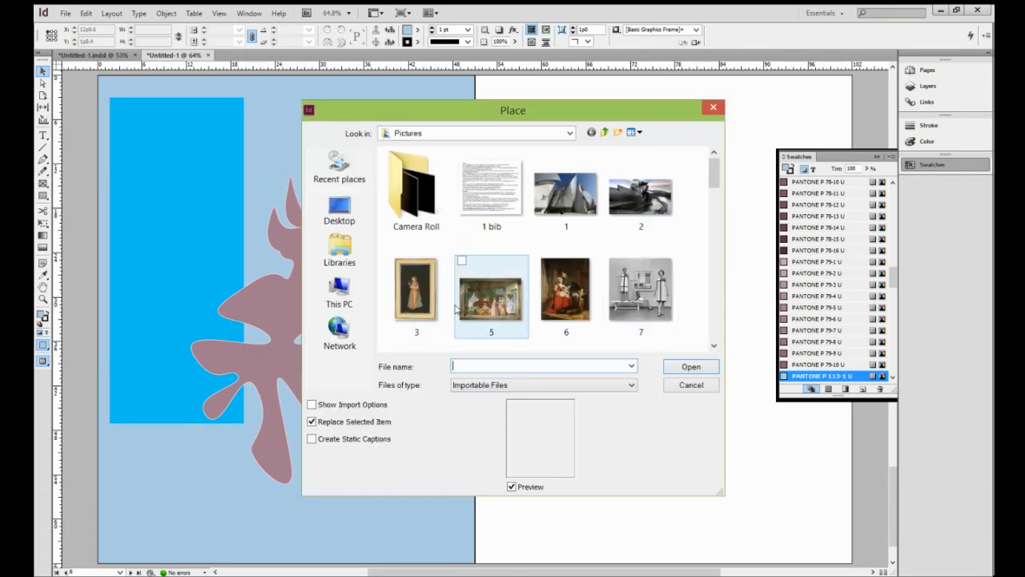
pyautogui.click(422, 303)
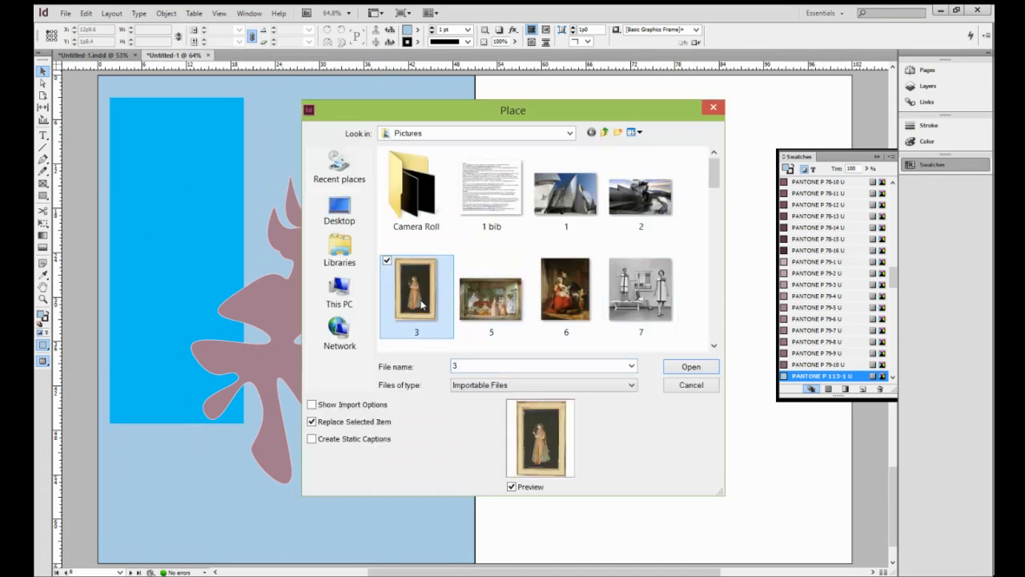
pyautogui.click(686, 366)
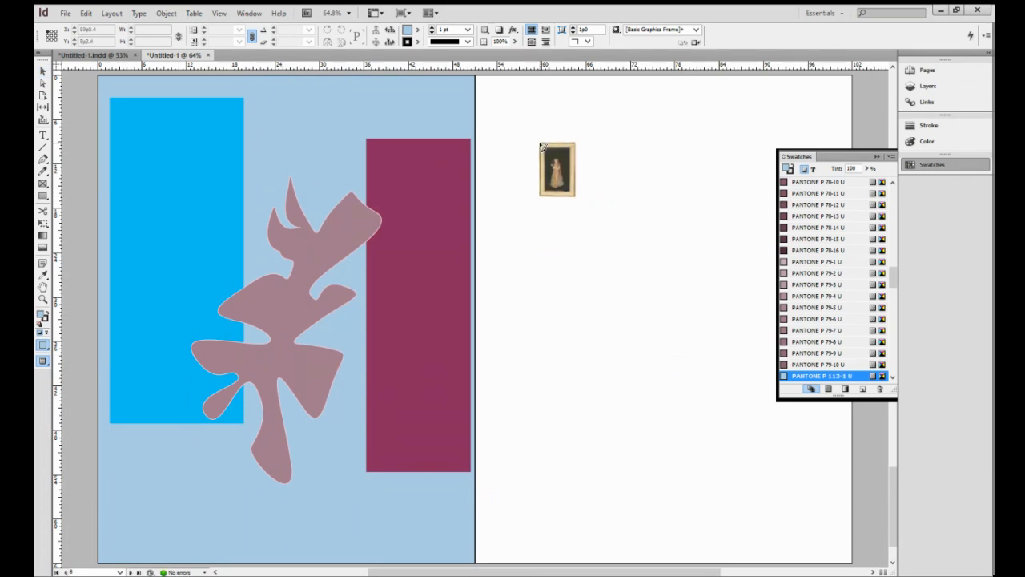
pyautogui.moveTo(538, 142); pyautogui.dragTo(713, 404)
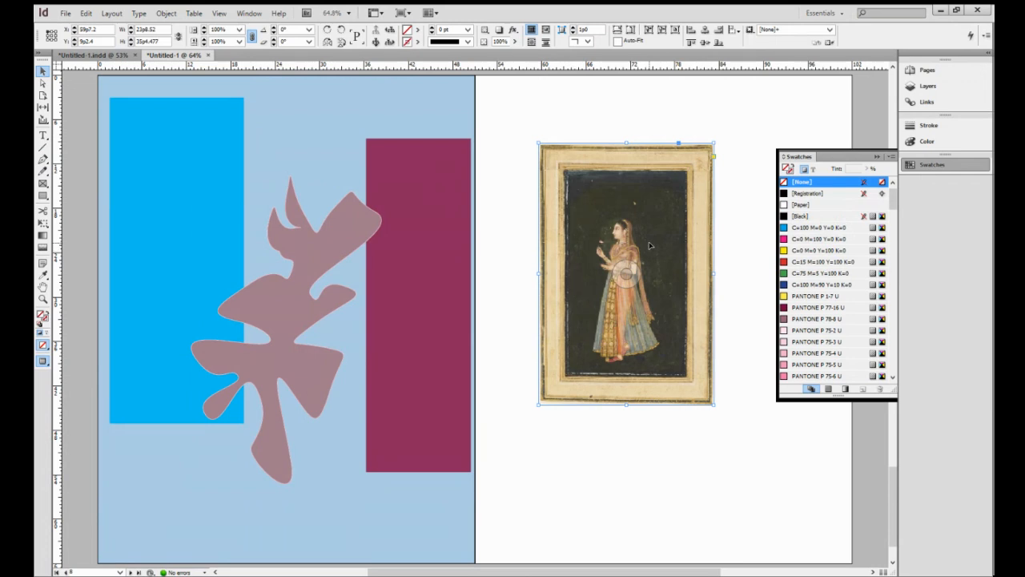
# Move the placed portrait up and to the right until it sits near the page's upper outer corner, and deselect it.
pyautogui.moveTo(651, 248); pyautogui.dragTo(648, 204)
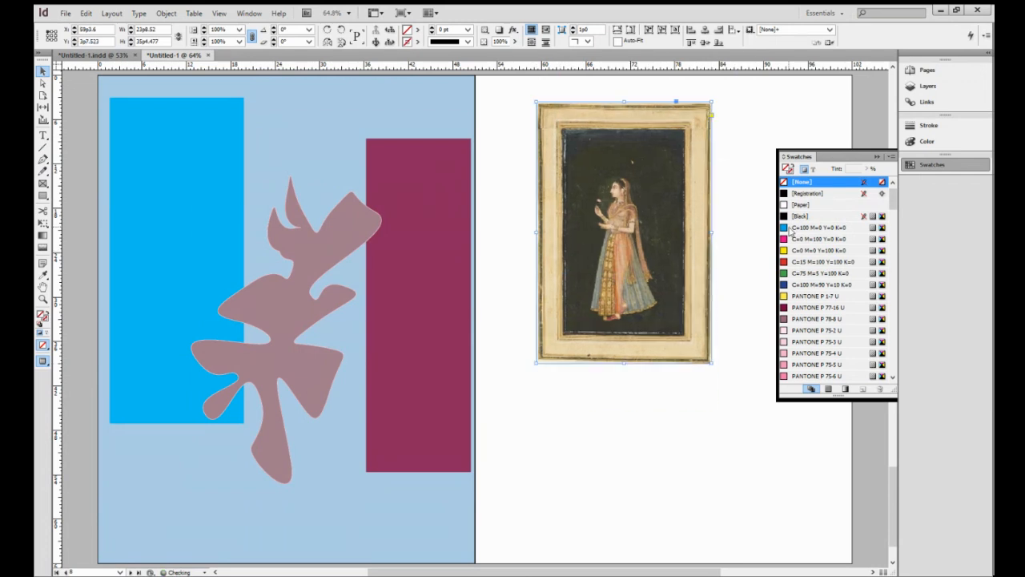
pyautogui.click(753, 252)
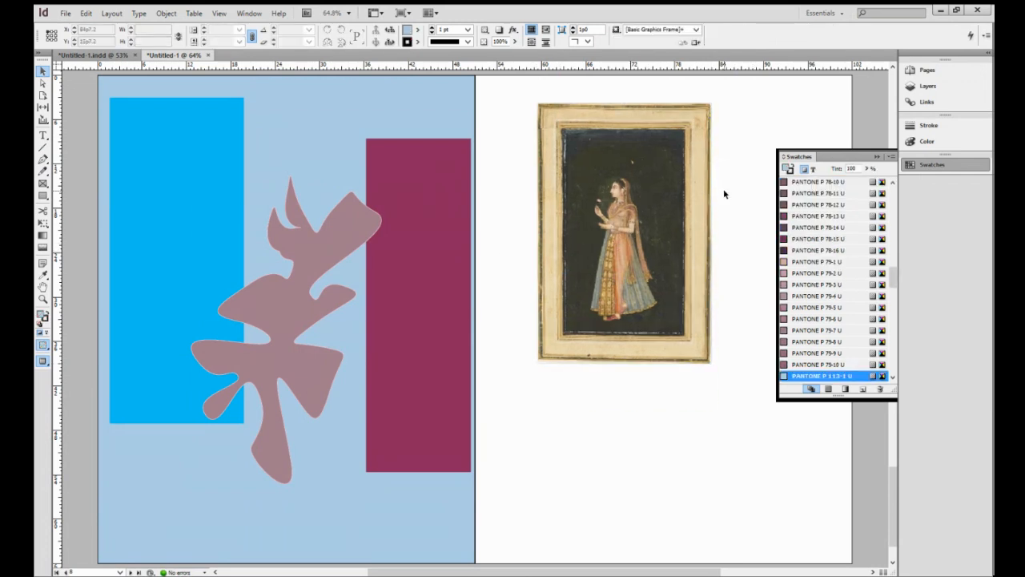
pyautogui.moveTo(666, 177); pyautogui.dragTo(744, 169)
pyautogui.click(607, 279)
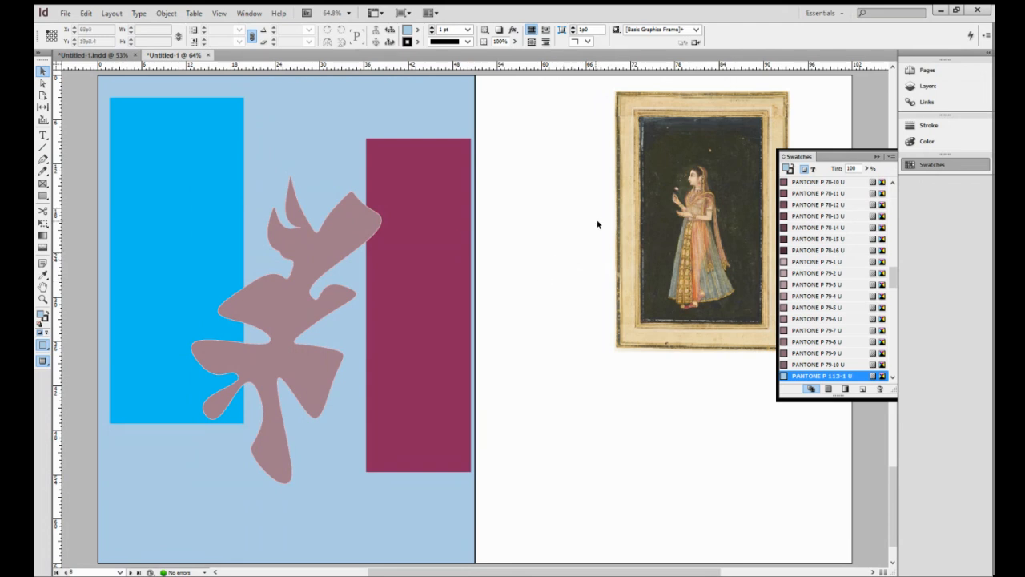
# Place picture 2 into the bright blue rectangle on page 8, and select the light blue background.
pyautogui.click(192, 207)
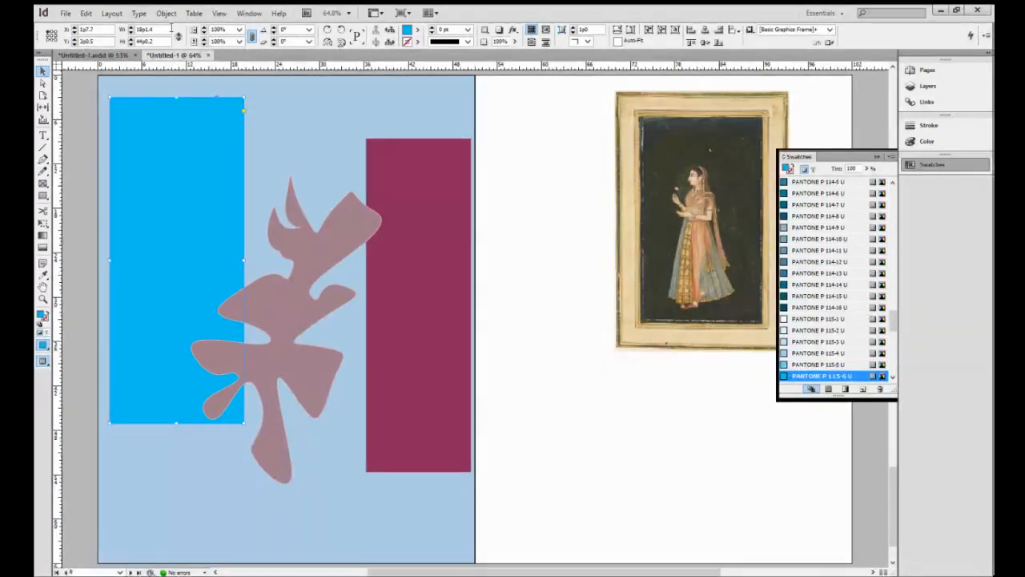
pyautogui.click(69, 14)
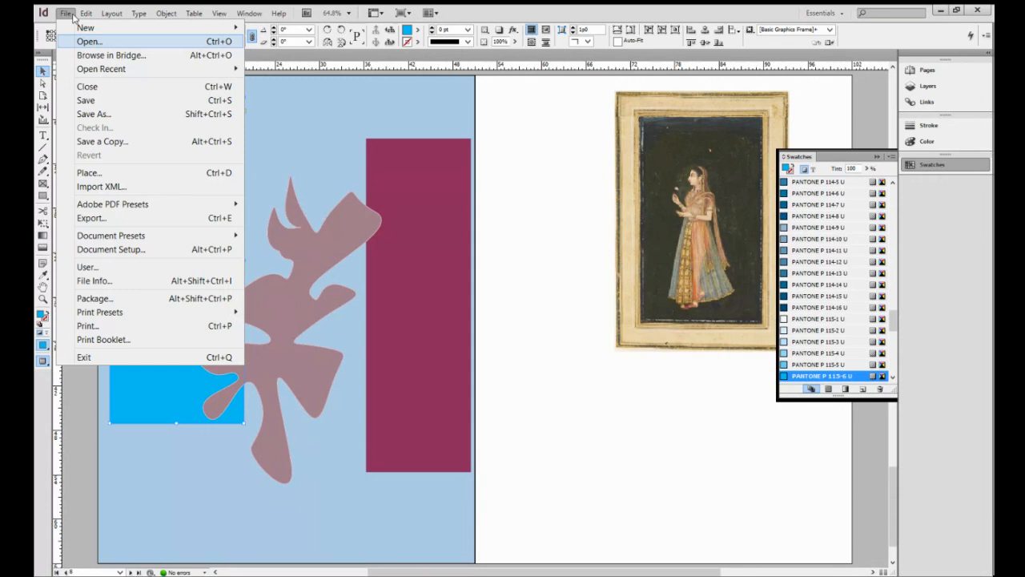
pyautogui.click(97, 173)
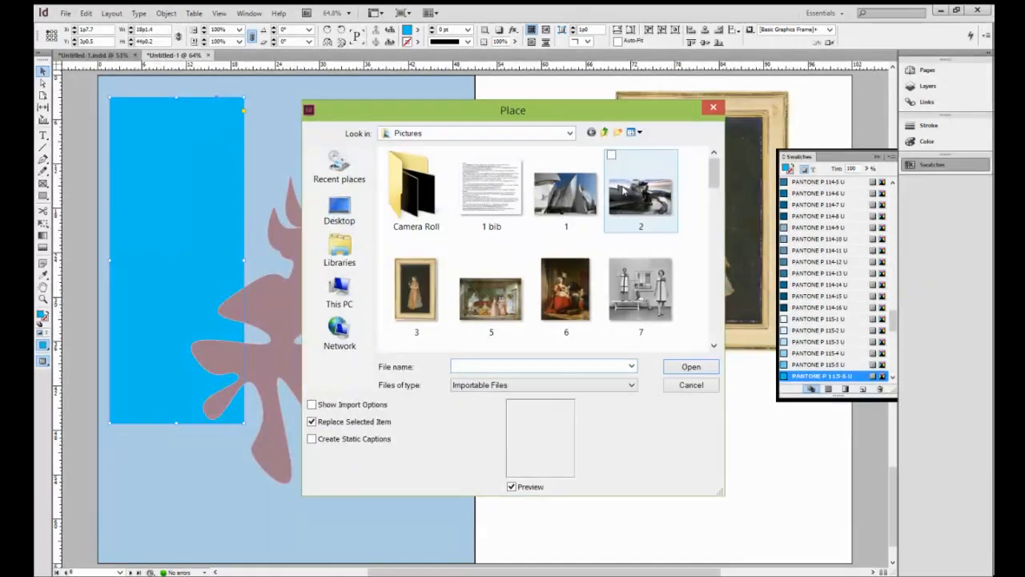
pyautogui.click(641, 192)
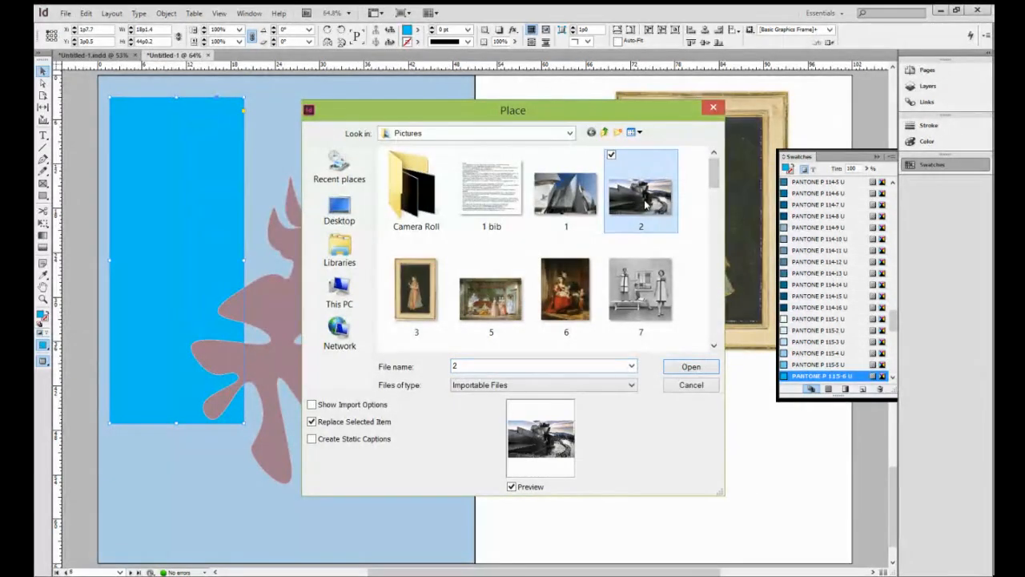
pyautogui.click(701, 367)
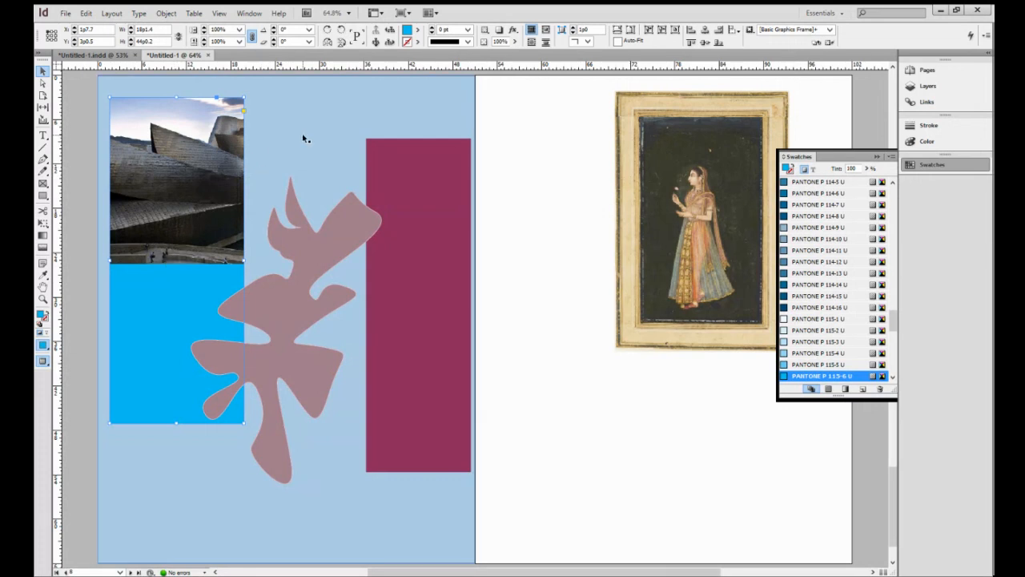
pyautogui.click(314, 149)
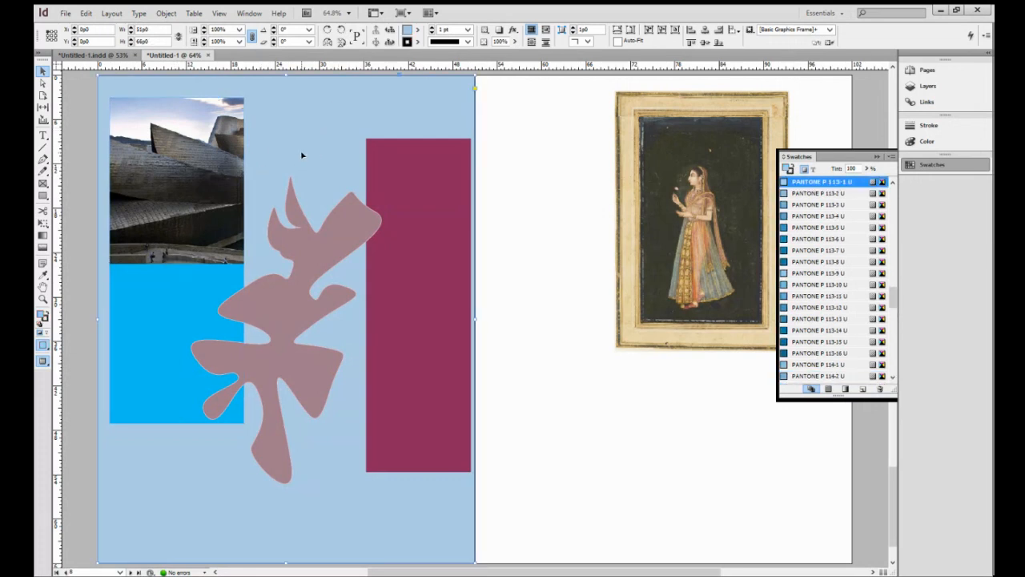
# Reposition the bright blue frame together with its picture to about X 3p6, Y 3p6.
pyautogui.click(158, 178)
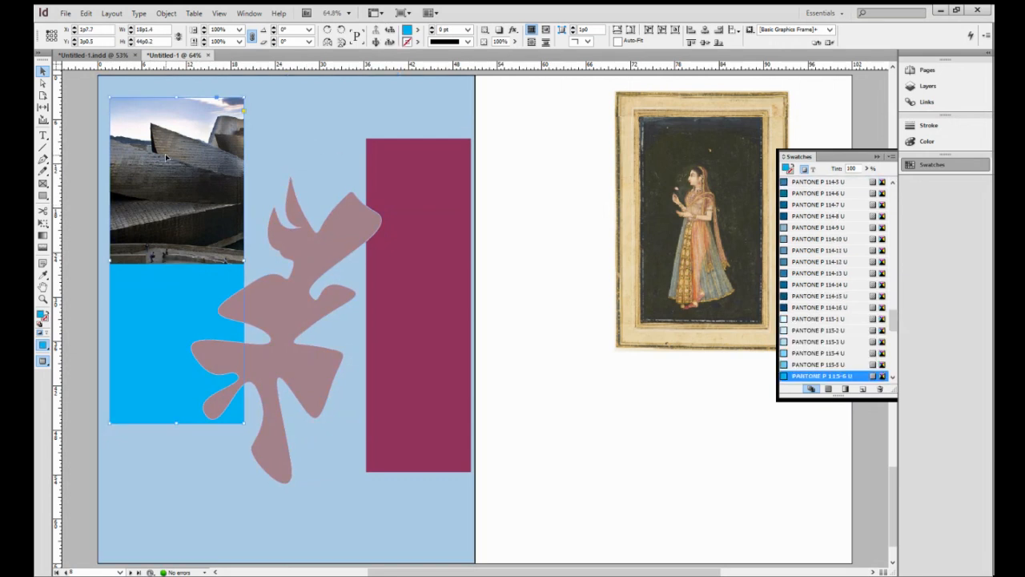
pyautogui.click(291, 136)
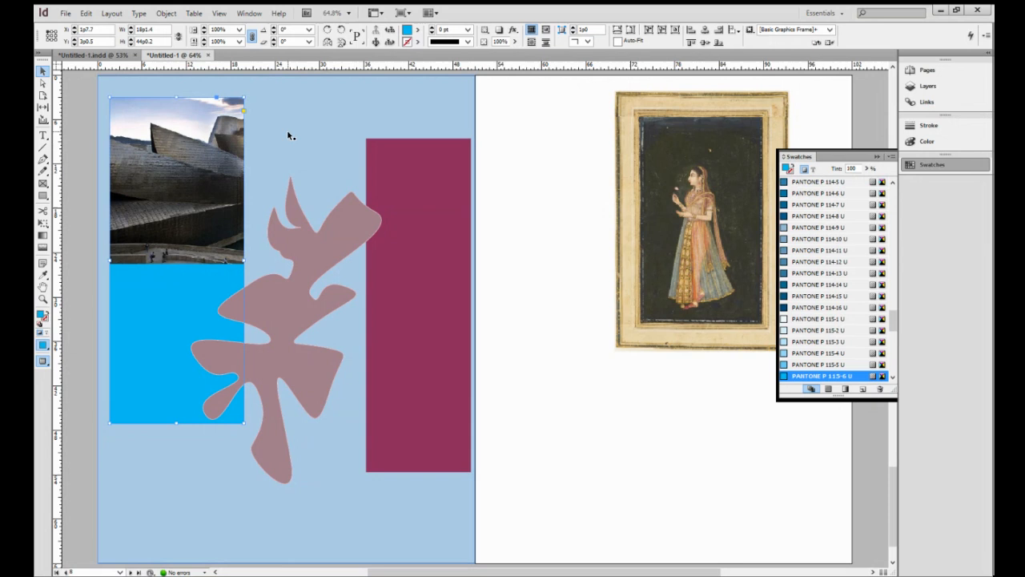
pyautogui.click(162, 137)
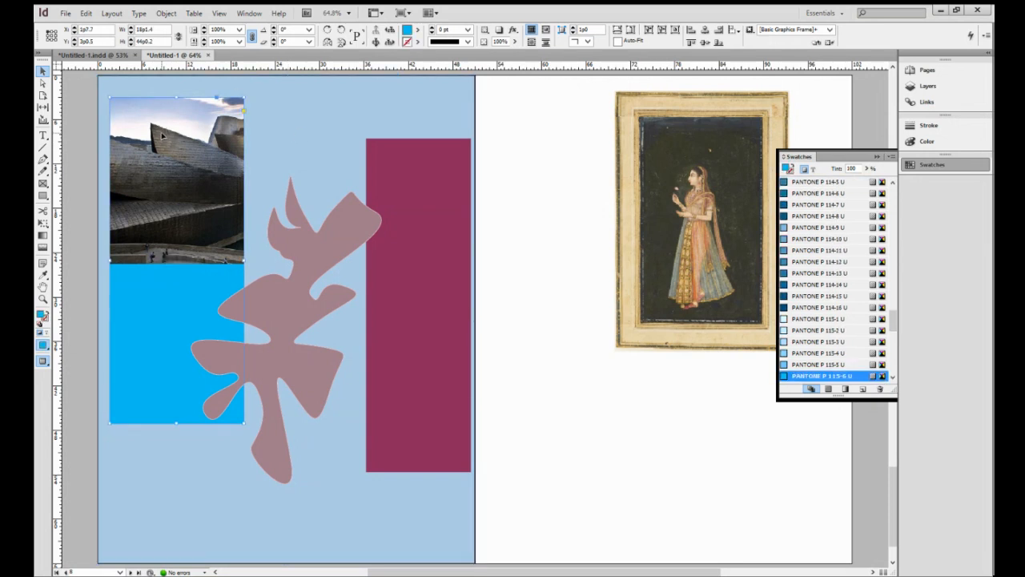
pyautogui.moveTo(162, 136); pyautogui.dragTo(160, 173)
pyautogui.rightClick(138, 150)
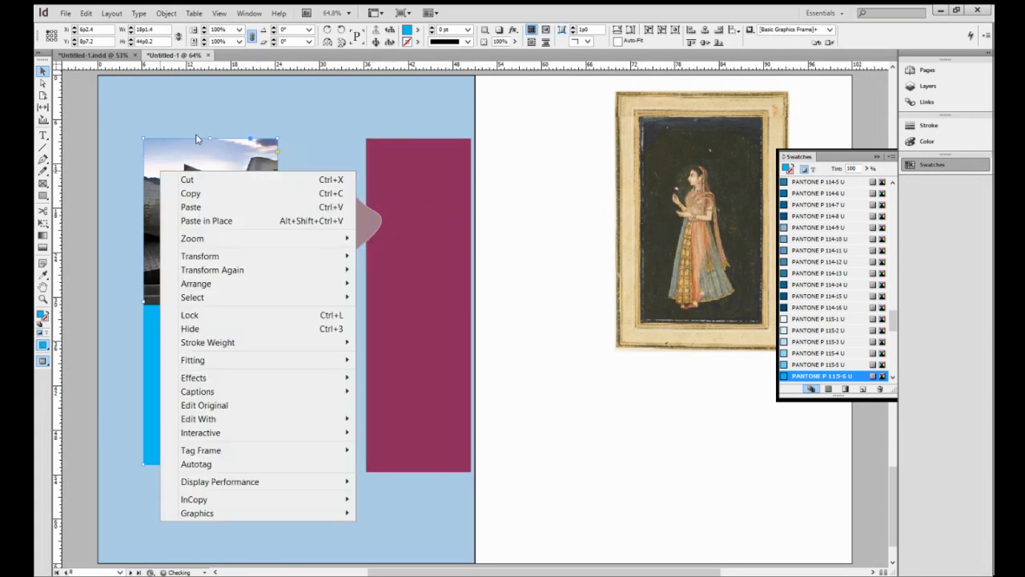
pyautogui.click(241, 96)
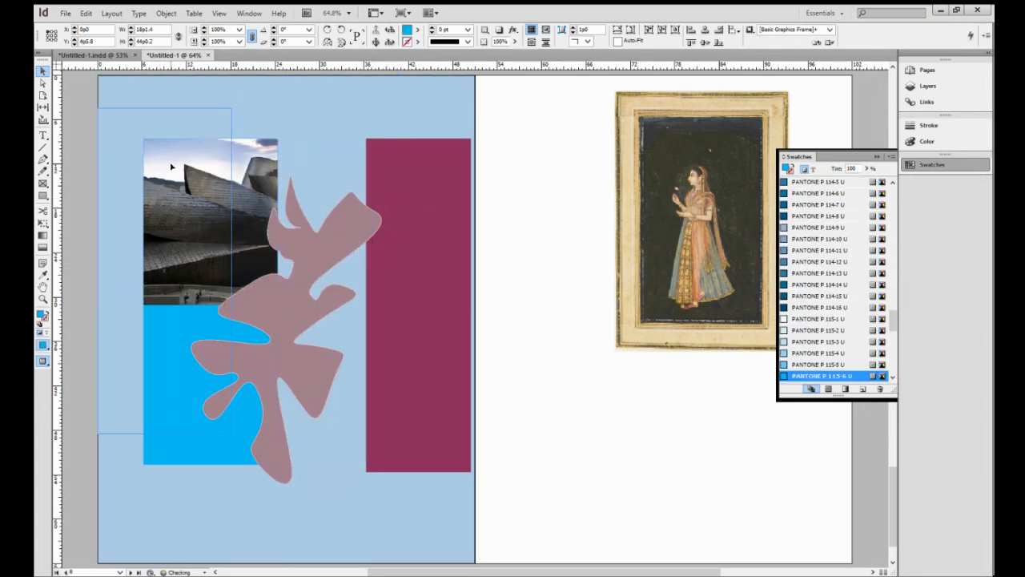
pyautogui.moveTo(171, 166); pyautogui.dragTo(214, 190)
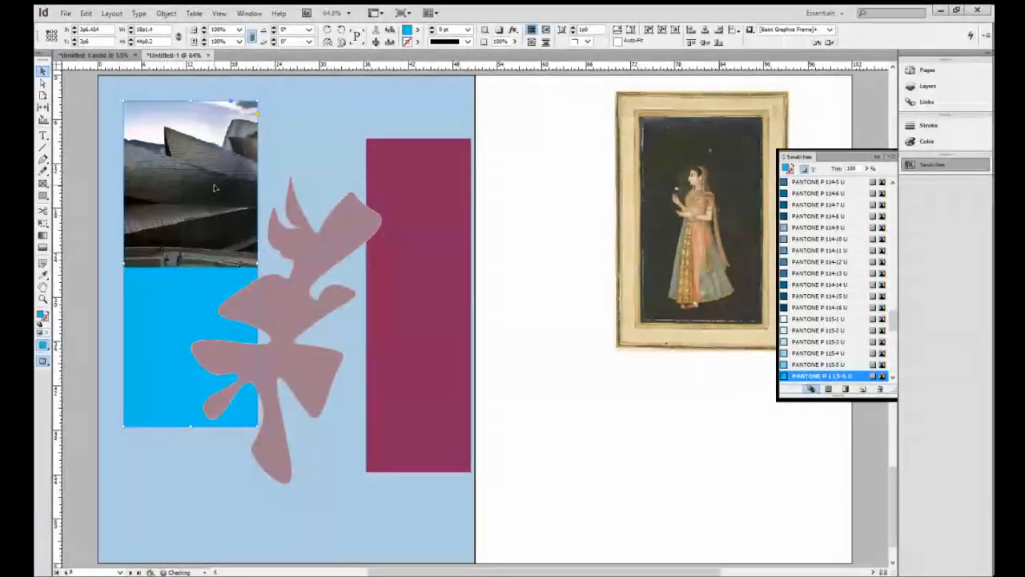
# Select the building picture inside its frame, try scaling it down to roughly the frame's width, and undo the scaling.
pyautogui.click(192, 266)
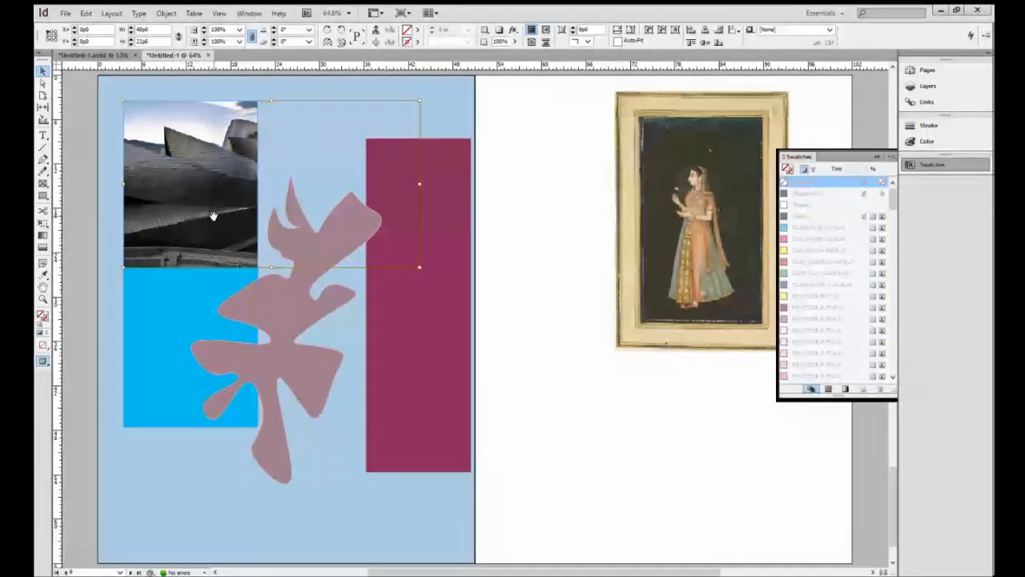
pyautogui.rightClick(421, 269)
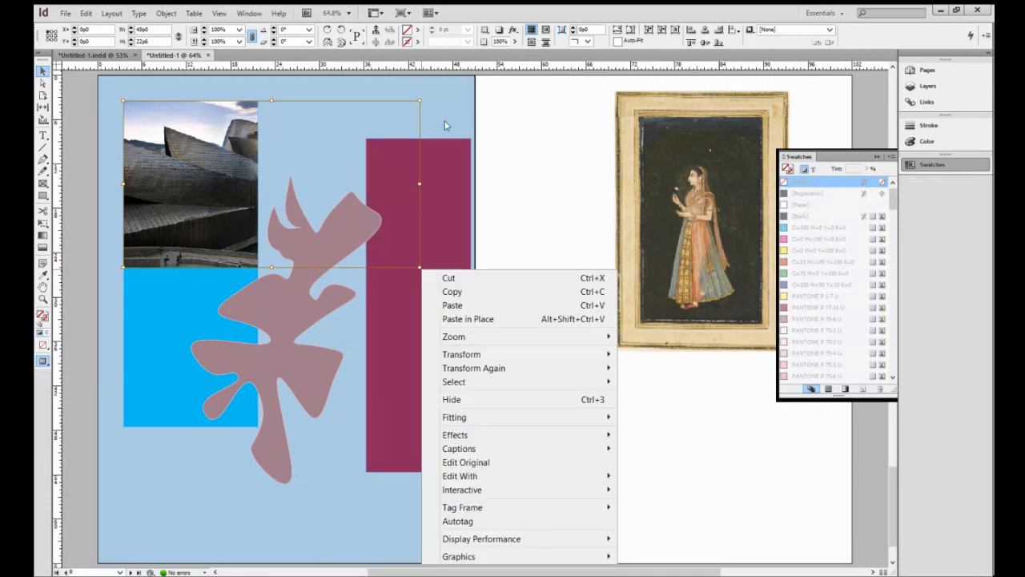
pyautogui.click(416, 100)
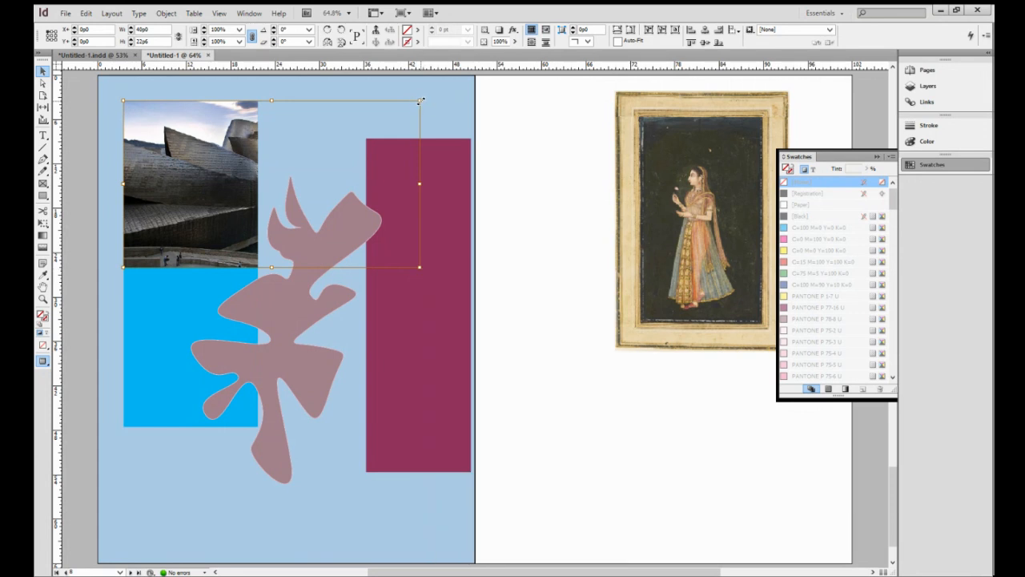
pyautogui.moveTo(420, 100); pyautogui.dragTo(321, 162)
pyautogui.moveTo(269, 197); pyautogui.dragTo(258, 293)
pyautogui.hotkey('ctrl', 'z')
pyautogui.moveTo(420, 101); pyautogui.dragTo(262, 205)
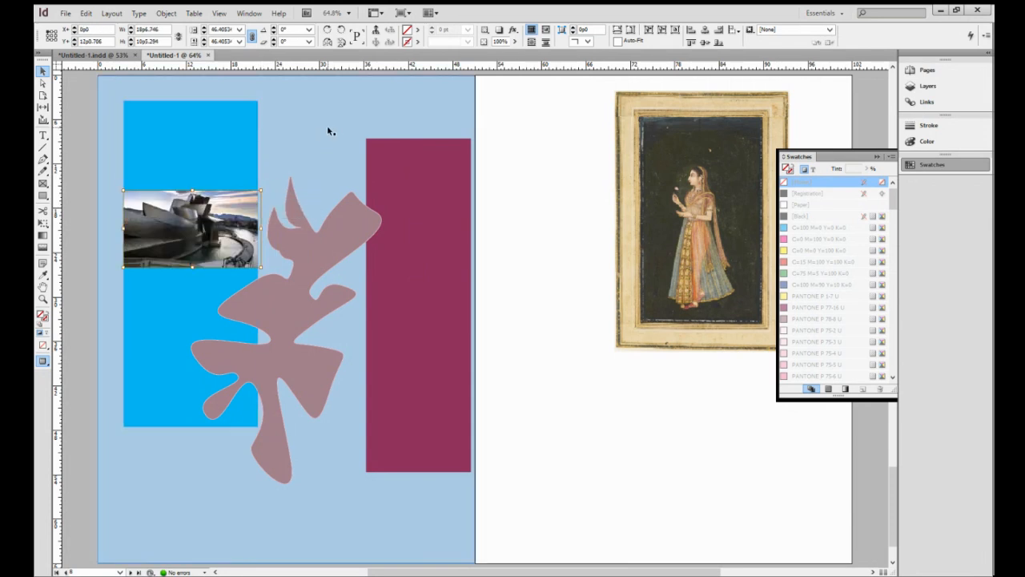
pyautogui.hotkey('ctrl', 'z')
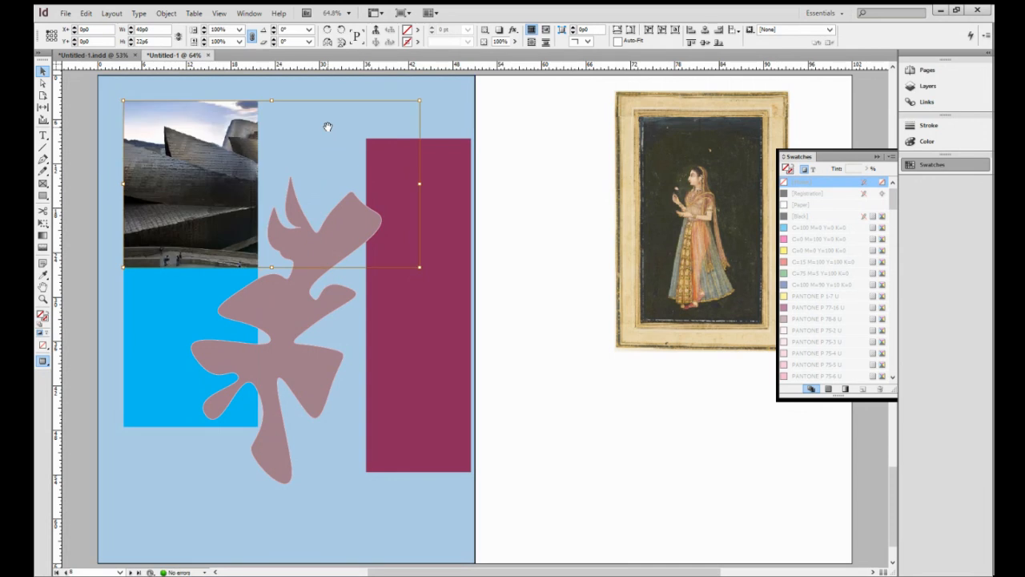
# Fit the bright blue frame to its picture content so the whole building photo is shown.
pyautogui.click(169, 312)
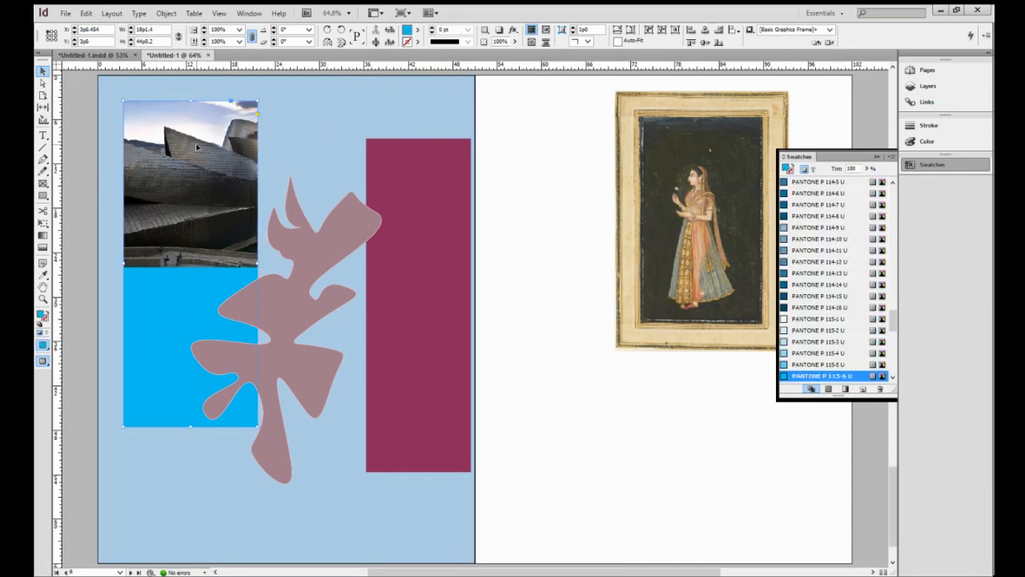
pyautogui.click(171, 14)
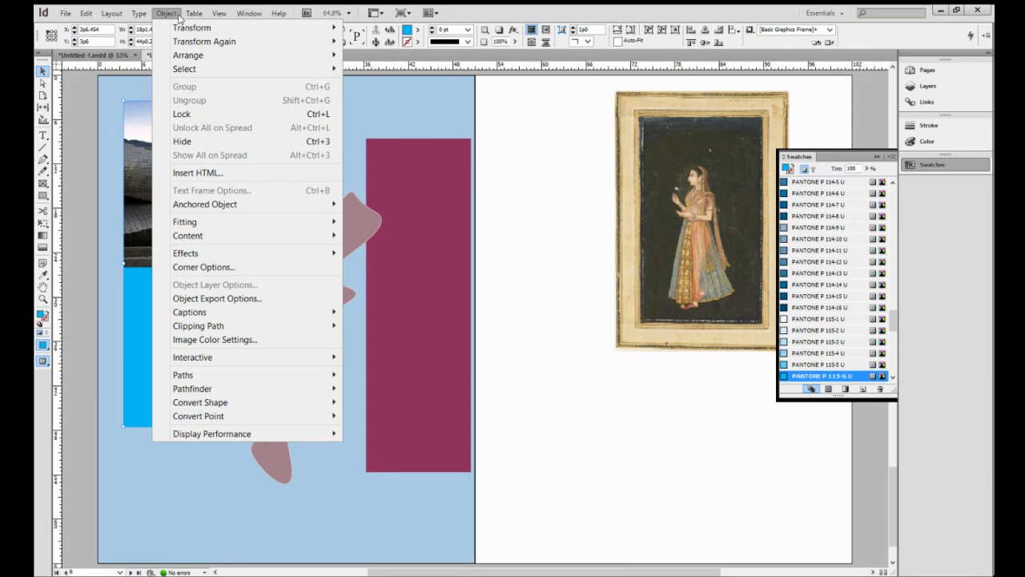
pyautogui.moveTo(210, 222)
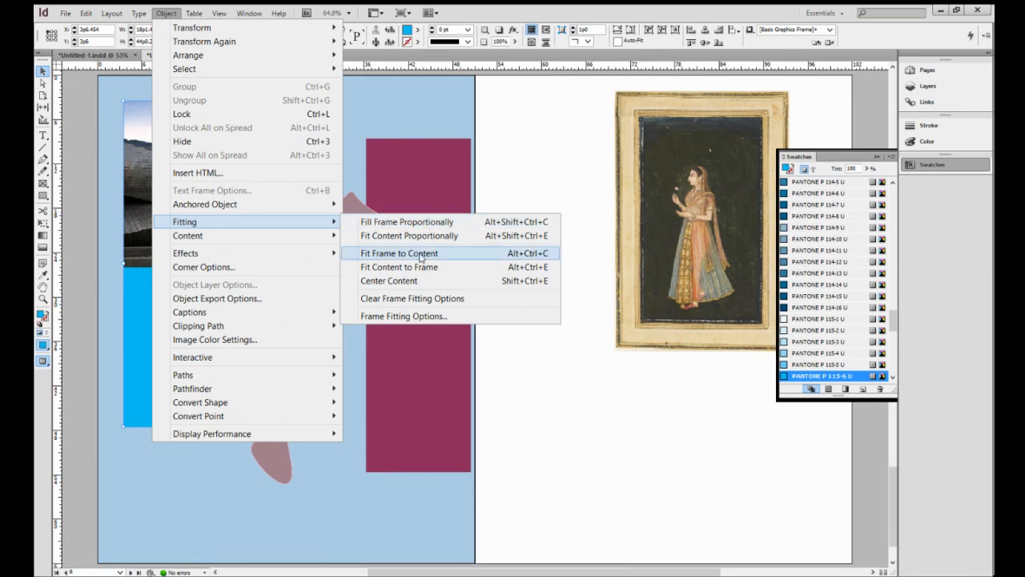
pyautogui.click(421, 254)
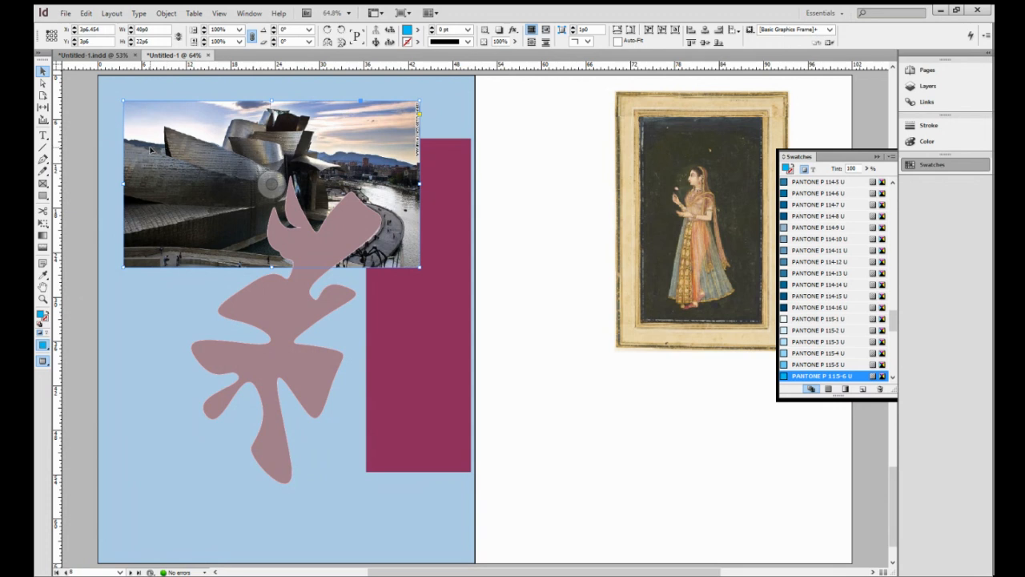
# Move the building photo to about X 4p2, Y 6p10, and shift the freeform shape down and right over the maroon rectangle's lower end.
pyautogui.moveTo(288, 183); pyautogui.dragTo(472, 373)
pyautogui.moveTo(411, 391); pyautogui.dragTo(253, 239)
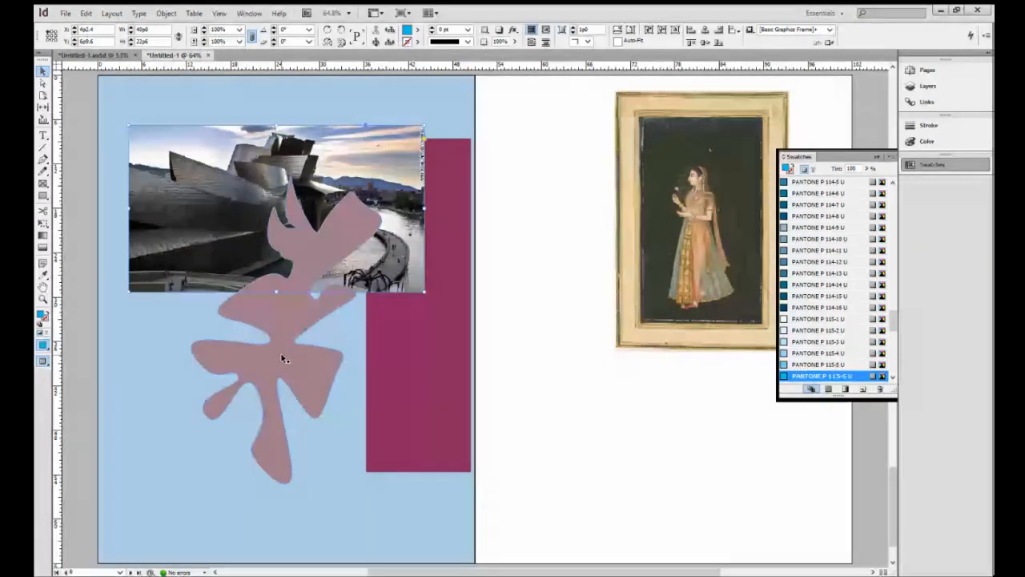
pyautogui.moveTo(282, 359); pyautogui.dragTo(363, 498)
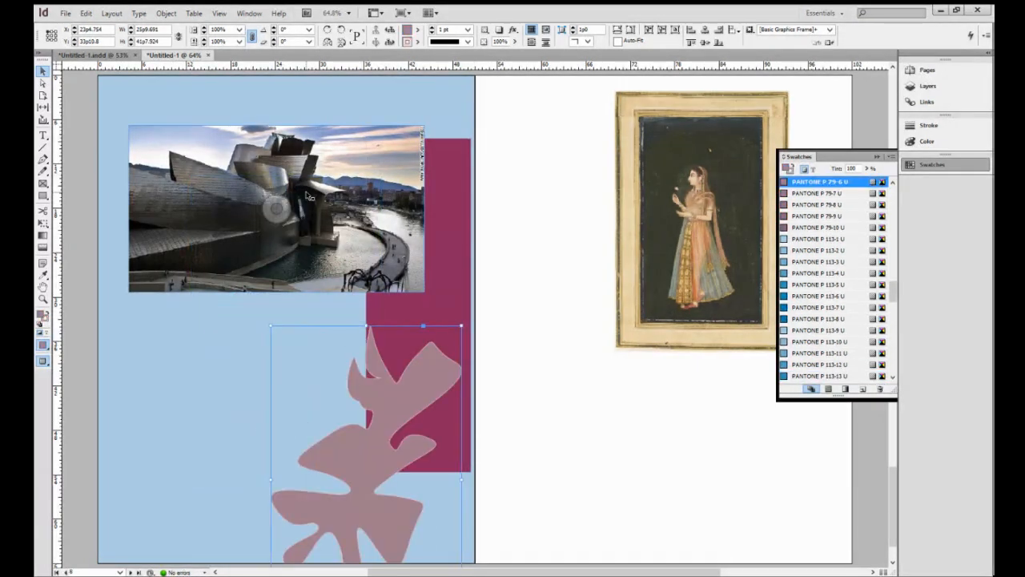
# Crop the building photo by pulling in all four sides of its frame to about 32p11 by 11p2.
pyautogui.click(337, 189)
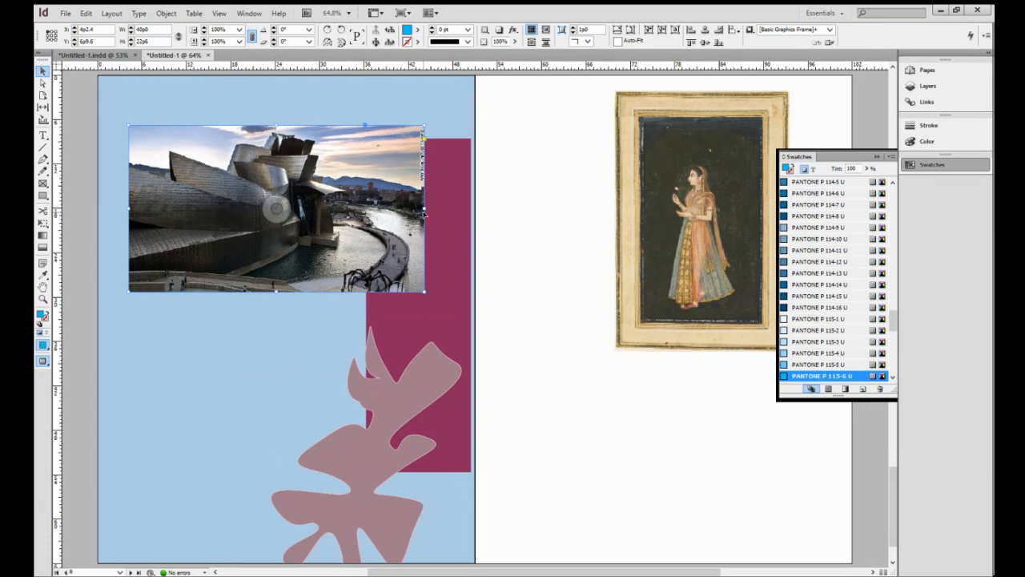
pyautogui.moveTo(425, 208); pyautogui.dragTo(406, 209)
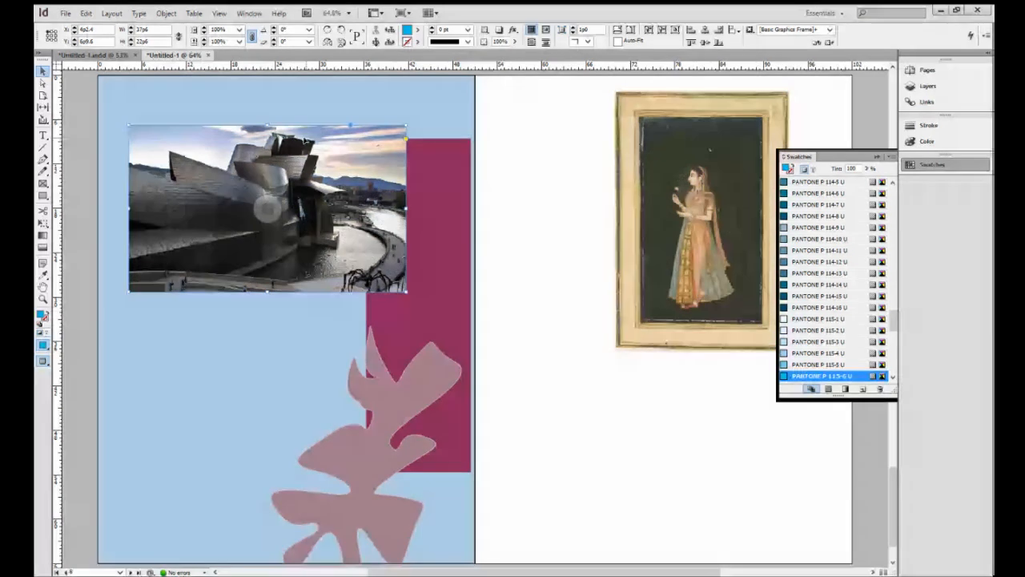
pyautogui.moveTo(266, 125); pyautogui.dragTo(267, 143)
pyautogui.moveTo(131, 222); pyautogui.dragTo(164, 223)
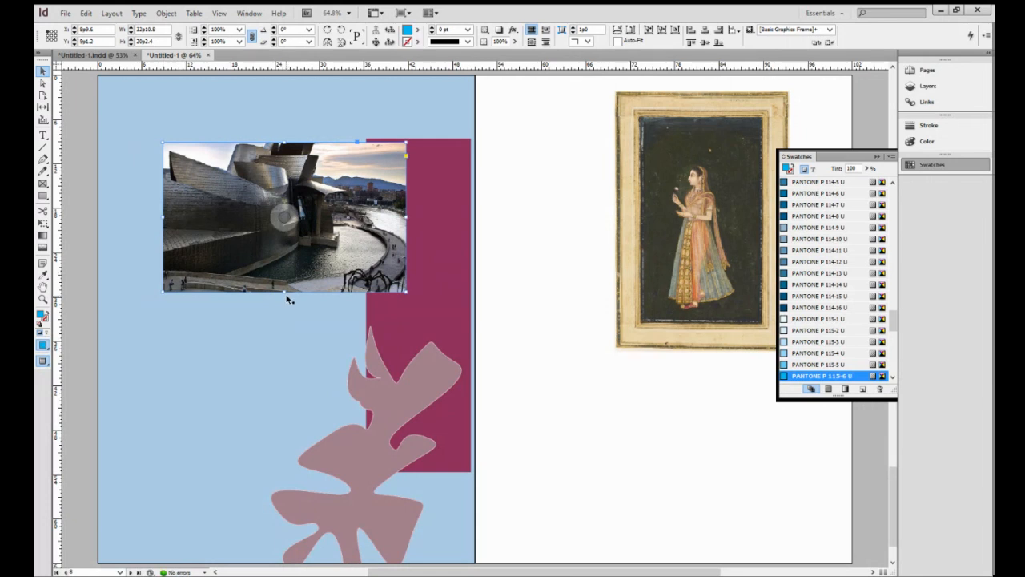
pyautogui.moveTo(285, 294); pyautogui.dragTo(289, 225)
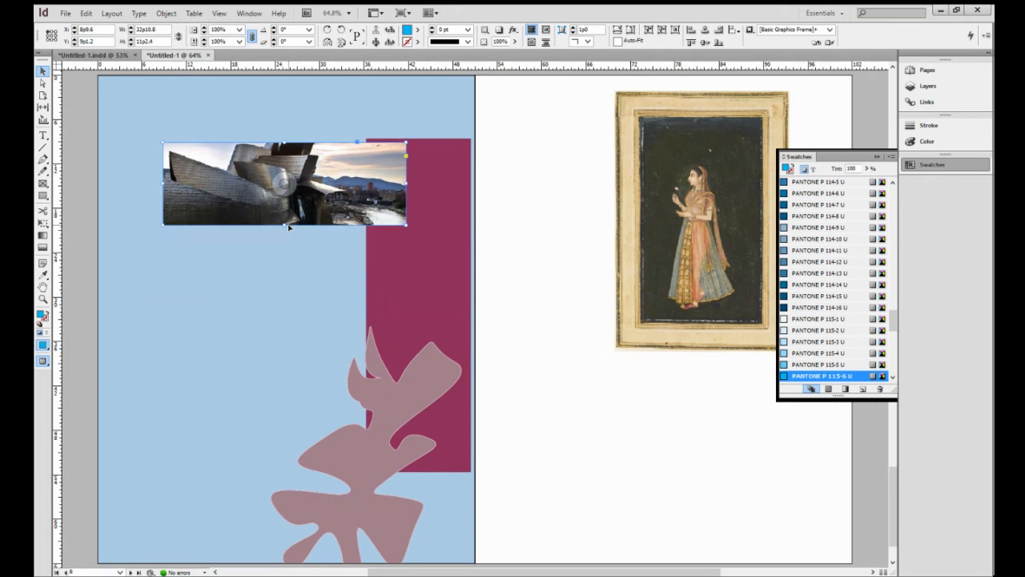
# Duplicate the cropped building photo and place the copy below the original at about X 5p7, Y 24p6.
pyautogui.hotkey('ctrl', 'c')
pyautogui.hotkey('ctrl', 'v')
pyautogui.moveTo(536, 305); pyautogui.dragTo(313, 286)
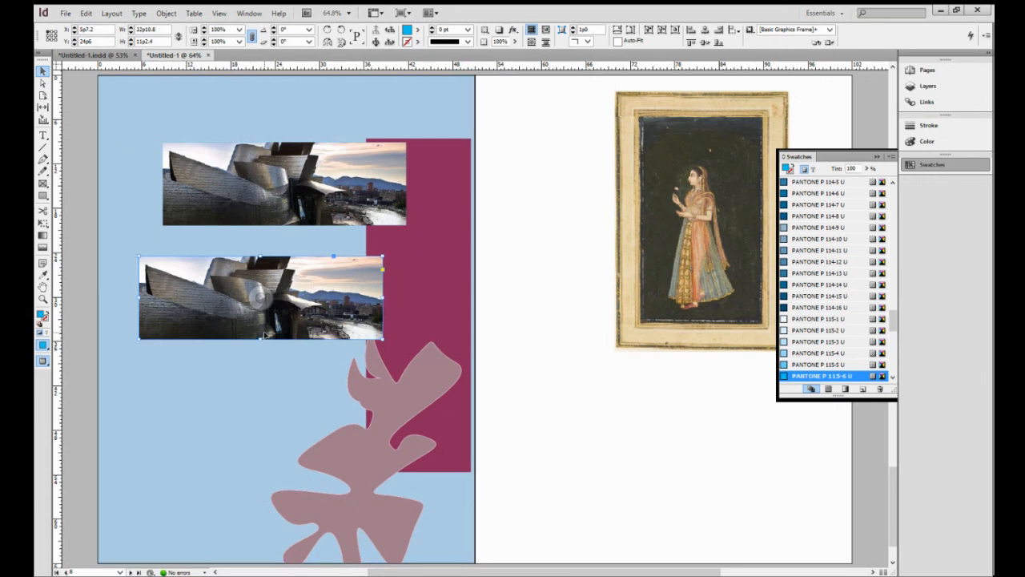
# Adjust the crop of the copied building photo to about 30p0 by 15p1 and move it to about X 3p0, Y 24p4.
pyautogui.moveTo(259, 340); pyautogui.dragTo(260, 363)
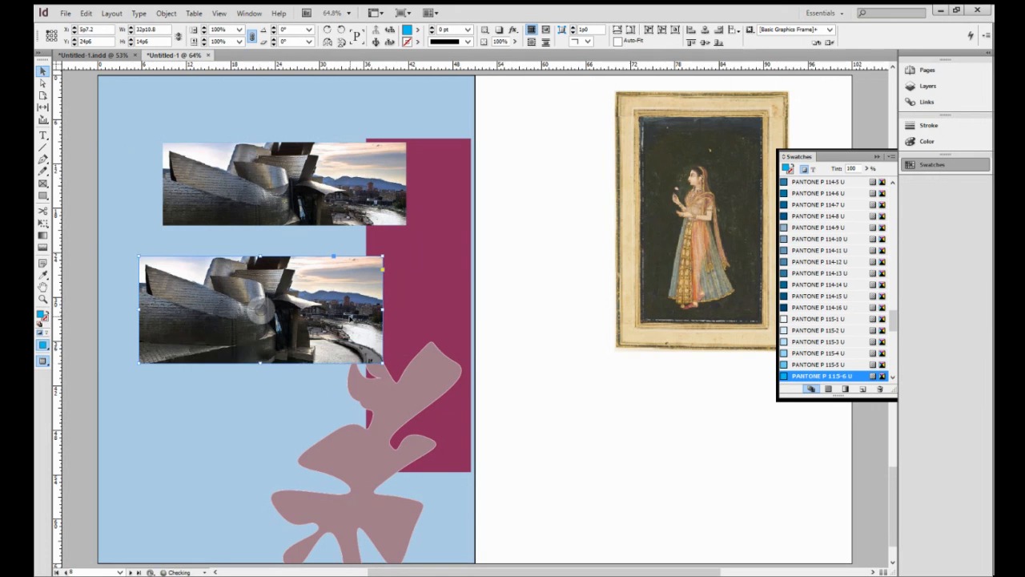
pyautogui.moveTo(383, 308)
pyautogui.mouseDown()
pyautogui.moveTo(428, 310)
pyautogui.moveTo(389, 310)
pyautogui.mouseUp()
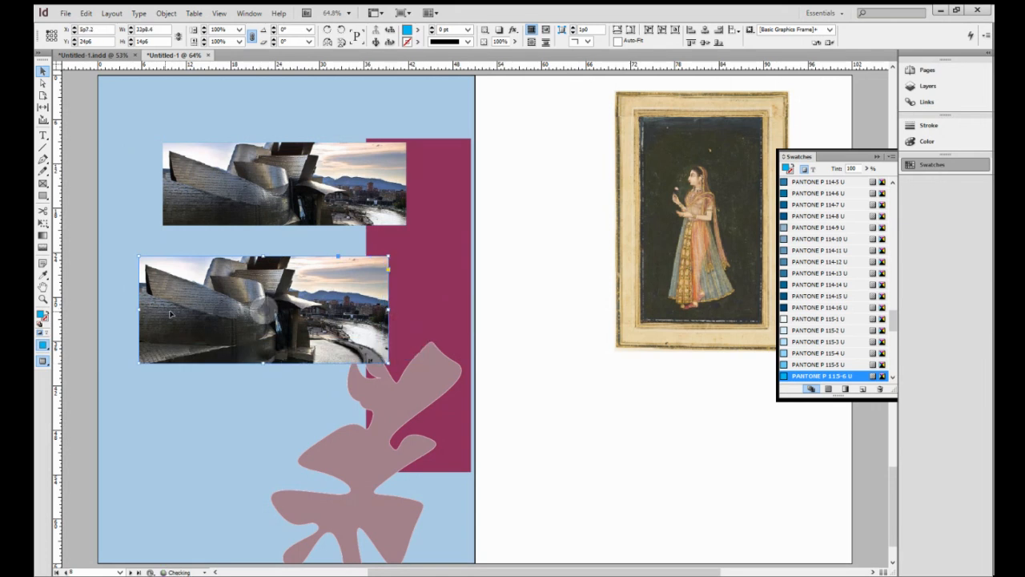
pyautogui.moveTo(139, 311); pyautogui.dragTo(166, 310)
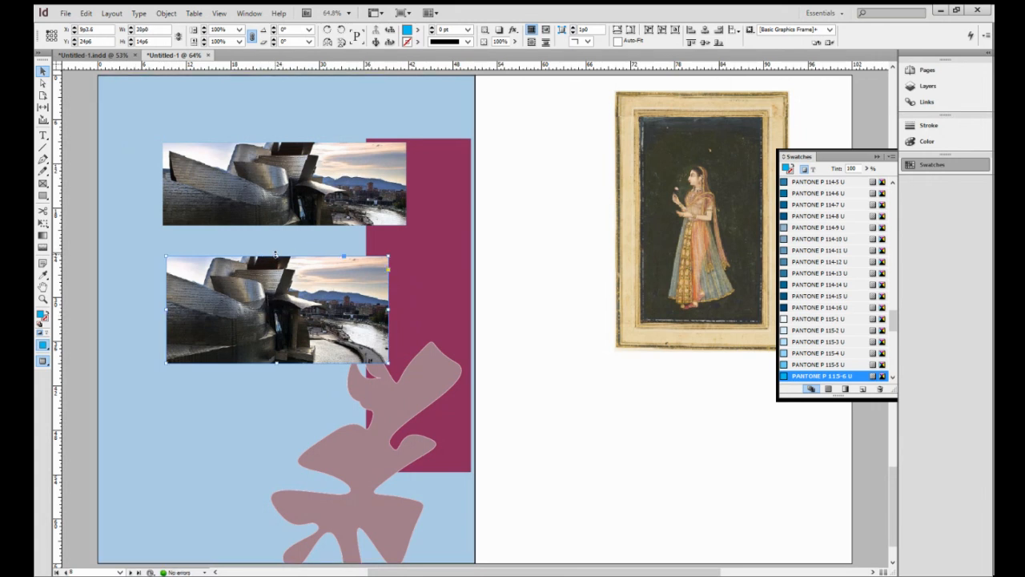
pyautogui.moveTo(276, 256); pyautogui.dragTo(275, 253)
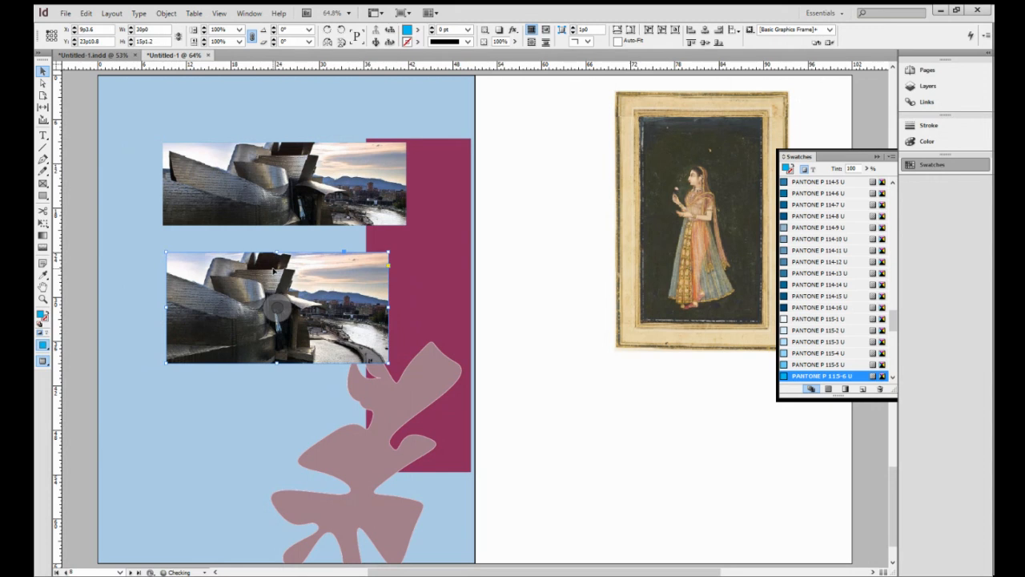
pyautogui.moveTo(324, 298); pyautogui.dragTo(301, 296)
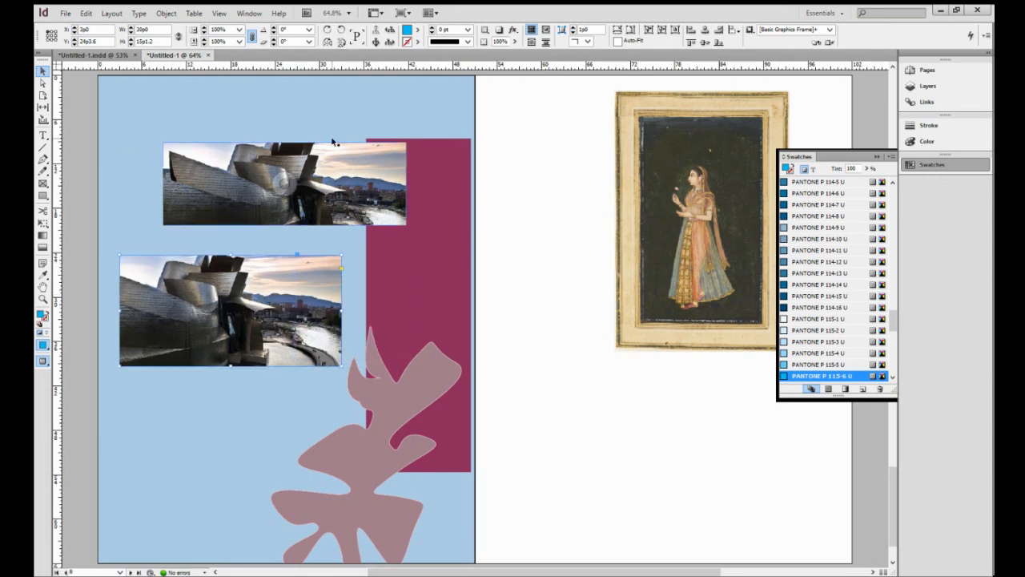
# Paste a third building photo at about X 4p2, Y 42p1, and move the freeform shape aside across the spread's spine.
pyautogui.click(347, 173)
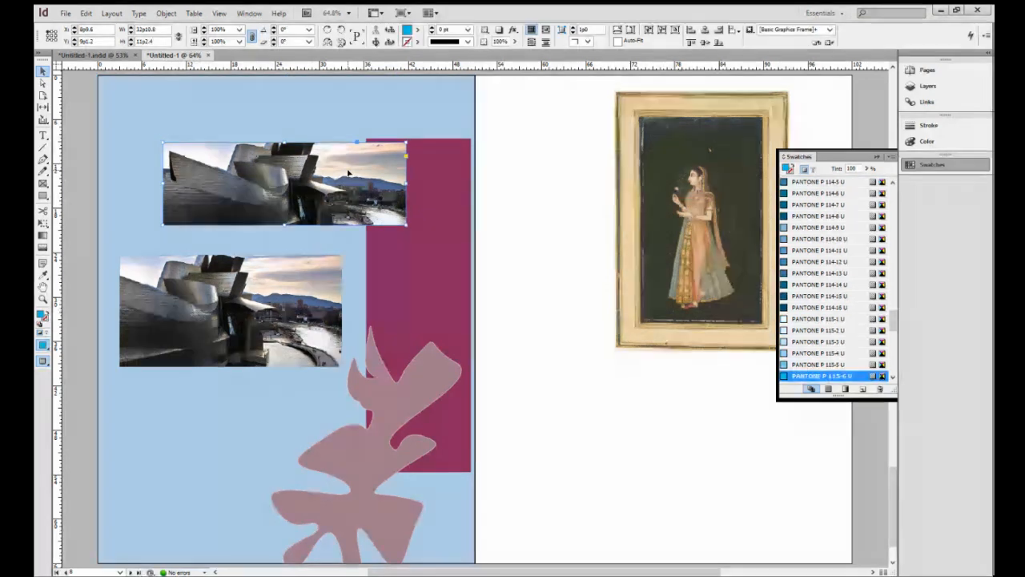
pyautogui.hotkey('ctrl', 'v')
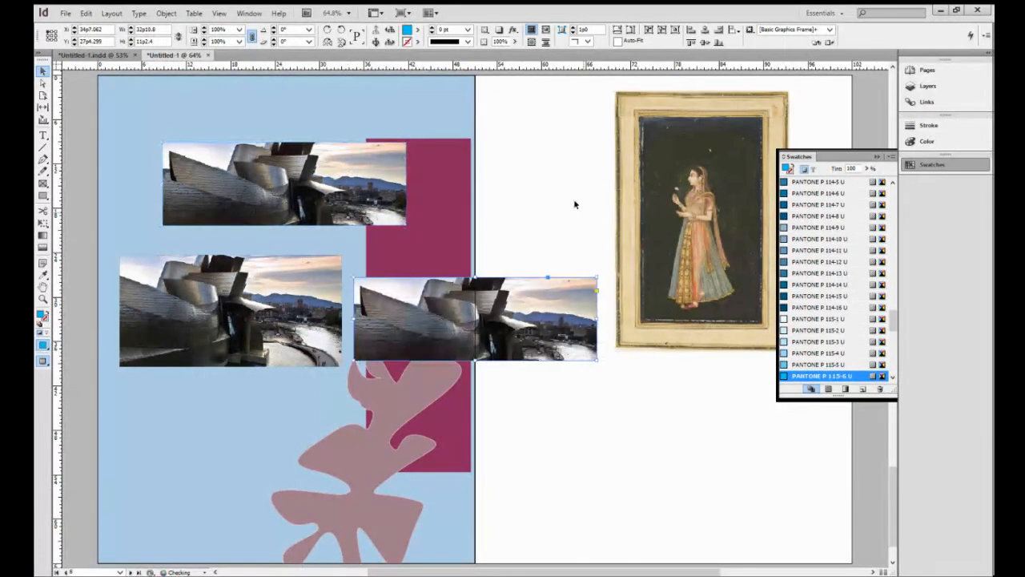
pyautogui.moveTo(439, 310); pyautogui.dragTo(248, 415)
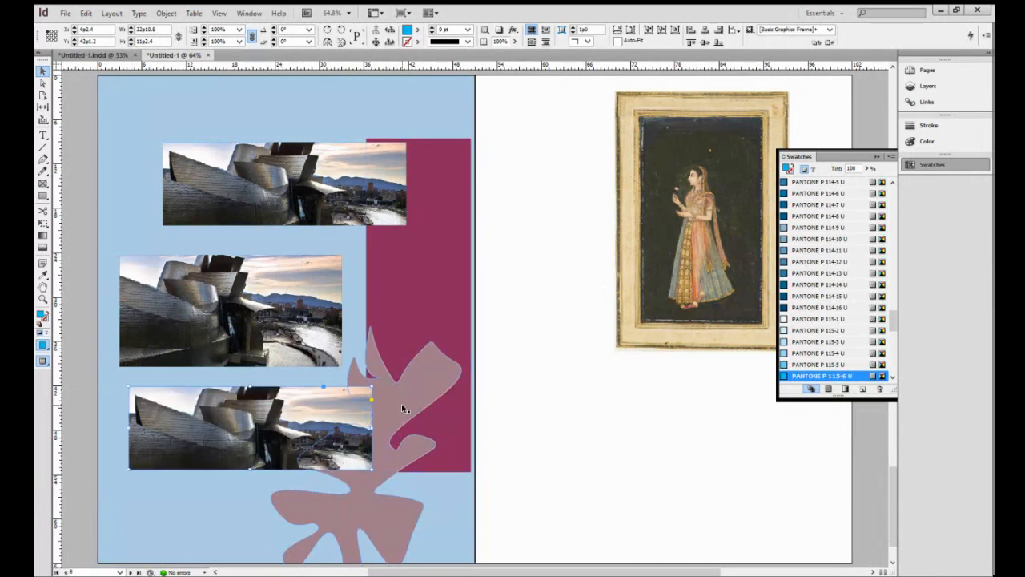
pyautogui.click(402, 404)
pyautogui.moveTo(420, 356); pyautogui.dragTo(419, 355)
# Fit the lowest building photo's frame to its content and move it to about X 4p6, Y 41p0.
pyautogui.click(276, 426)
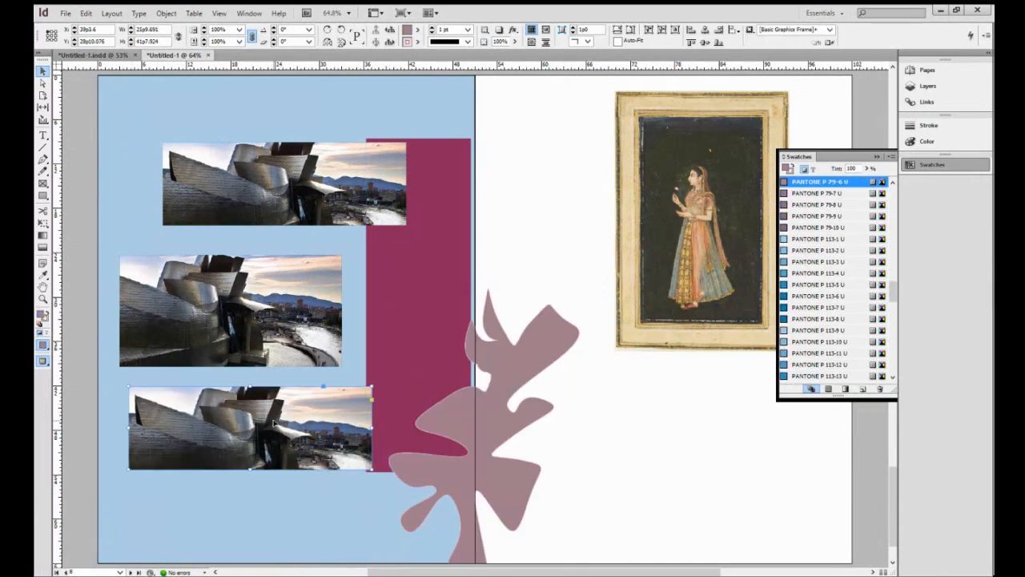
pyautogui.rightClick(336, 433)
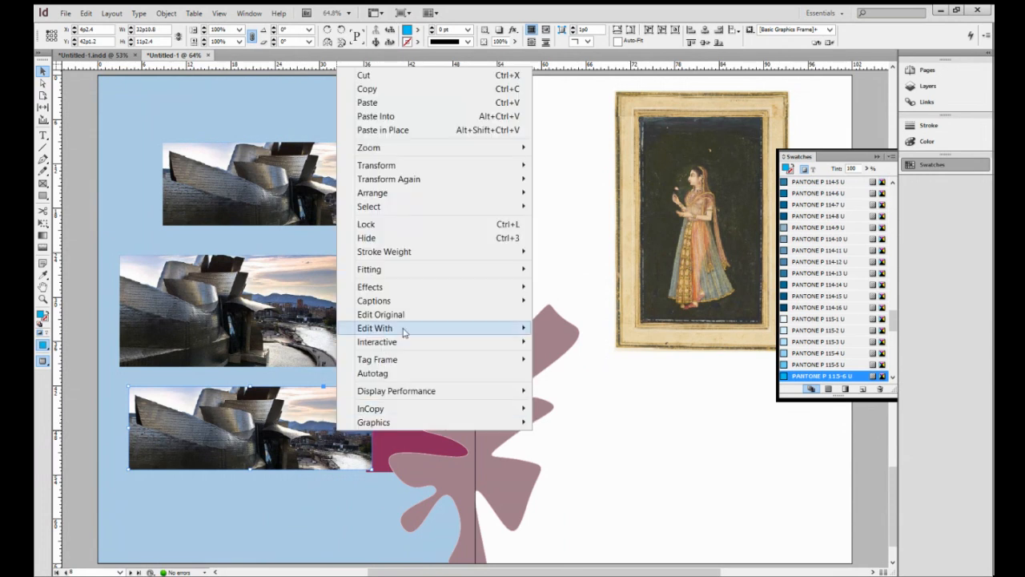
pyautogui.moveTo(425, 273)
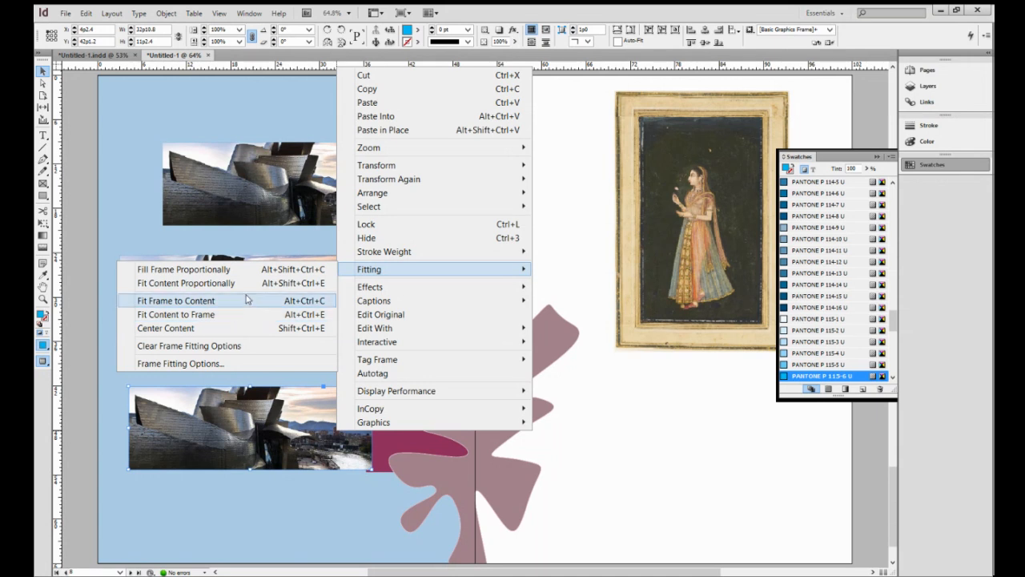
pyautogui.click(244, 302)
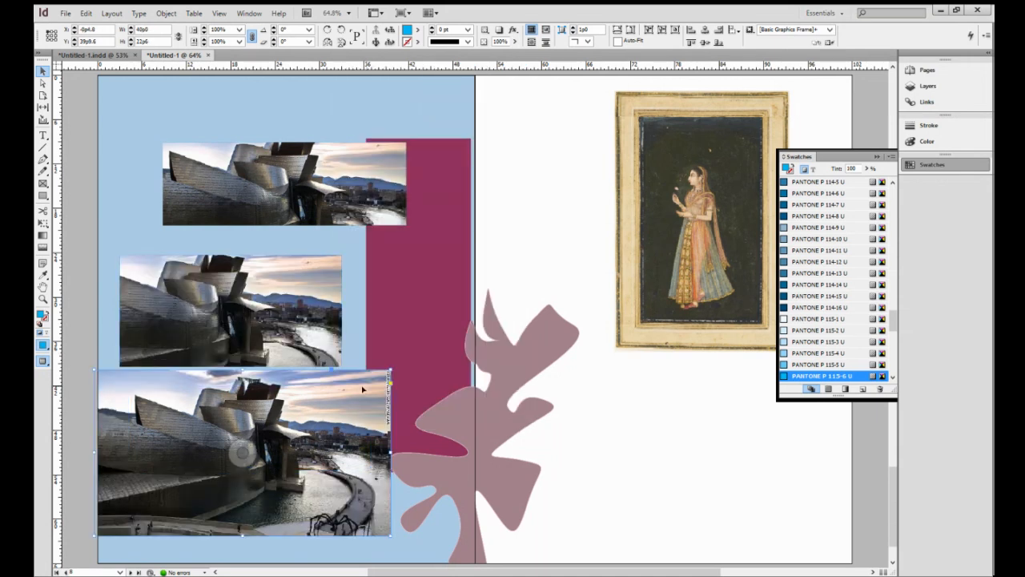
pyautogui.moveTo(363, 391); pyautogui.dragTo(364, 426)
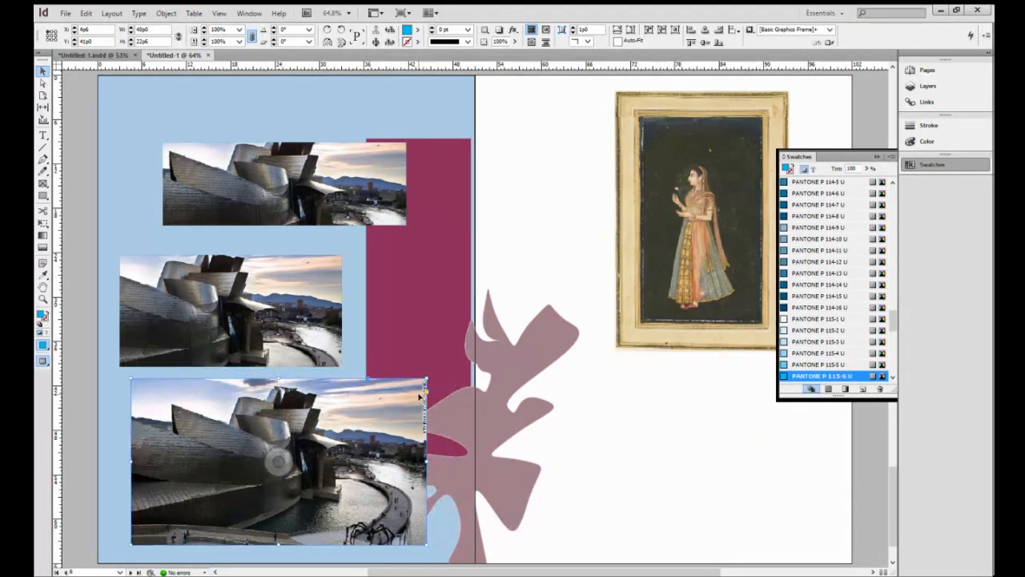
# Try narrowing the picture inside the lowest frame to about 28p6 wide, undo the scaling and deselect the picture.
pyautogui.moveTo(427, 378); pyautogui.dragTo(345, 440)
pyautogui.hotkey('ctrl', 'z')
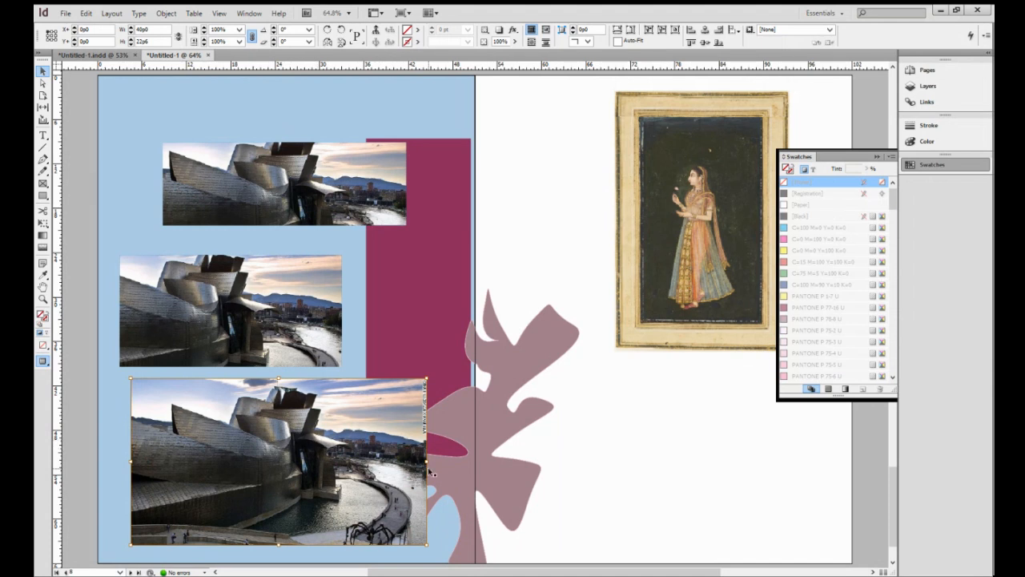
pyautogui.moveTo(425, 462); pyautogui.dragTo(342, 462)
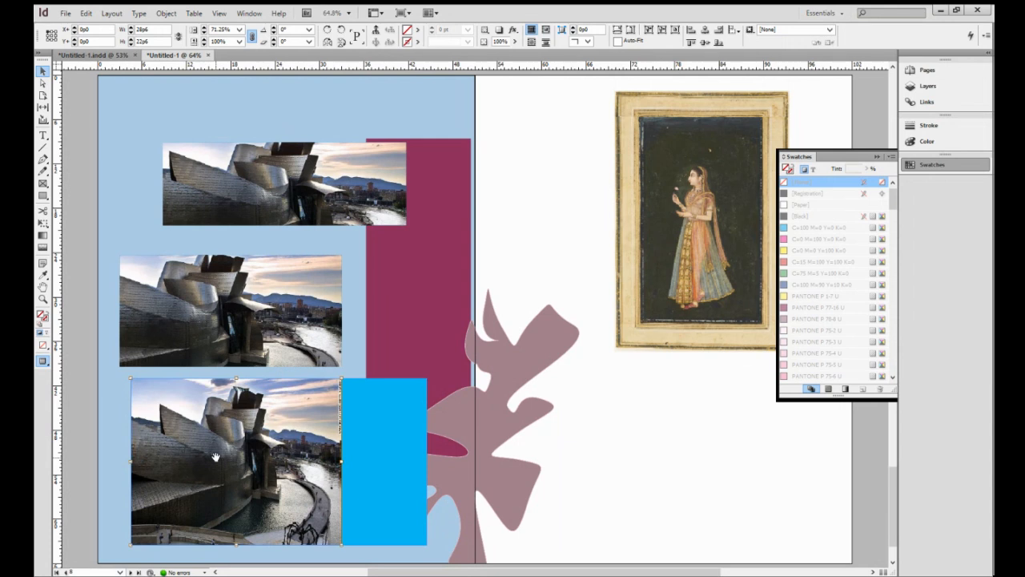
pyautogui.hotkey('ctrl', 'z')
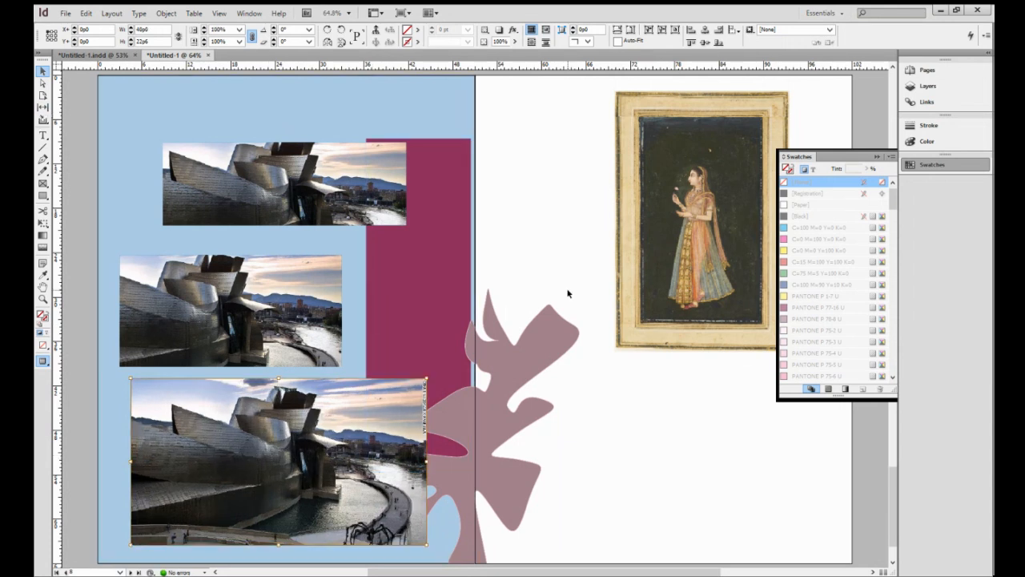
pyautogui.click(537, 252)
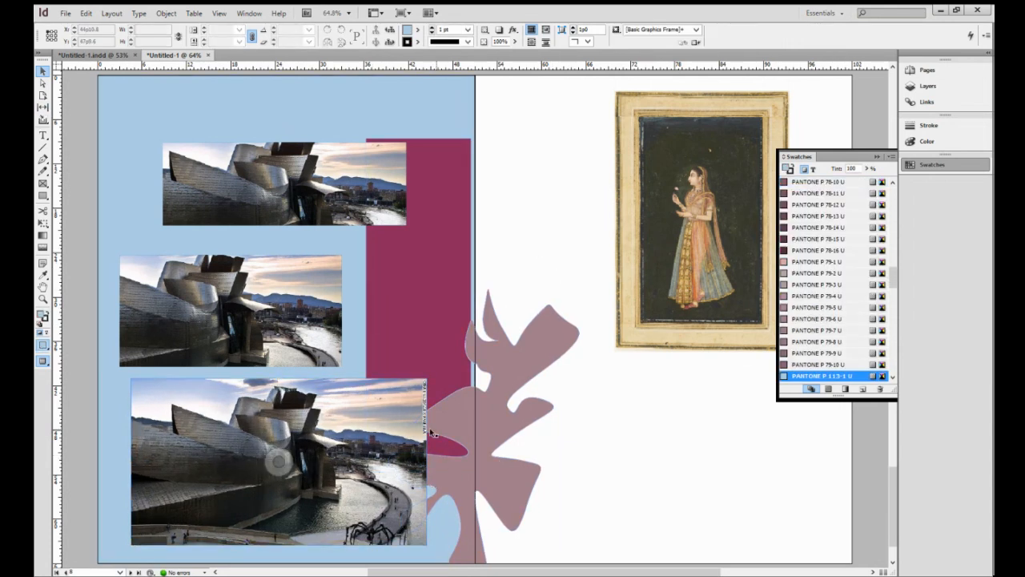
# Move the freeform shape onto the white right-hand page and crop the lowest photo's frame to about 31p0 by 12p7.
pyautogui.moveTo(458, 435); pyautogui.dragTo(580, 423)
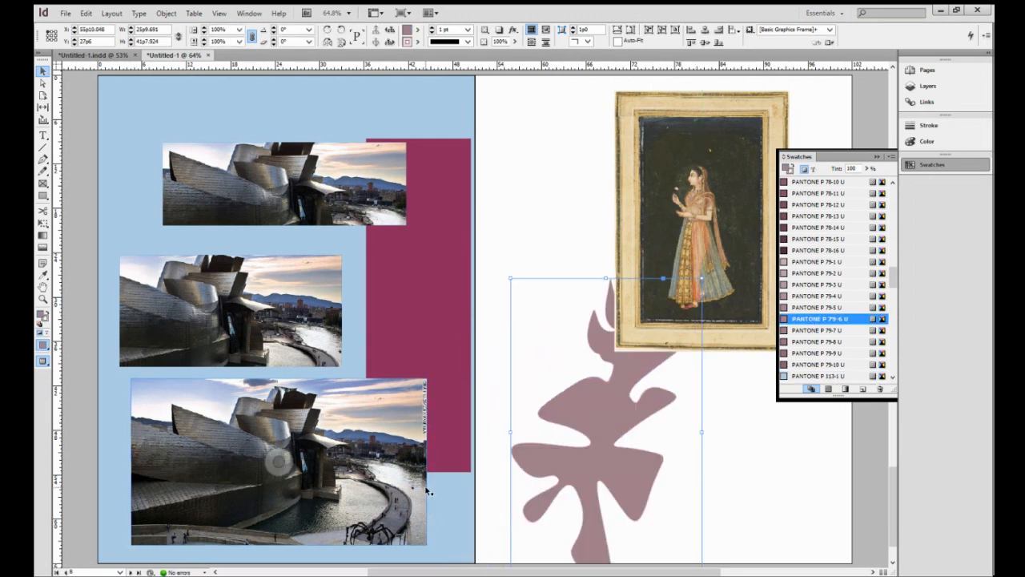
pyautogui.click(428, 463)
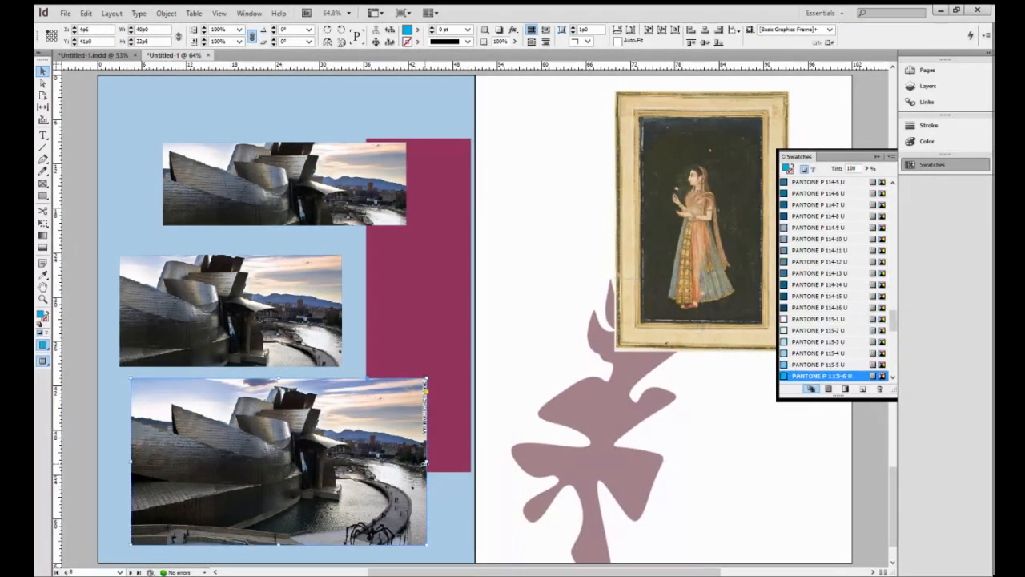
pyautogui.moveTo(426, 463); pyautogui.dragTo(407, 463)
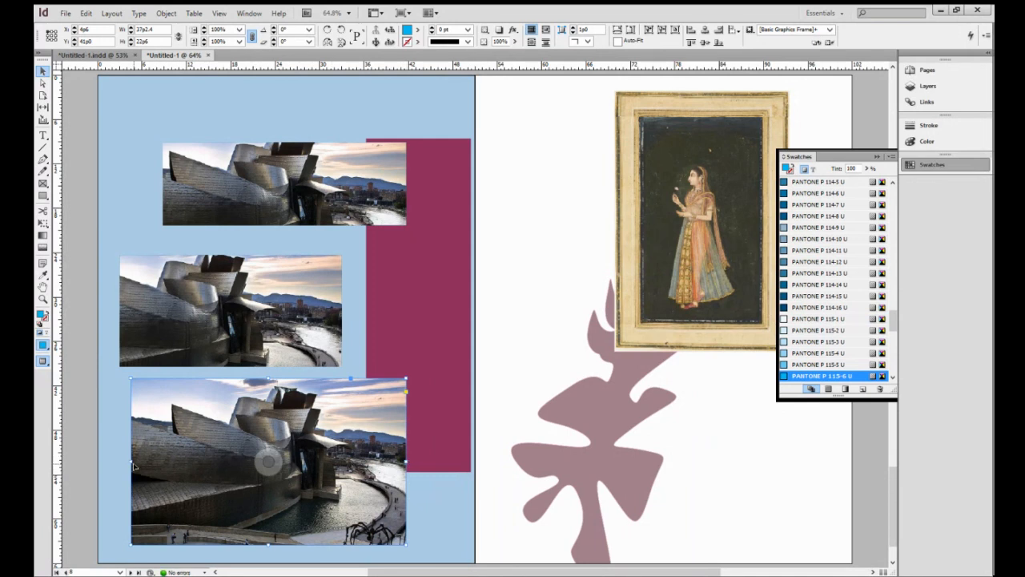
pyautogui.moveTo(132, 461); pyautogui.dragTo(177, 465)
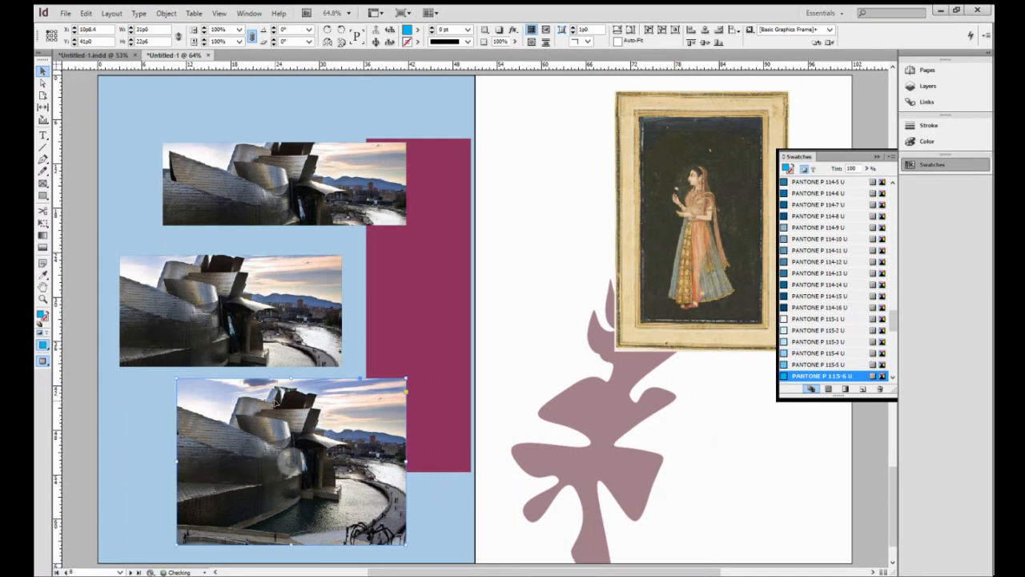
pyautogui.moveTo(292, 379); pyautogui.dragTo(292, 424)
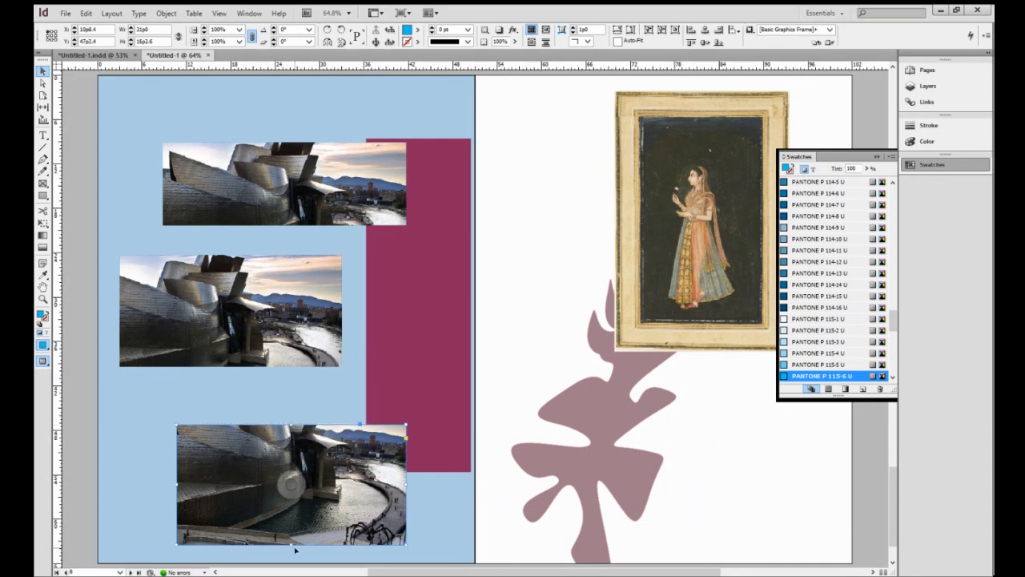
pyautogui.moveTo(291, 545); pyautogui.dragTo(302, 517)
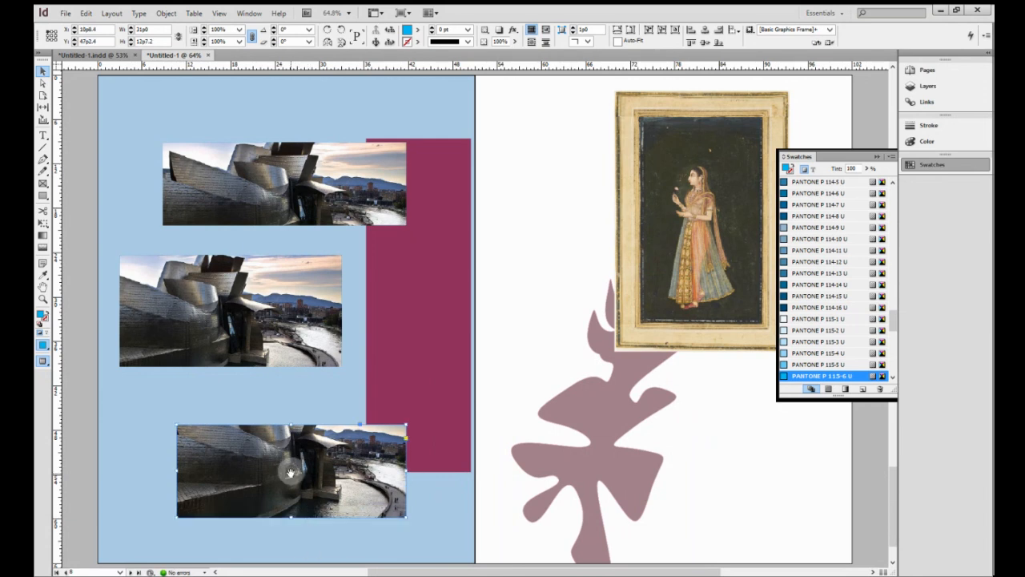
# Reposition the picture inside the lowest frame to about X -2p8, Y -1p1, so the building's roof is framed.
pyautogui.click(289, 472)
pyautogui.moveTo(246, 451)
pyautogui.mouseDown()
pyautogui.moveTo(263, 474)
pyautogui.moveTo(275, 467)
pyautogui.moveTo(235, 460)
pyautogui.mouseUp()
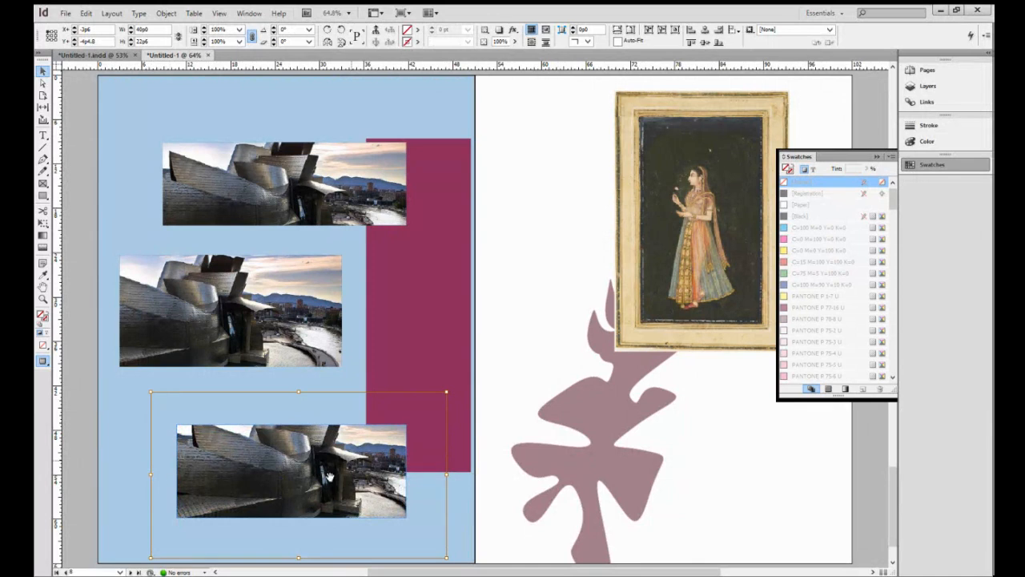
pyautogui.moveTo(246, 463); pyautogui.dragTo(239, 481)
pyautogui.click(101, 77)
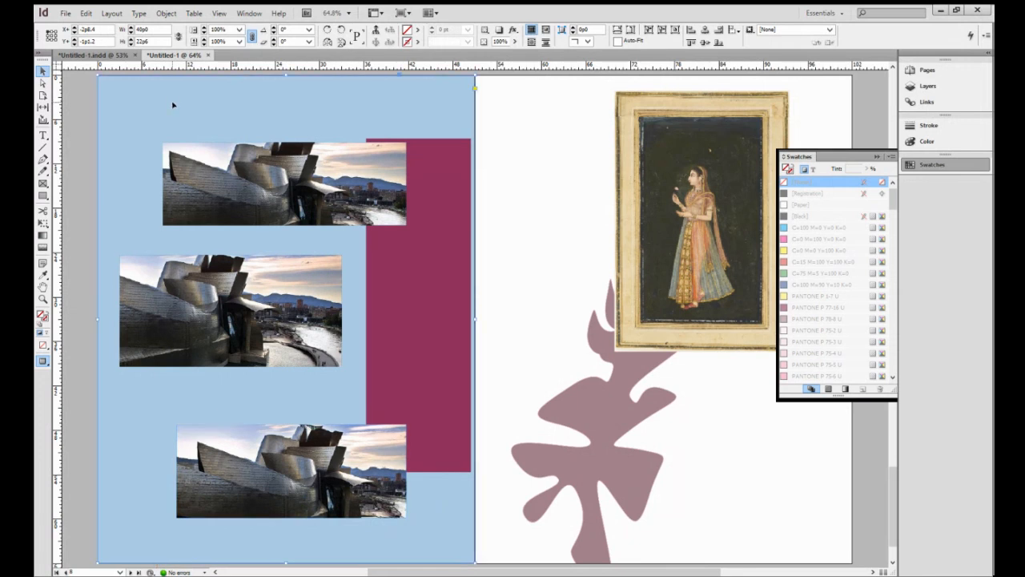
# Align the lower two photos near the blue page's outer edge and move the freeform shape to about X 32p6, Y 24p4.
pyautogui.moveTo(249, 433); pyautogui.dragTo(189, 400)
pyautogui.moveTo(274, 285); pyautogui.dragTo(271, 279)
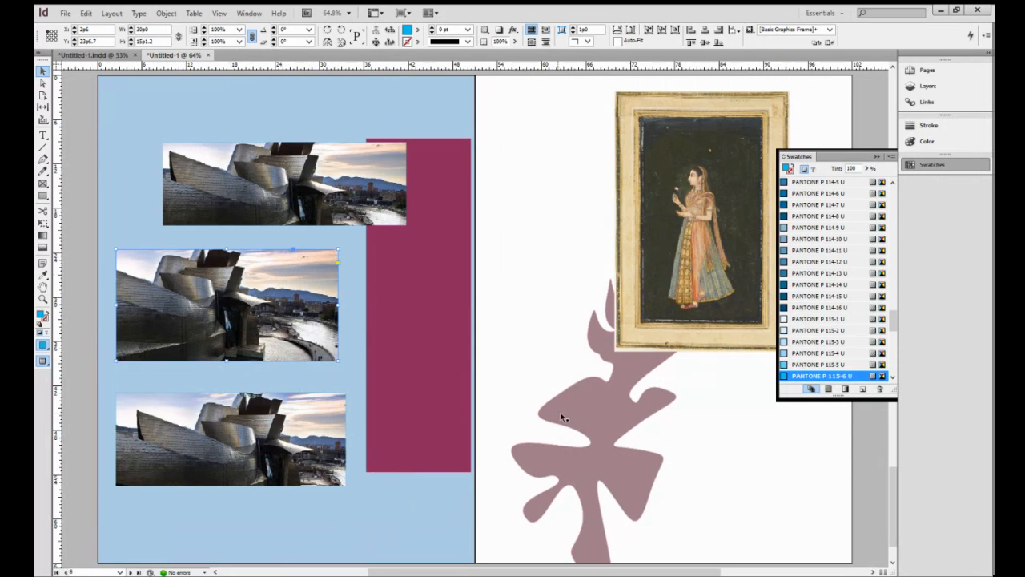
pyautogui.moveTo(579, 410); pyautogui.dragTo(403, 389)
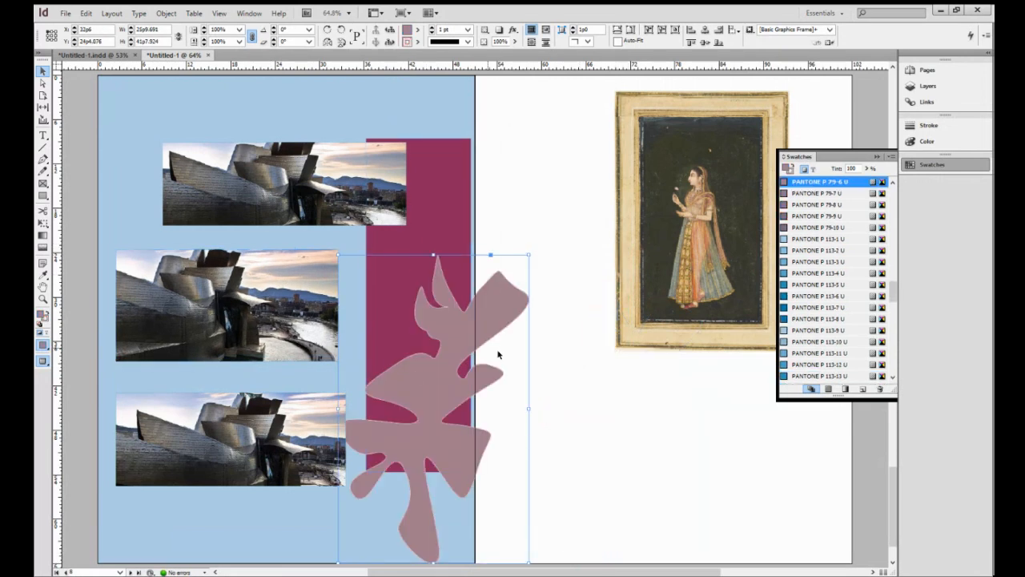
# Try shifting the picture inside the uppermost building frame and undo the shift.
pyautogui.moveTo(285, 187); pyautogui.dragTo(244, 147)
pyautogui.click(349, 106)
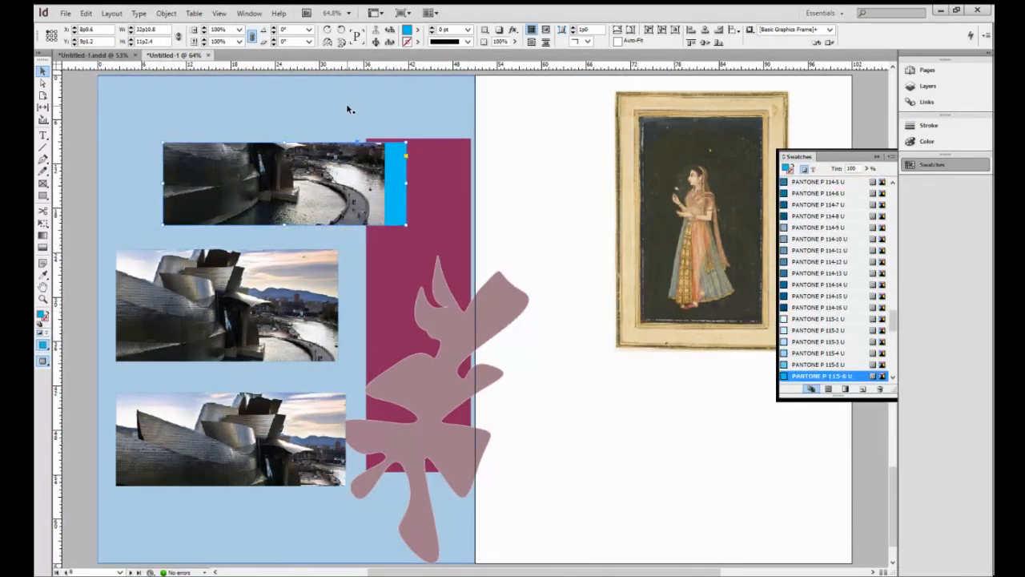
pyautogui.hotkey('ctrl', 'z')
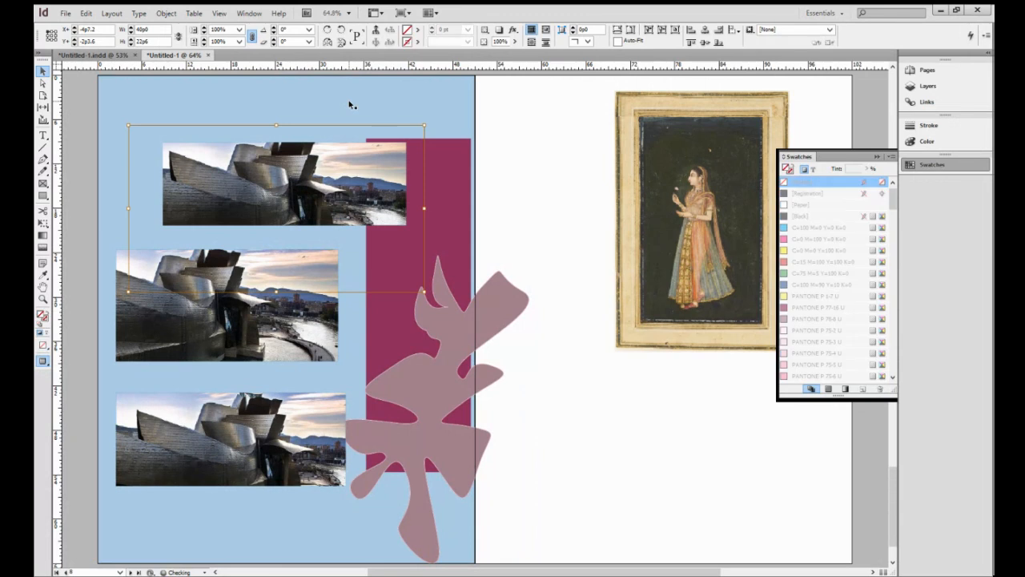
pyautogui.click(349, 104)
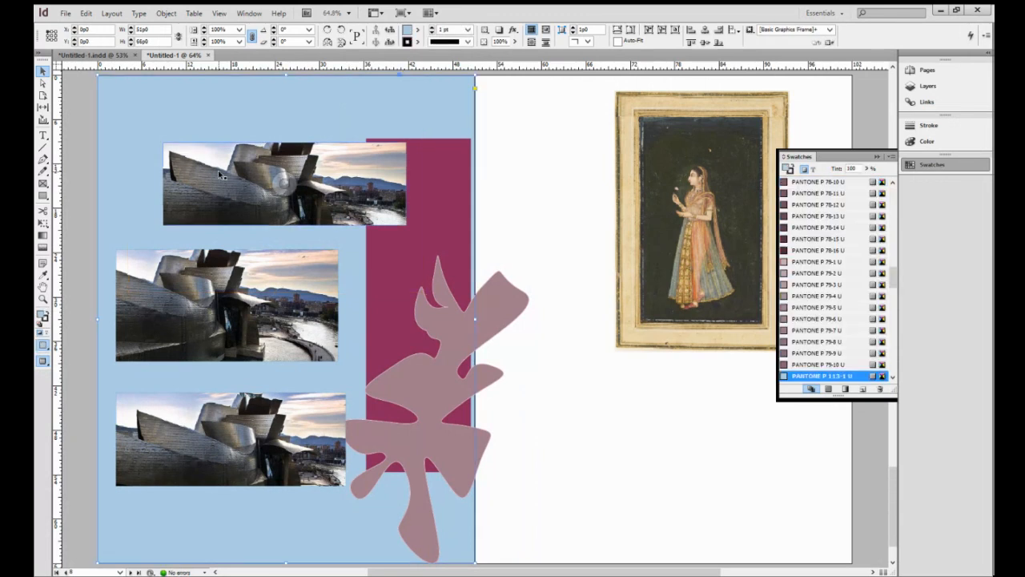
# Stack the three building photos directly beneath one another on the blue page, with the uppermost at about X 3p0, Y 1p6.
pyautogui.click(272, 184)
pyautogui.moveTo(193, 177); pyautogui.dragTo(148, 119)
pyautogui.click(422, 98)
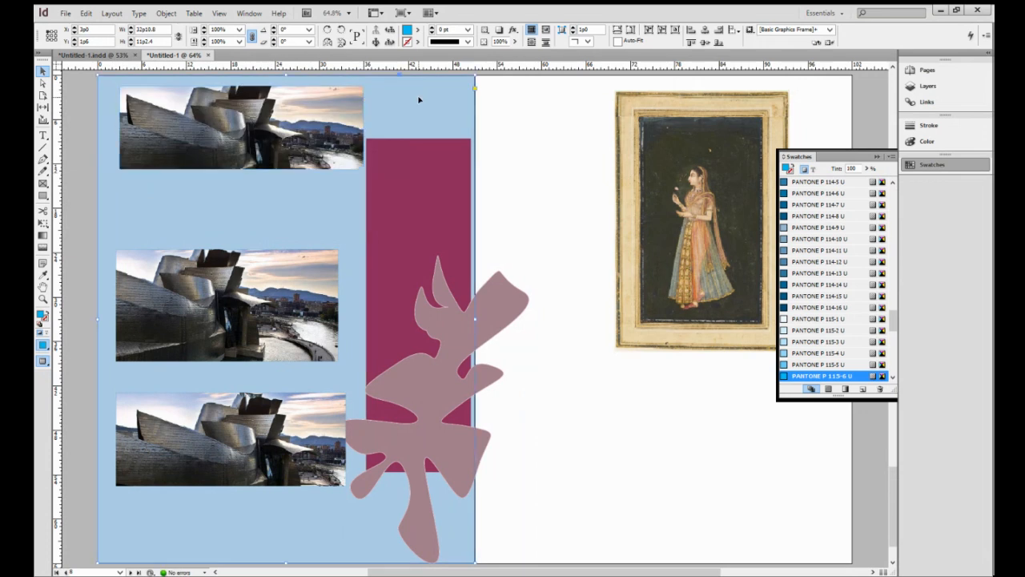
pyautogui.click(143, 276)
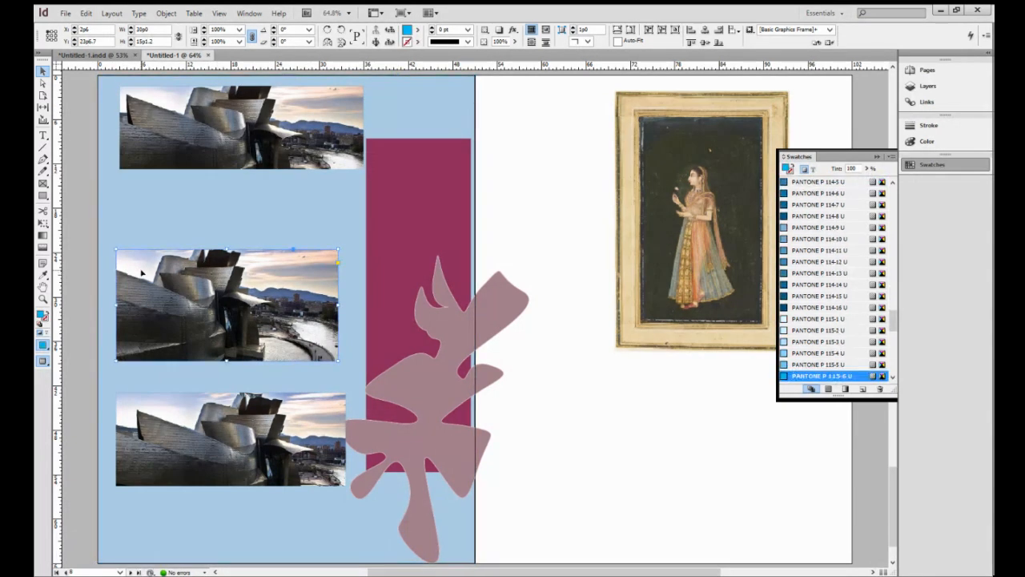
pyautogui.moveTo(143, 274); pyautogui.dragTo(143, 195)
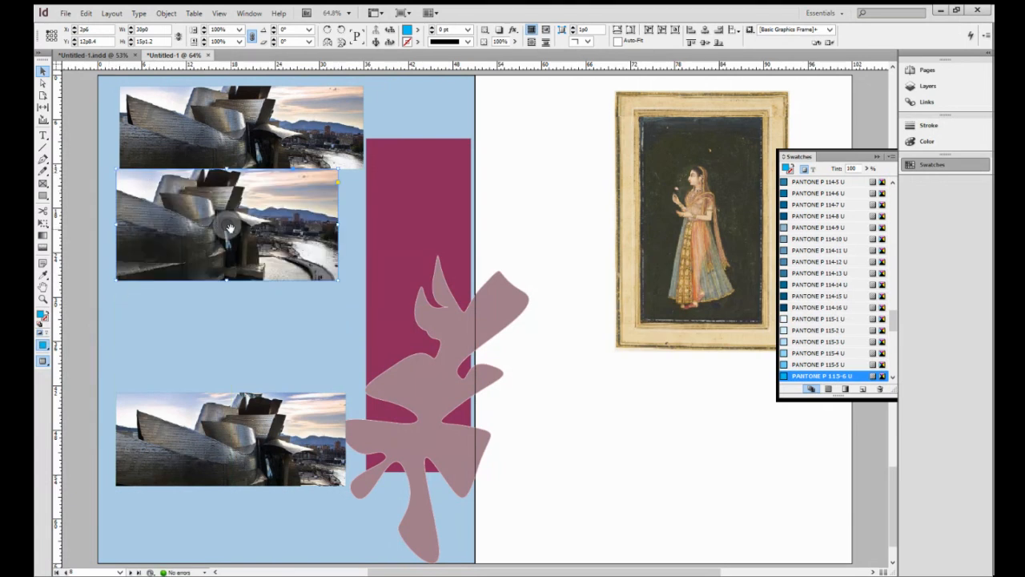
pyautogui.click(176, 426)
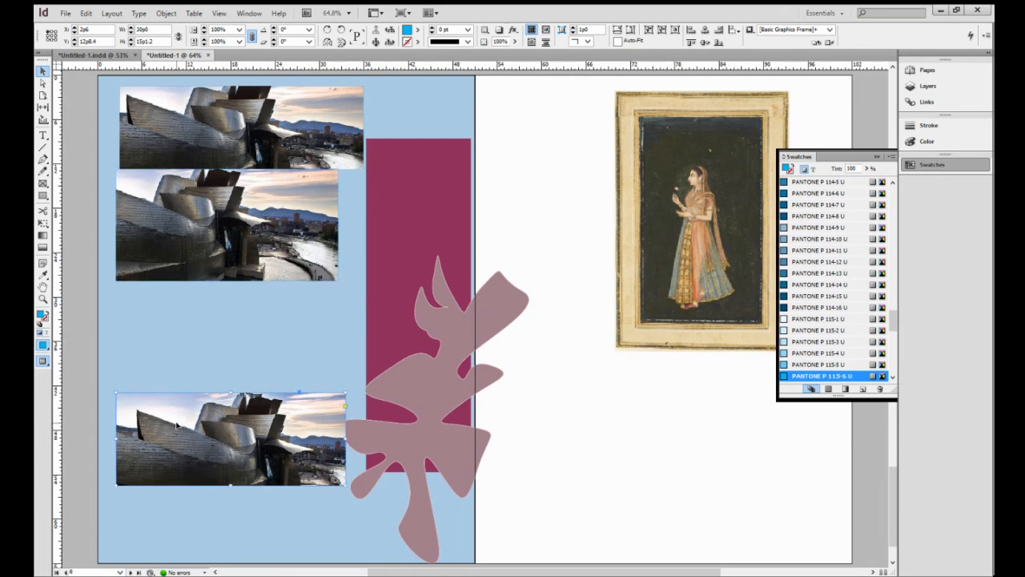
pyautogui.moveTo(167, 415); pyautogui.dragTo(156, 304)
# Move the freeform shape over the stacked photos to about X 21p6, Y 20p10, and bring it to the front.
pyautogui.moveTo(423, 377); pyautogui.dragTo(343, 355)
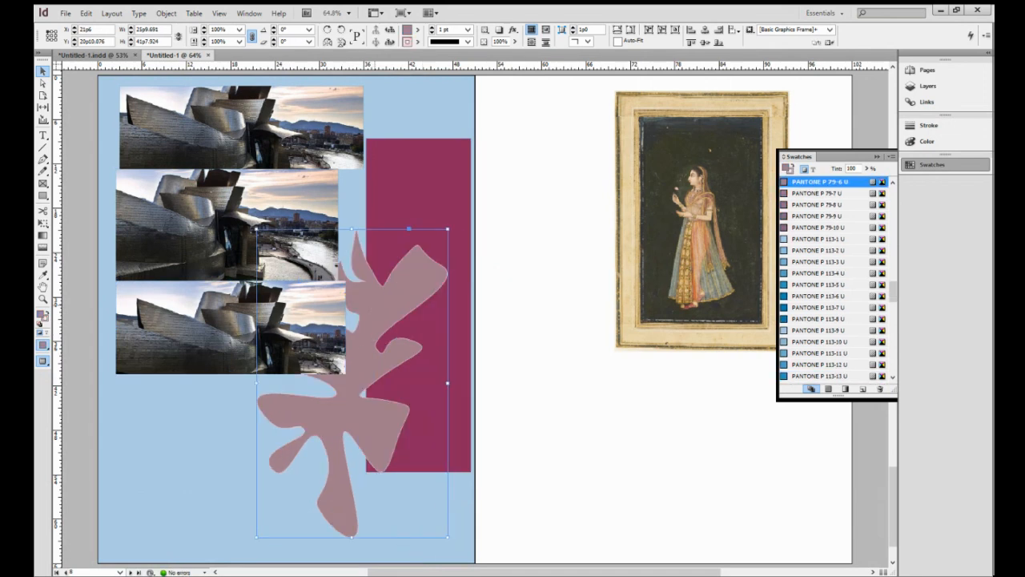
pyautogui.hscroll(2, 263, 282)
pyautogui.rightClick(303, 293)
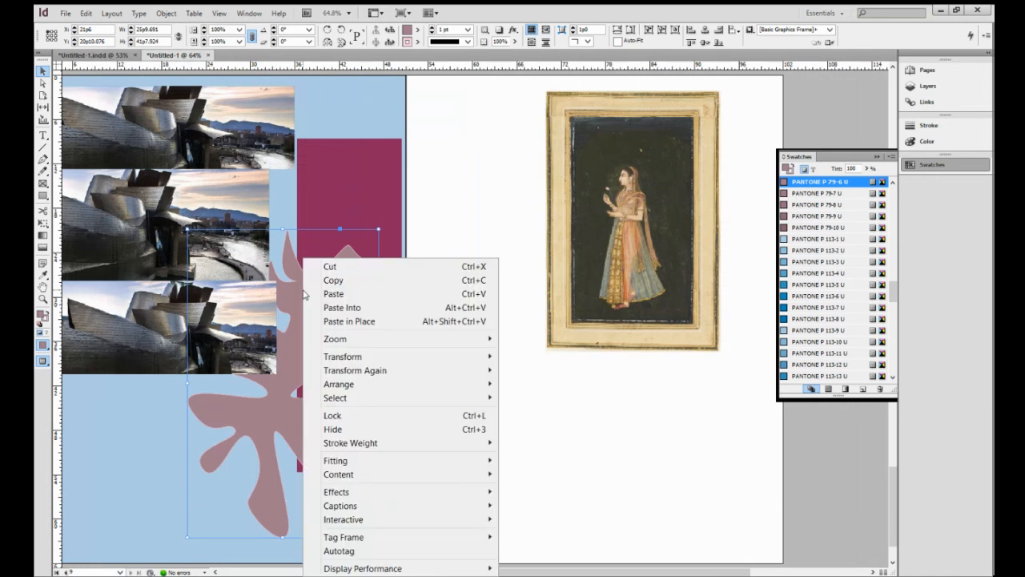
pyautogui.moveTo(340, 384)
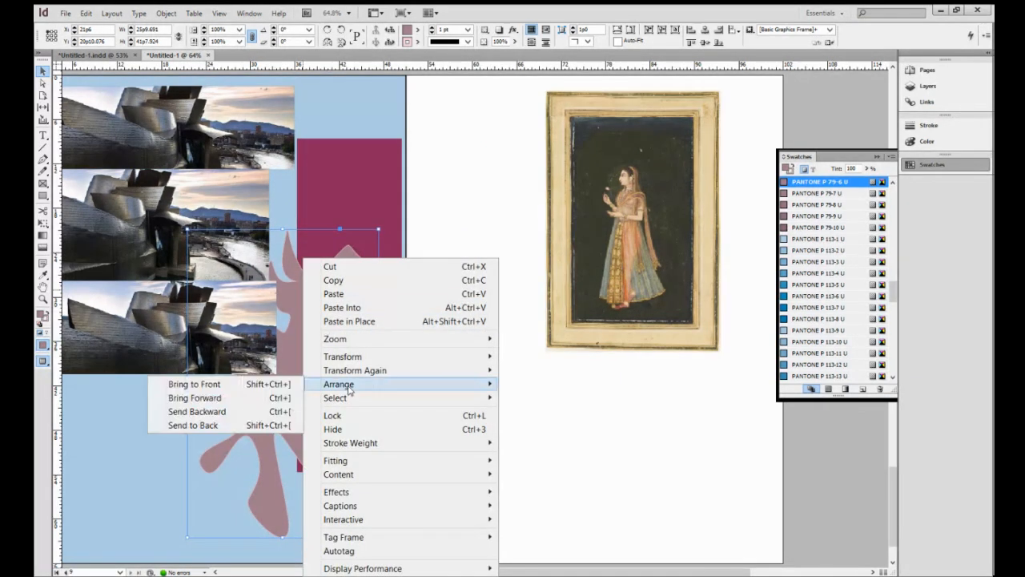
pyautogui.click(264, 388)
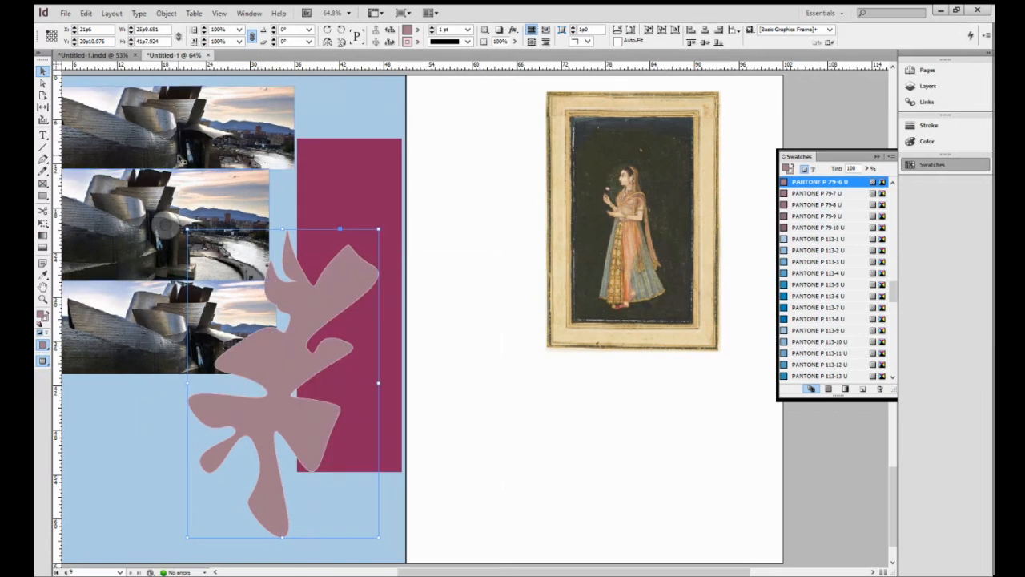
# Shift the freeform shape further over the stacked photos, to about X 13p8, Y 13p3.
pyautogui.moveTo(289, 346); pyautogui.dragTo(226, 293)
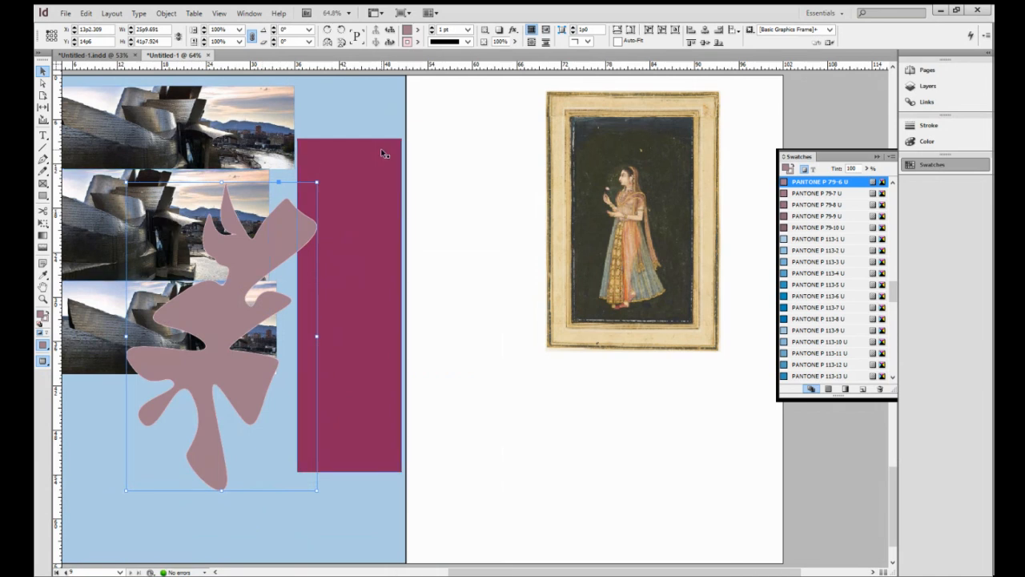
pyautogui.hscroll(3, 382, 153)
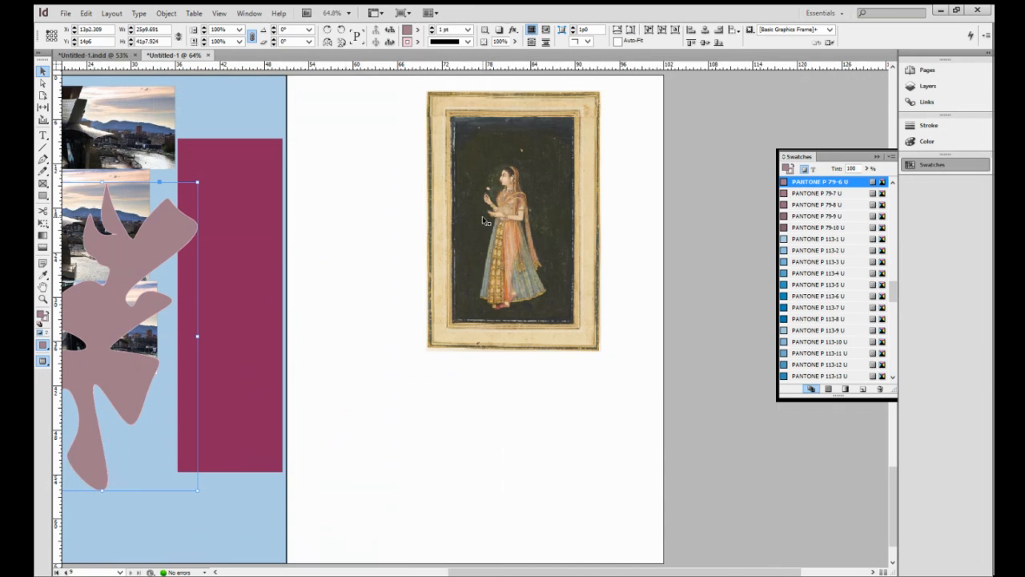
pyautogui.click(371, 243)
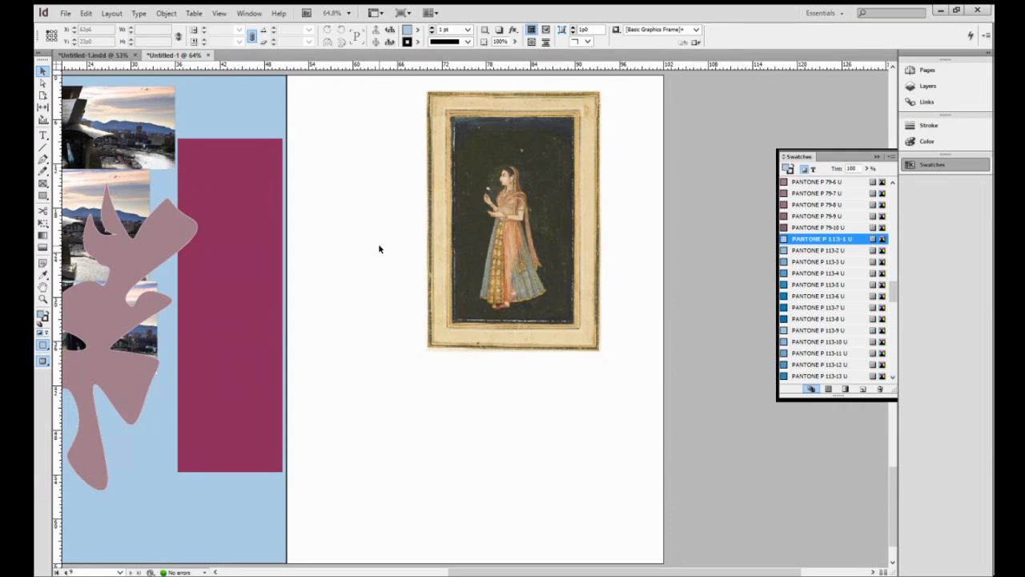
pyautogui.moveTo(379, 244)
pyautogui.mouseDown()
pyautogui.moveTo(686, 249)
pyautogui.moveTo(377, 245)
pyautogui.moveTo(540, 222)
pyautogui.moveTo(726, 245)
pyautogui.mouseUp()
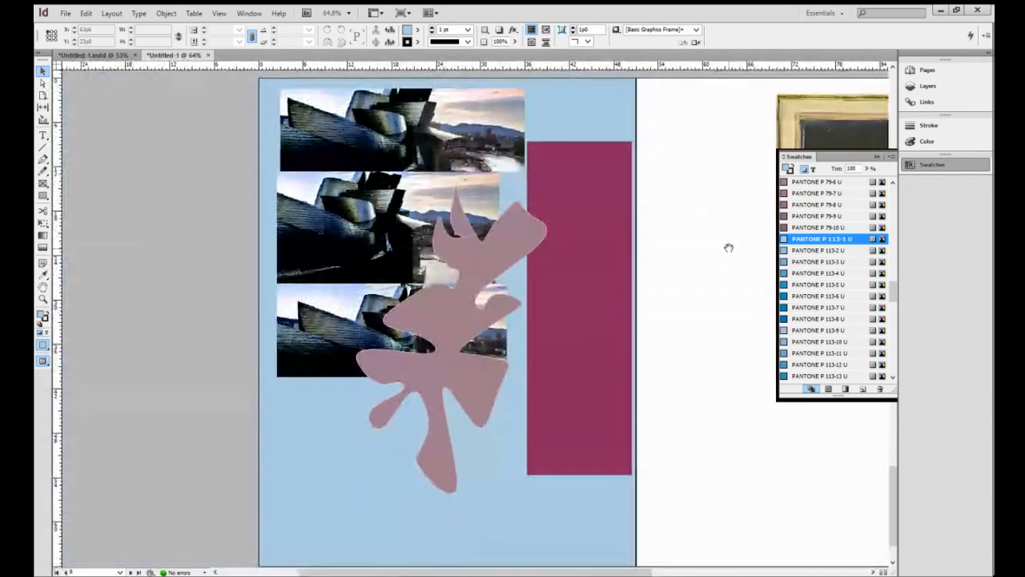
pyautogui.click(42, 72)
pyautogui.click(464, 310)
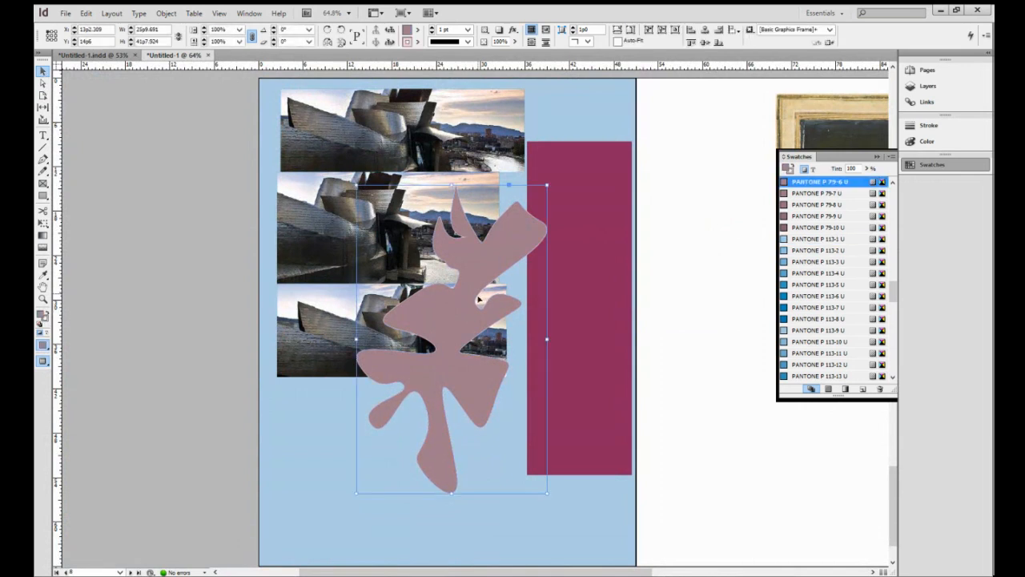
pyautogui.moveTo(505, 253); pyautogui.dragTo(508, 243)
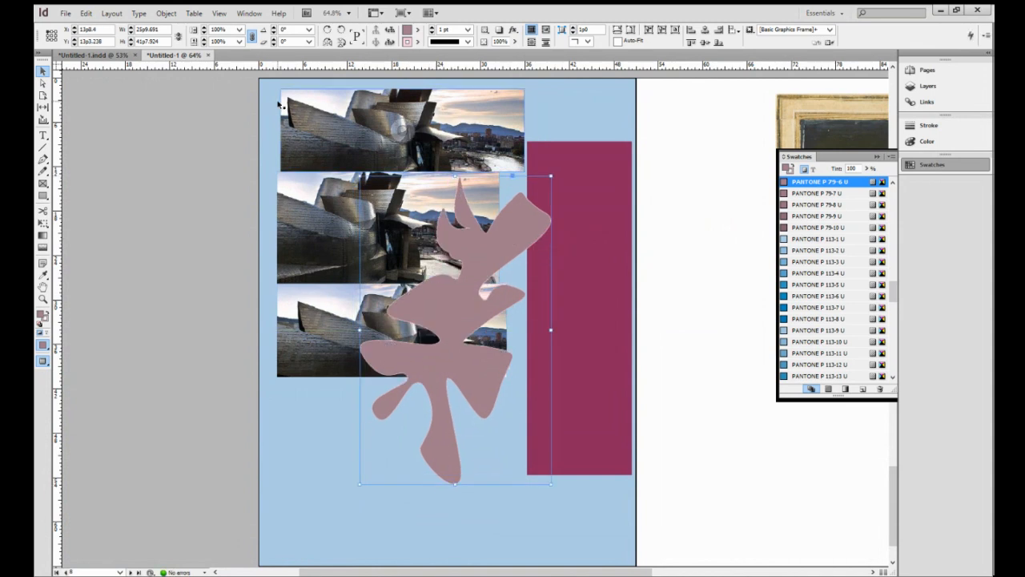
# Place picture 6 from the Pictures folder inside the freeform shape and fit the content proportionally.
pyautogui.click(65, 13)
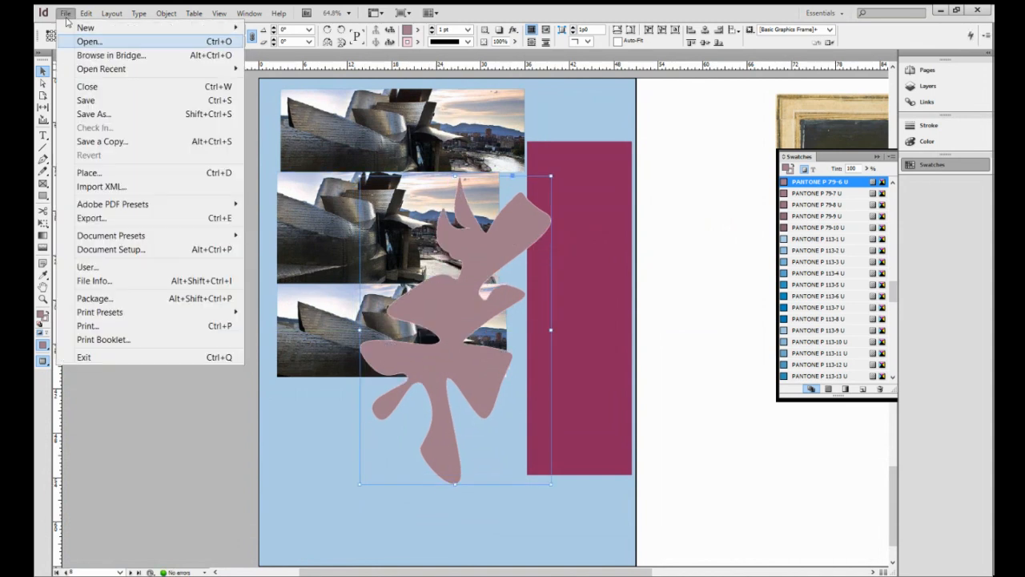
pyautogui.click(88, 174)
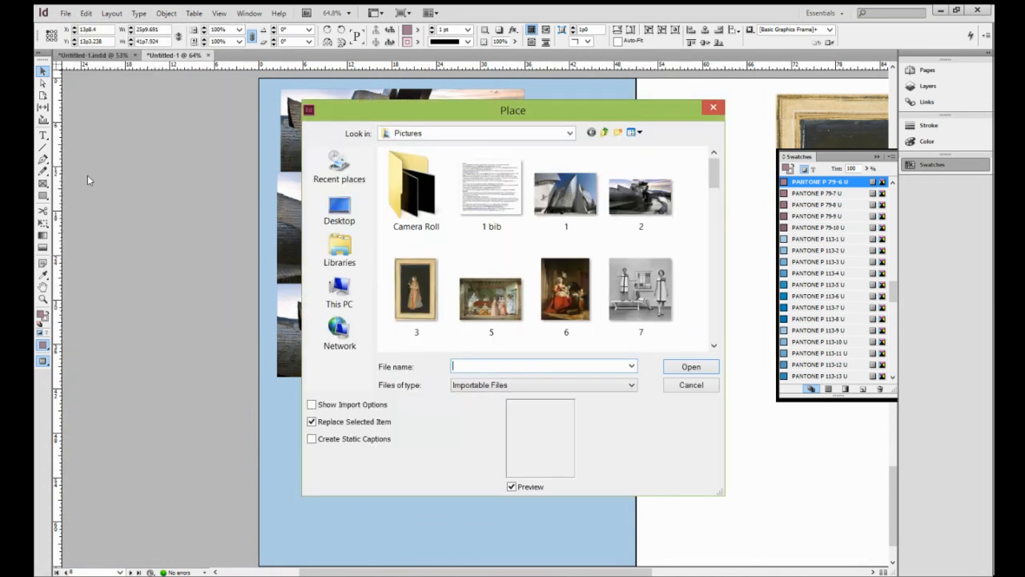
pyautogui.click(566, 295)
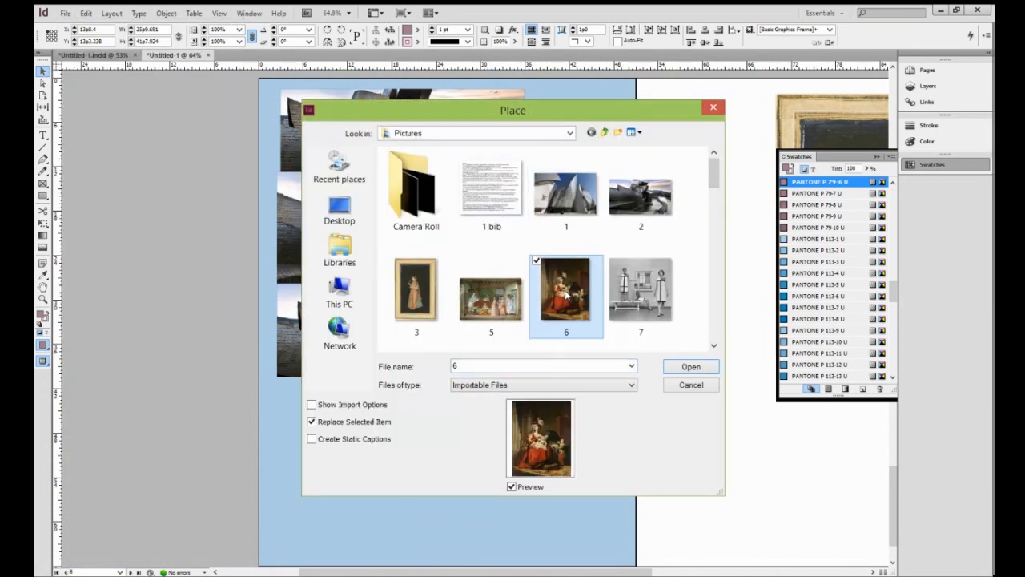
pyautogui.click(693, 368)
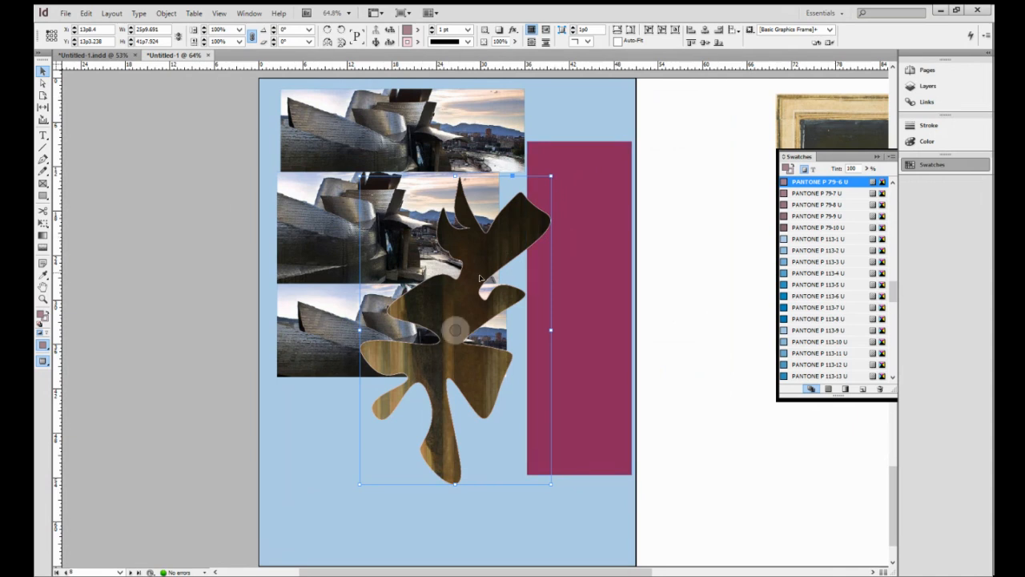
pyautogui.click(166, 13)
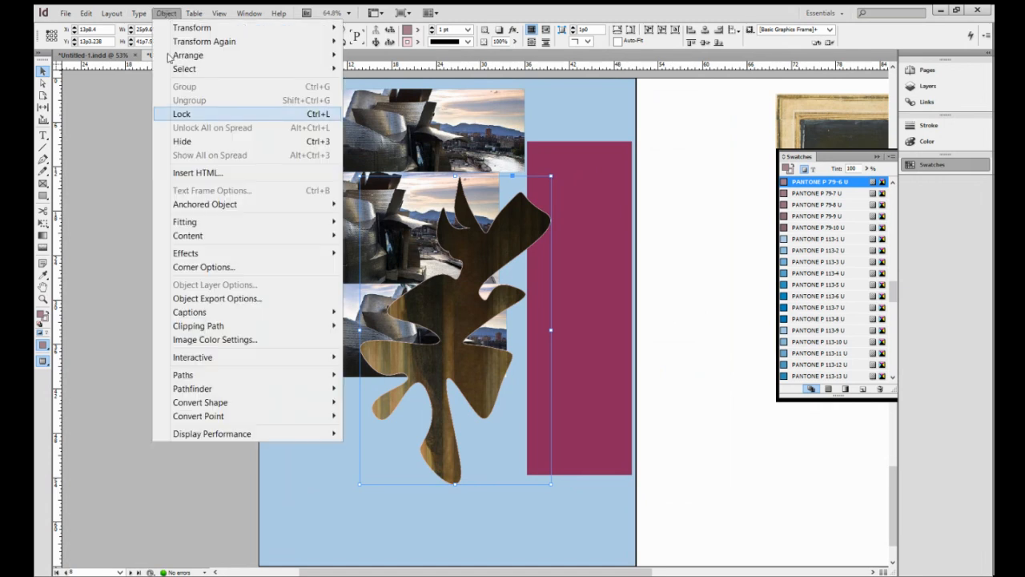
pyautogui.moveTo(193, 225)
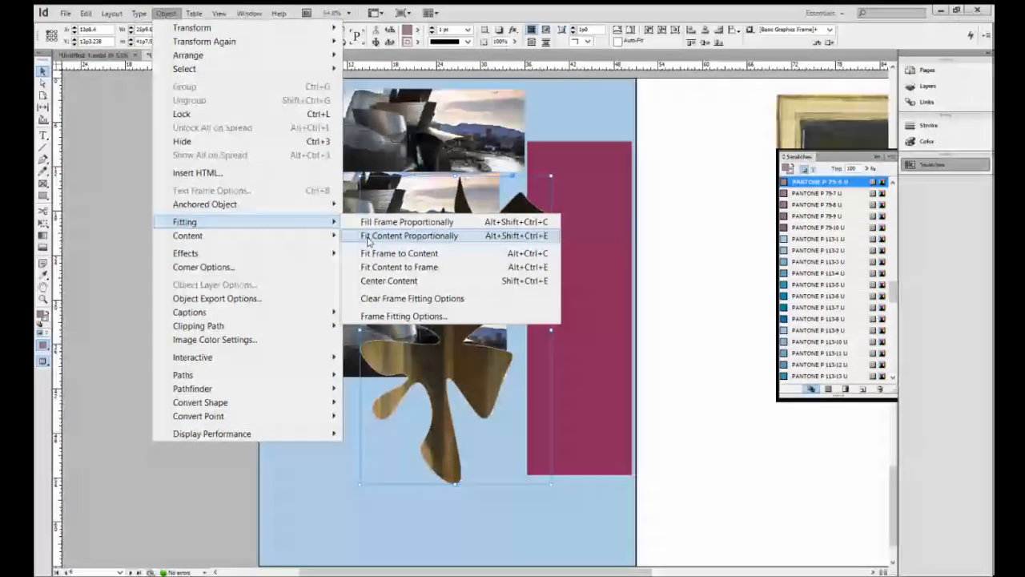
pyautogui.click(367, 236)
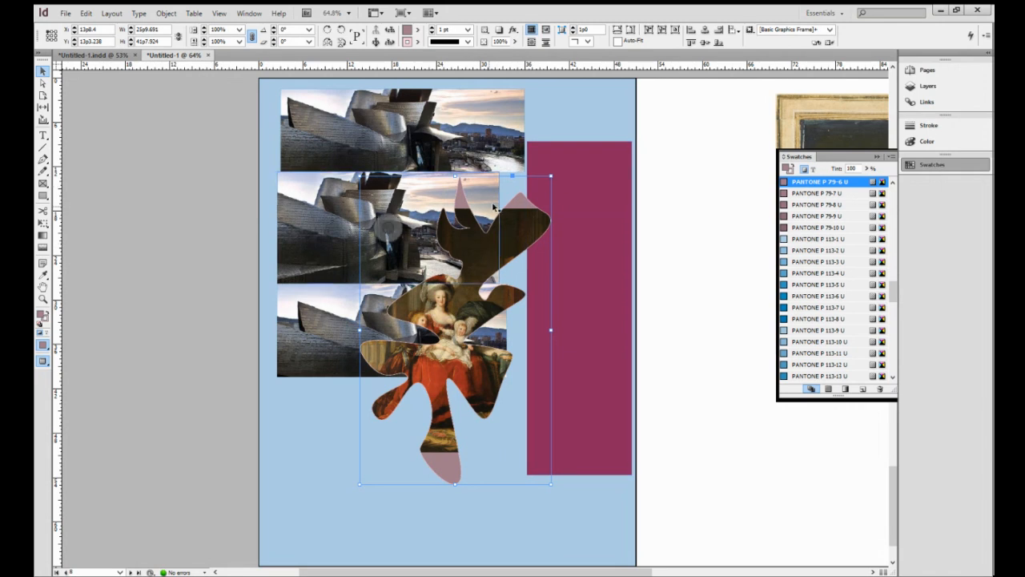
# Enlarge the picture inside the freeform shape to about 62.7% and reposition it to about X -1p1, Y -8p7, framing the figures.
pyautogui.click(455, 332)
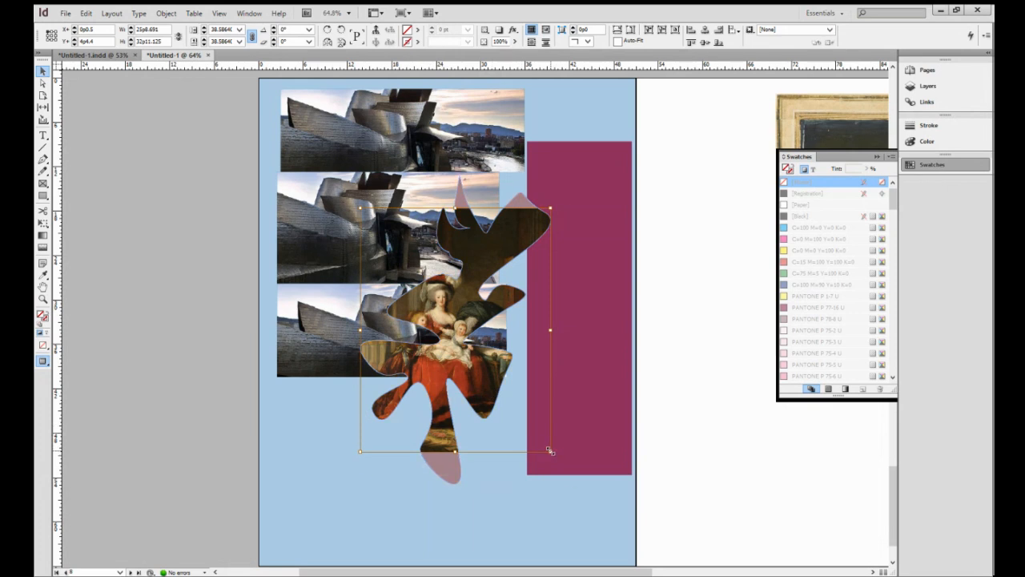
pyautogui.moveTo(550, 451); pyautogui.dragTo(620, 541)
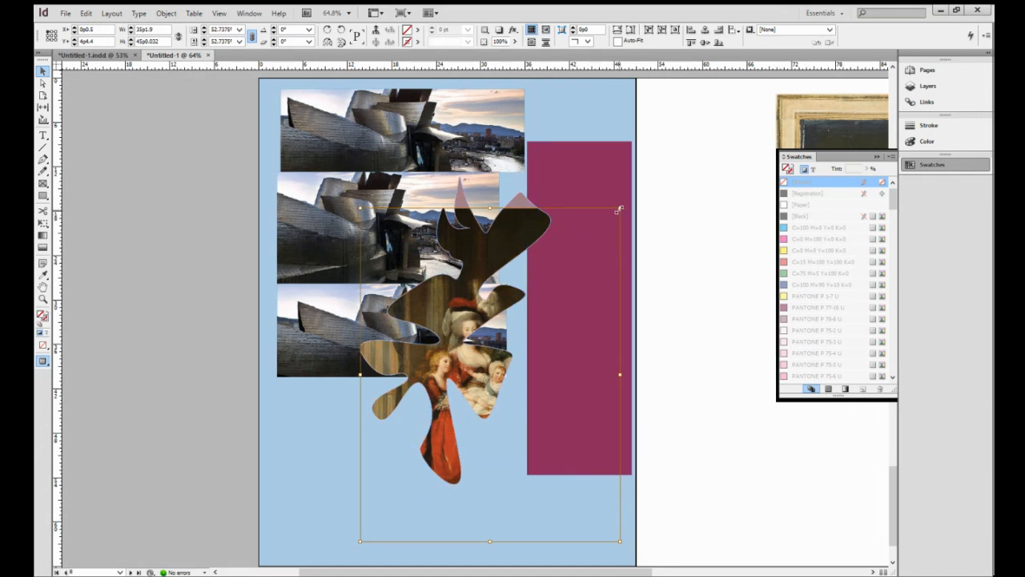
pyautogui.moveTo(620, 208); pyautogui.dragTo(662, 148)
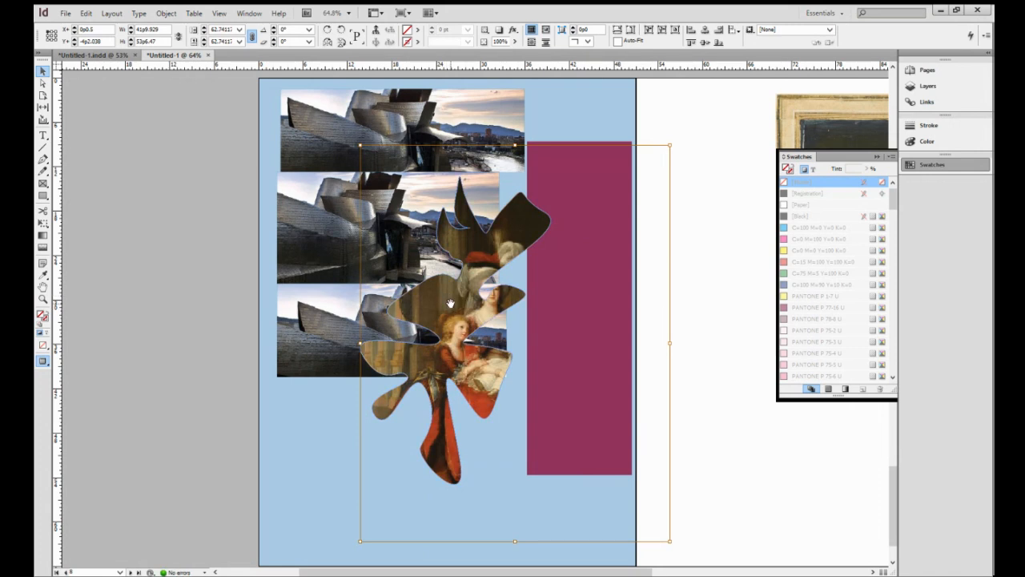
pyautogui.moveTo(451, 306); pyautogui.dragTo(479, 257)
pyautogui.rightClick(480, 259)
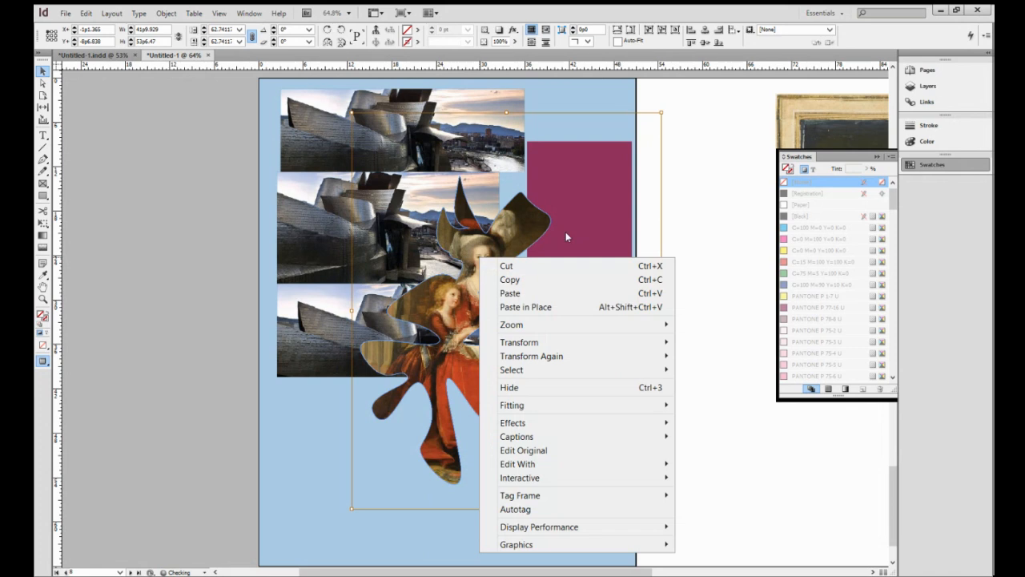
pyautogui.click(686, 184)
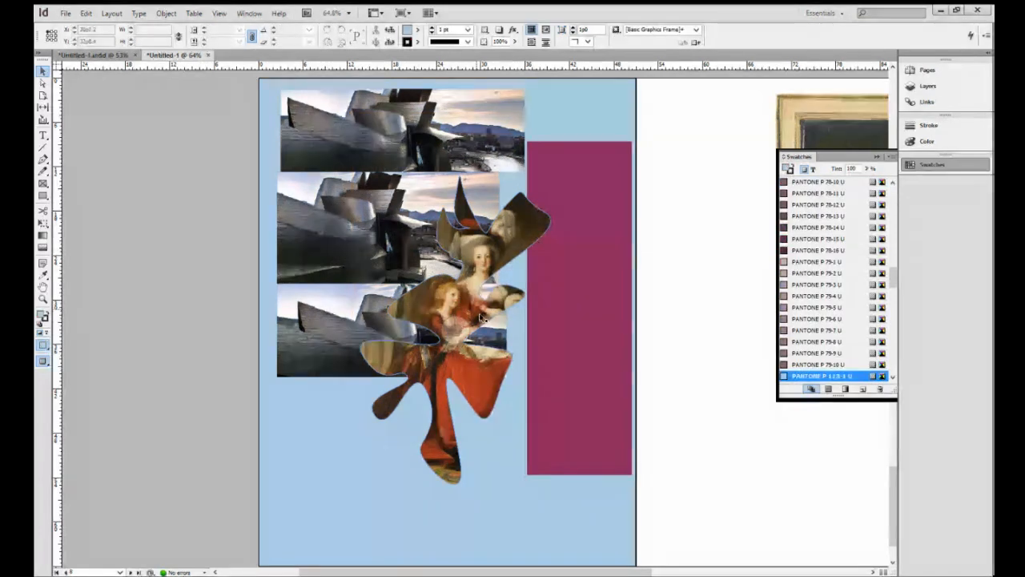
# Move the picture-filled freeform shape higher over the building photos, to about X 8p7, Y 9p6.
pyautogui.moveTo(490, 256); pyautogui.dragTo(494, 257)
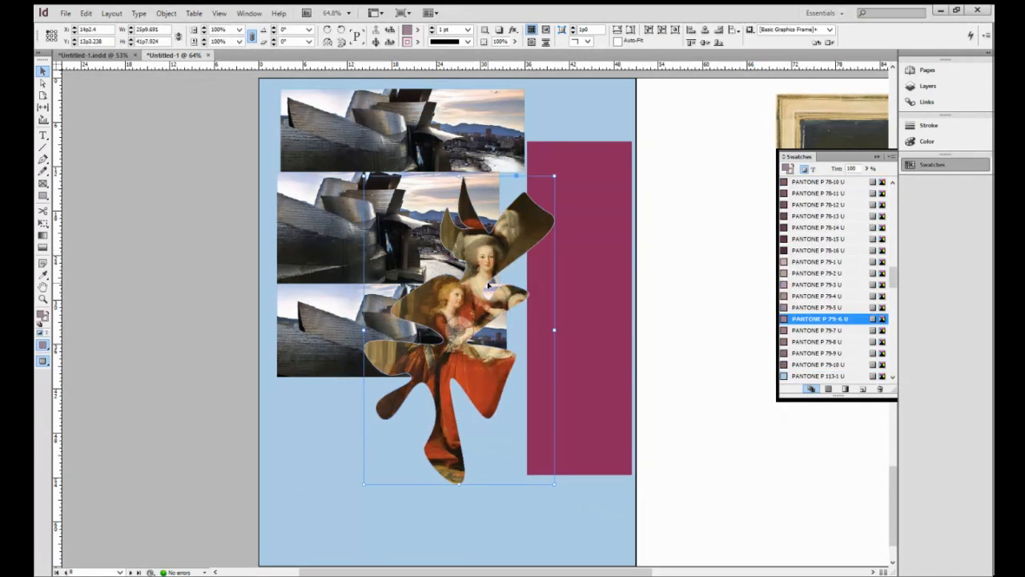
pyautogui.click(670, 197)
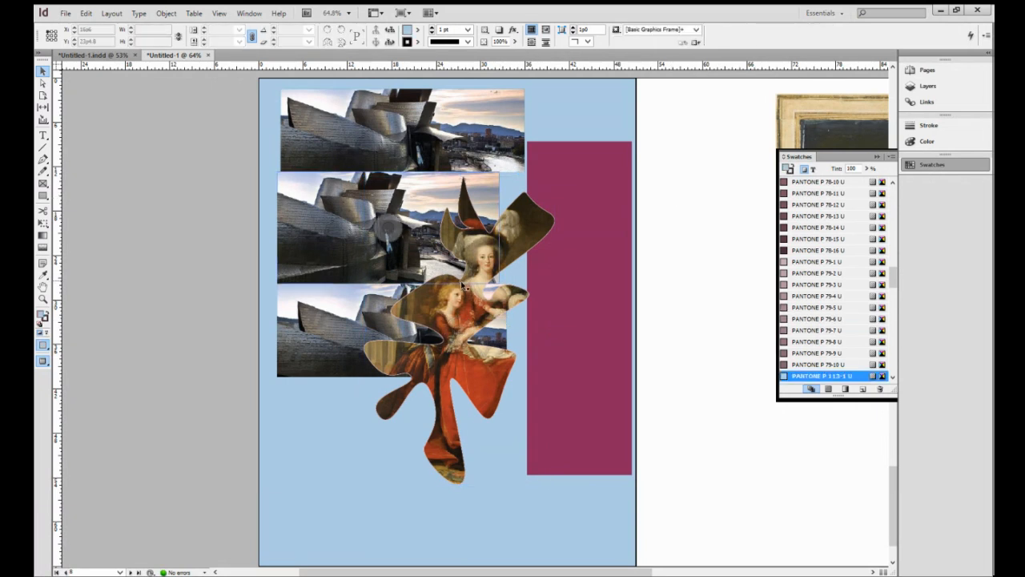
pyautogui.moveTo(537, 223); pyautogui.dragTo(519, 234)
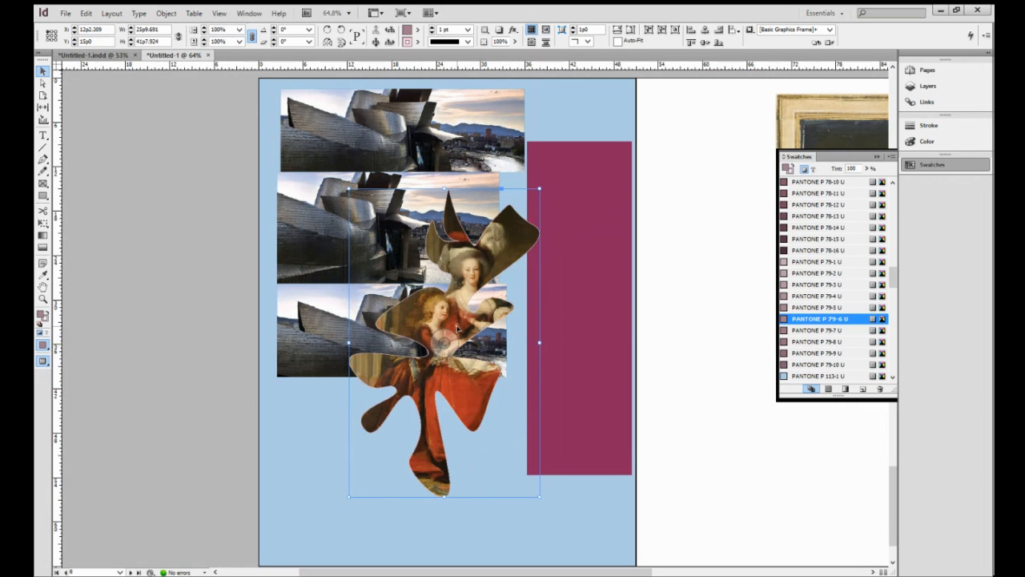
pyautogui.click(687, 210)
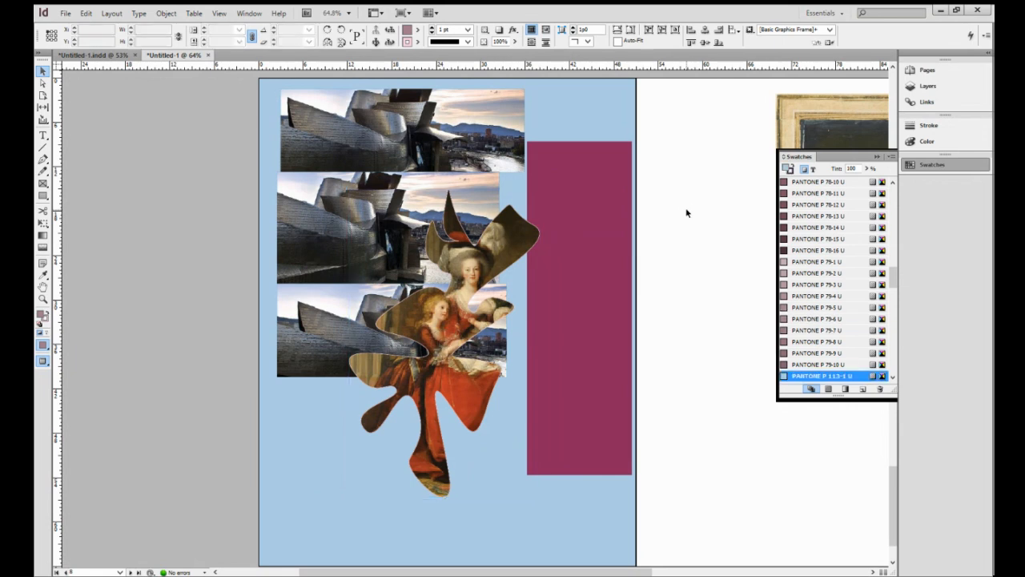
pyautogui.click(496, 253)
pyautogui.doubleClick(473, 216)
pyautogui.hotkey('ctrl', 'shift', 'e')
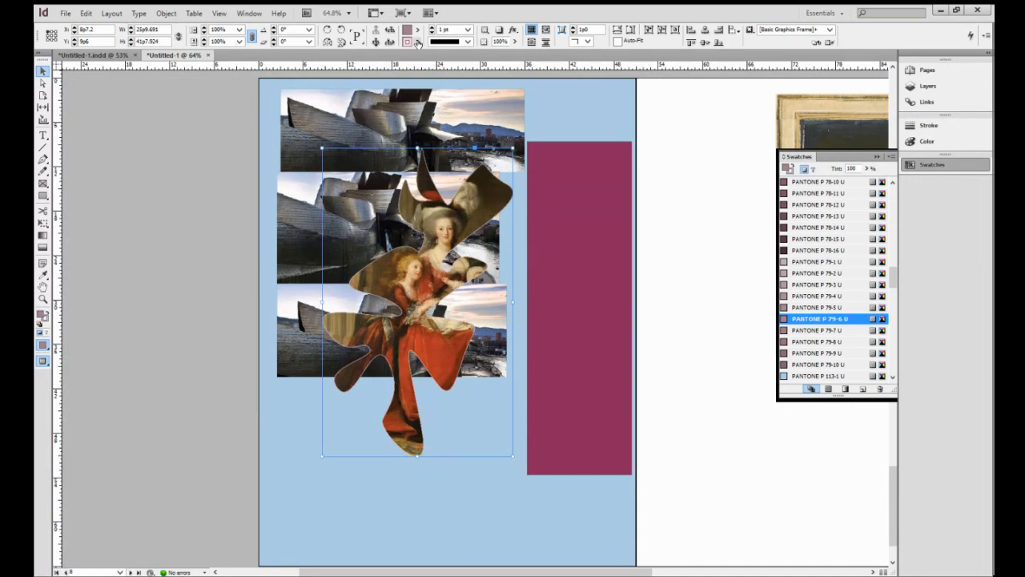
# Set the stroke colour of the picture-filled freeform shape to [None] so it has no outline.
pyautogui.click(585, 119)
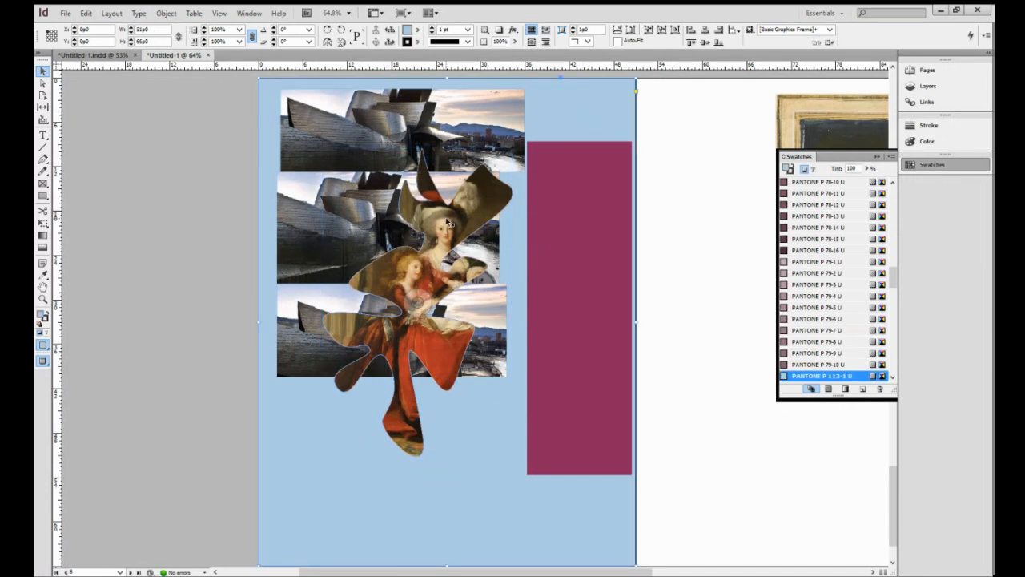
pyautogui.click(493, 212)
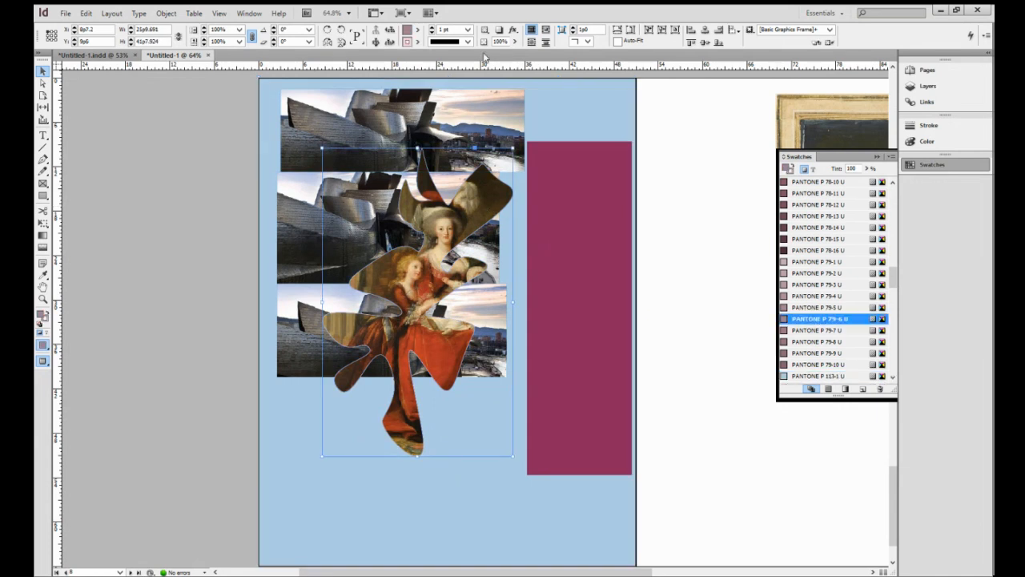
pyautogui.click(416, 41)
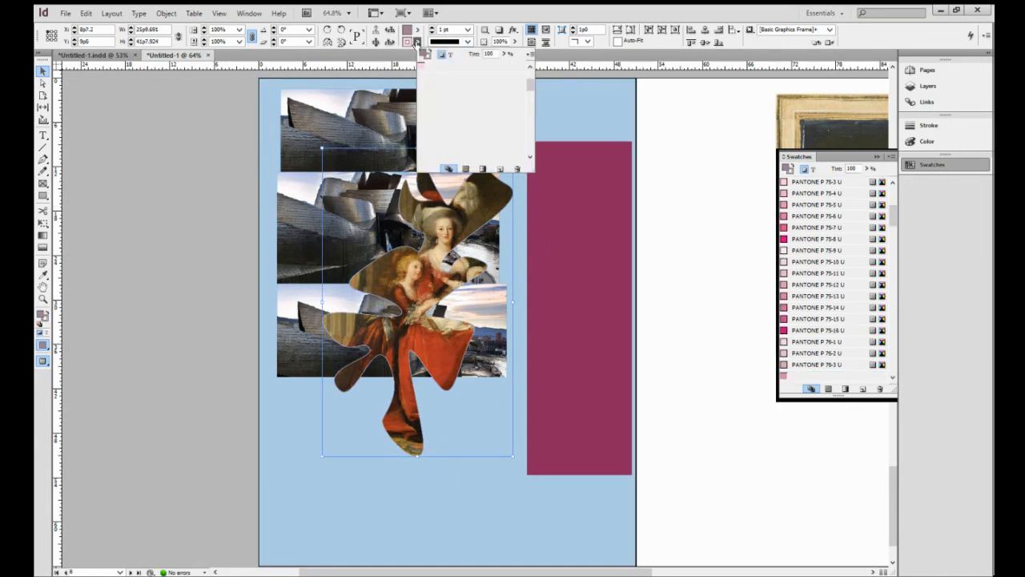
pyautogui.moveTo(529, 83); pyautogui.dragTo(530, 67)
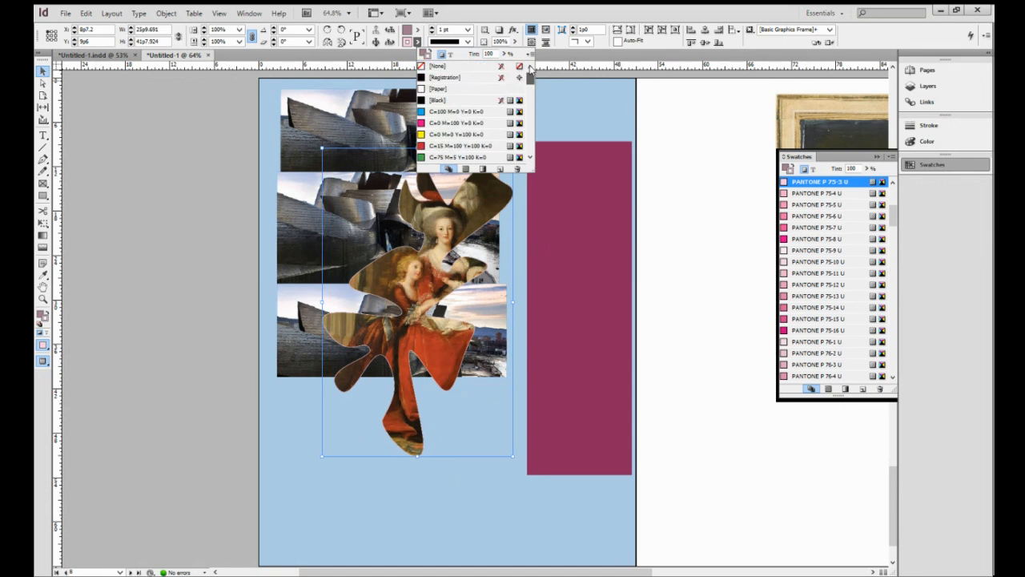
pyautogui.click(478, 66)
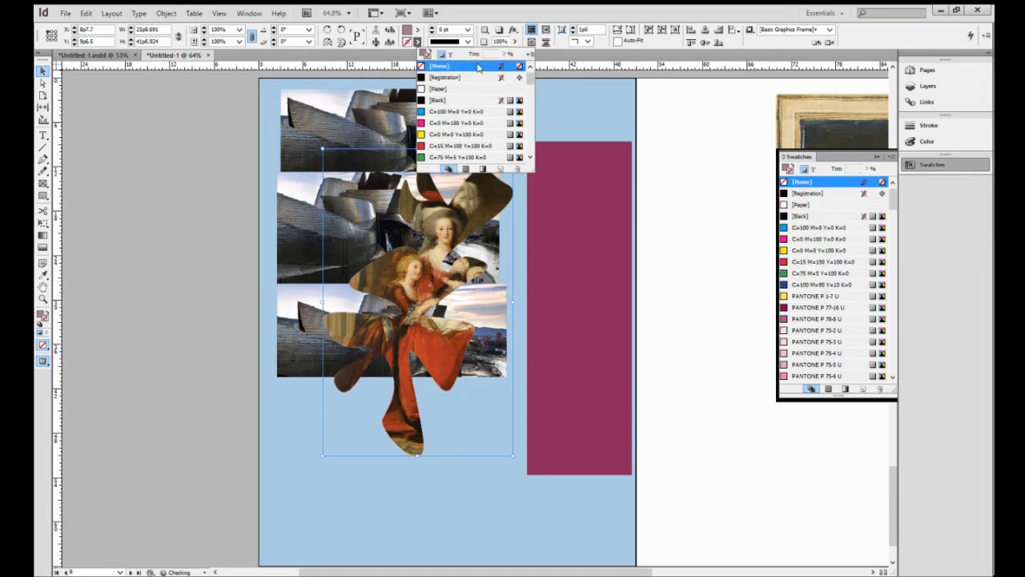
pyautogui.click(611, 105)
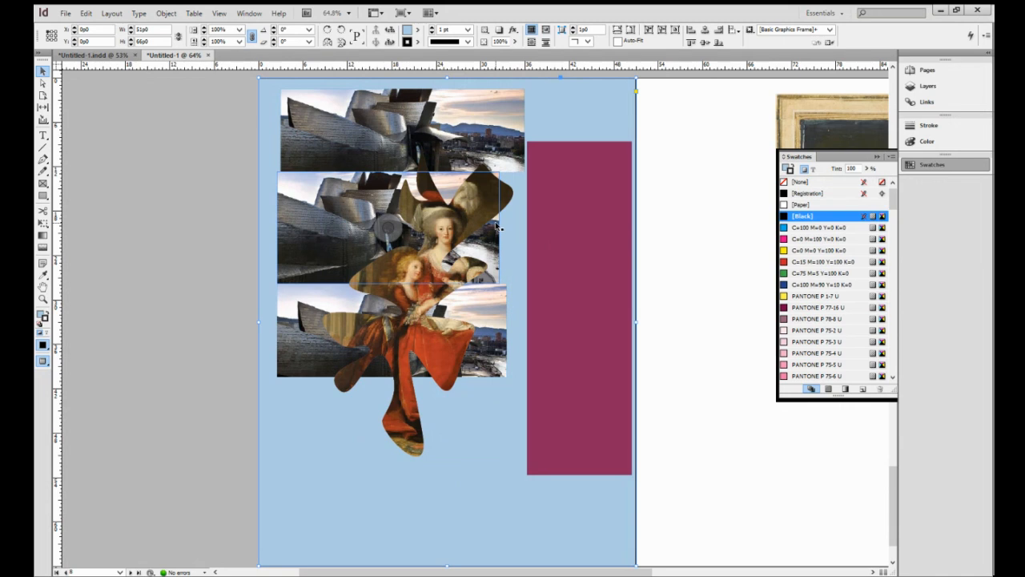
pyautogui.moveTo(498, 227); pyautogui.dragTo(468, 359)
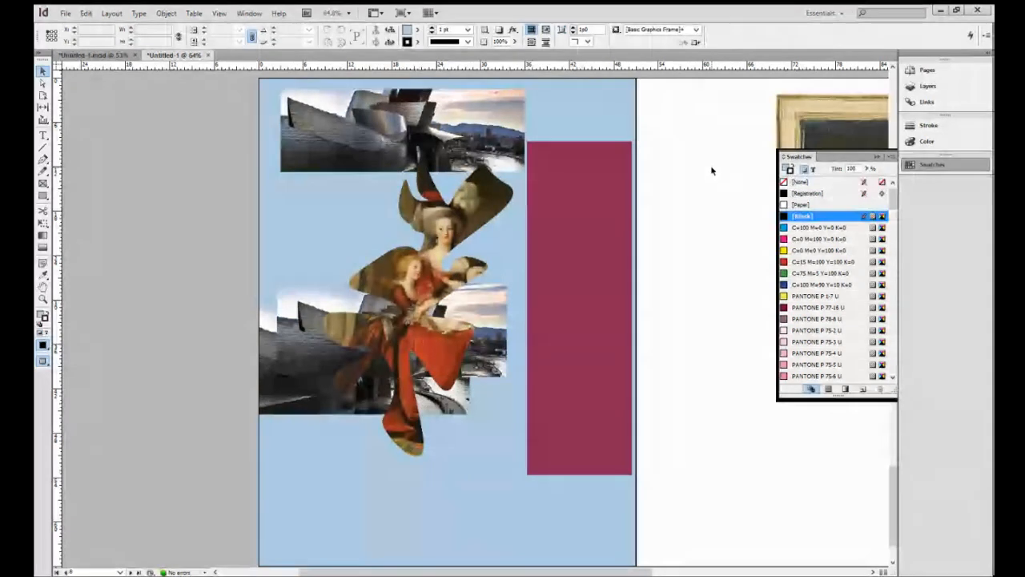
pyautogui.hotkey('ctrl', 'z')
pyautogui.hotkey('ctrl', 'z')
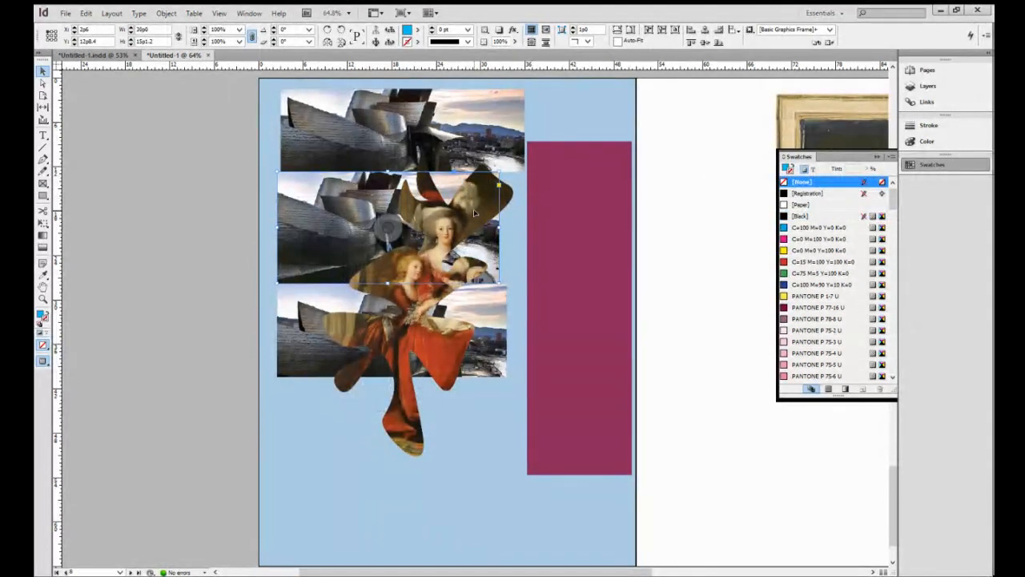
# Move the freeform shape to about X 19p6, Y 3p0, overlapping the maroon rectangle, and paste a copy of it beside the original.
pyautogui.moveTo(409, 340); pyautogui.dragTo(487, 268)
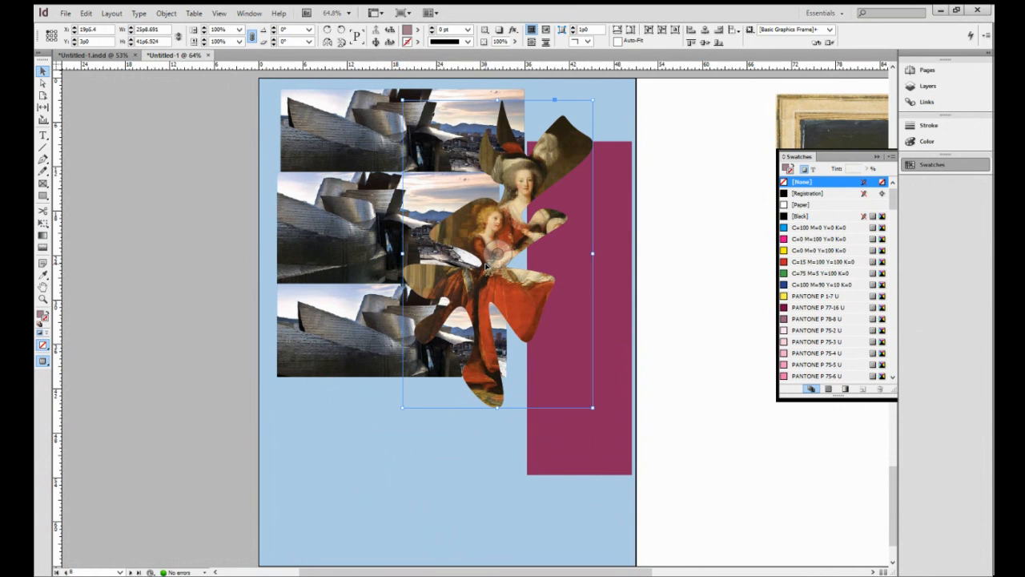
pyautogui.hotkey('ctrl', 'v')
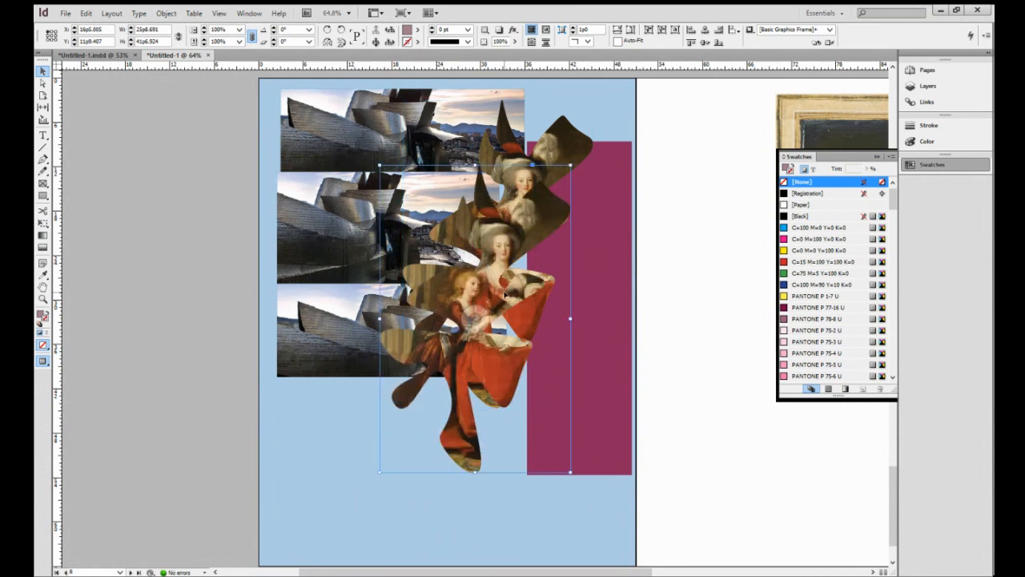
pyautogui.moveTo(505, 295); pyautogui.dragTo(652, 305)
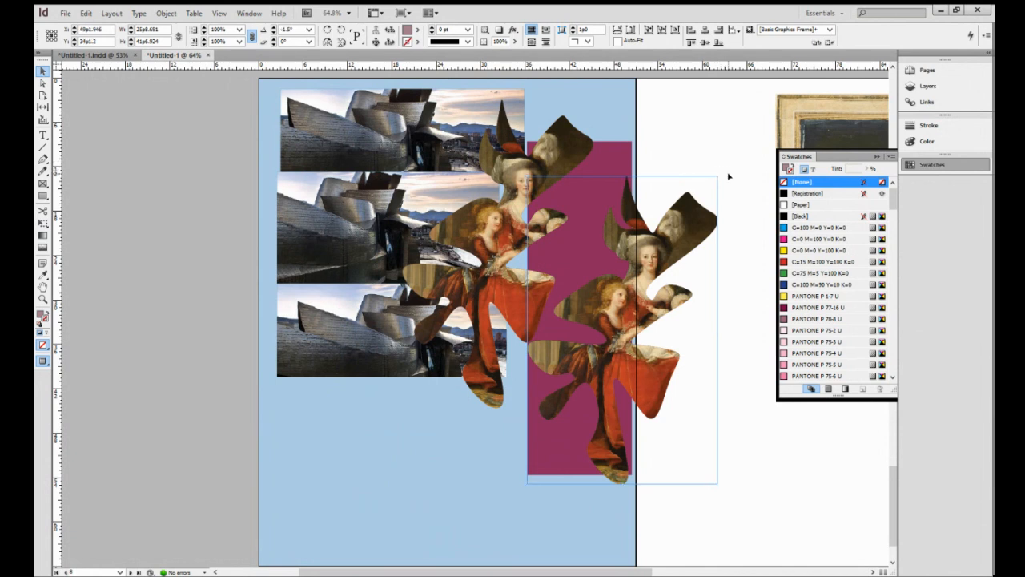
# Rotate the copied freeform shape to about -58.5° and place it below the original, at about X 38p5, Y 26p7.
pyautogui.moveTo(728, 174); pyautogui.dragTo(799, 336)
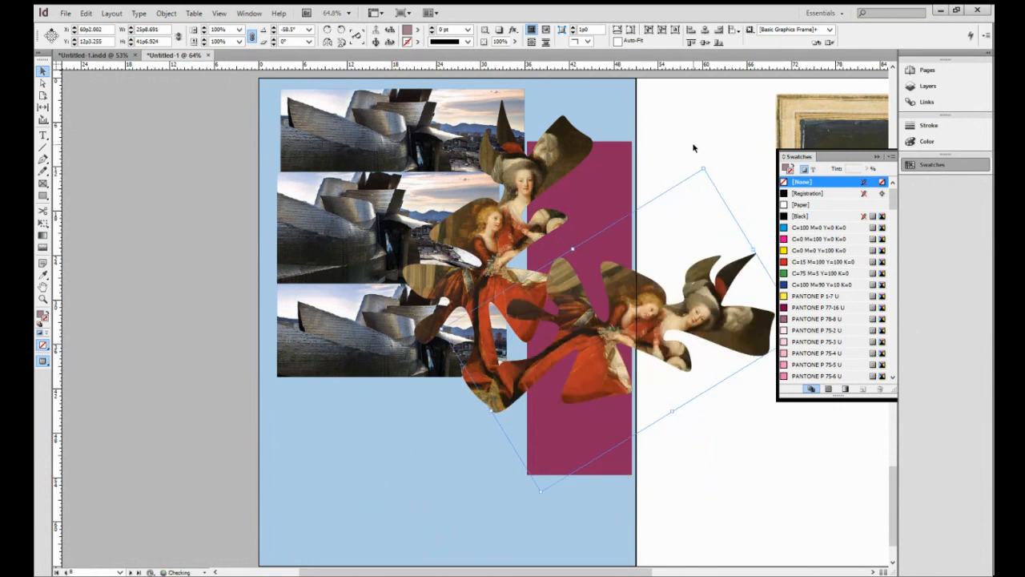
pyautogui.moveTo(694, 148); pyautogui.dragTo(701, 227)
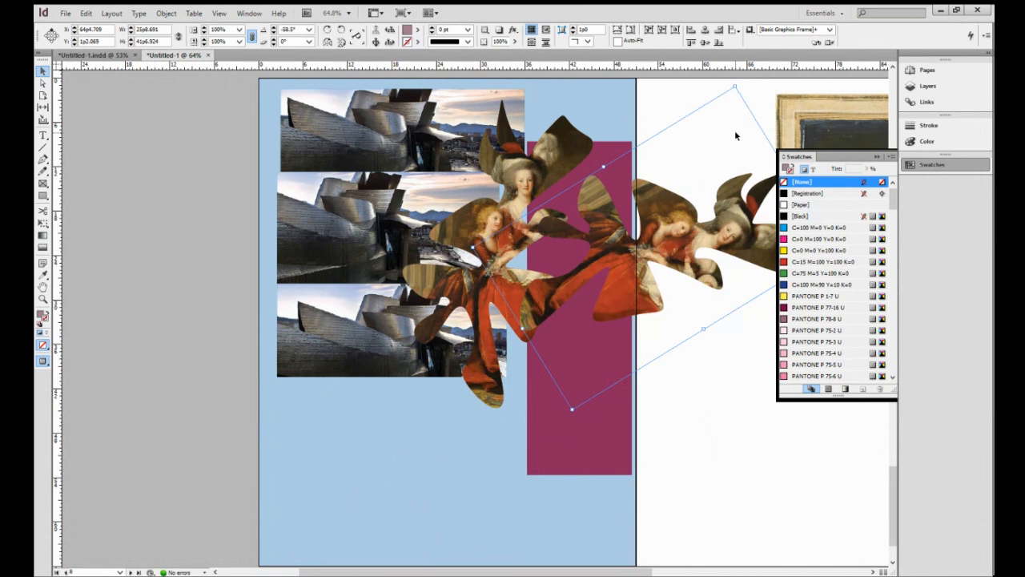
pyautogui.click(673, 247)
pyautogui.moveTo(666, 219); pyautogui.dragTo(466, 403)
pyautogui.click(717, 150)
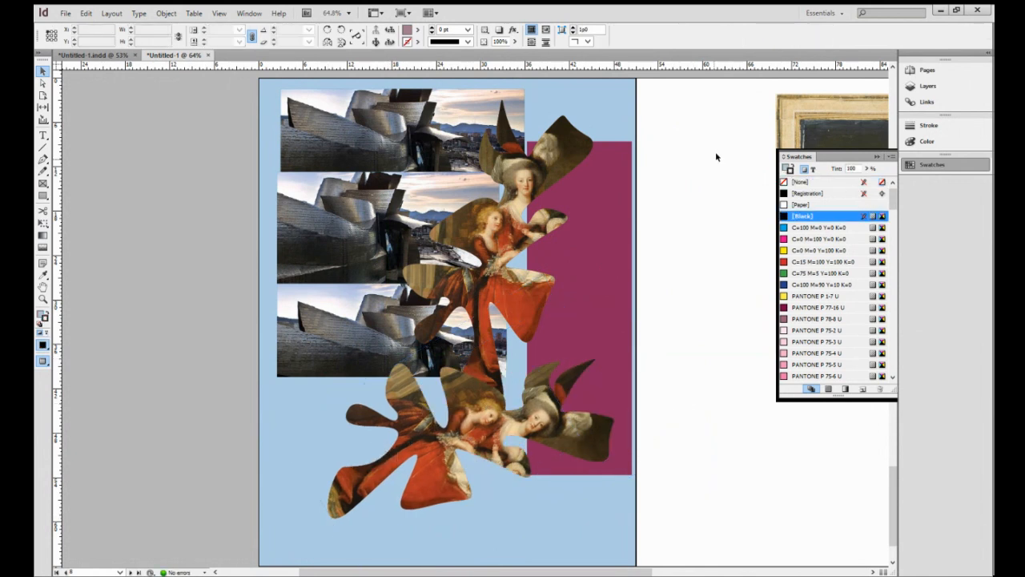
# Copy both picture-filled freeform shapes and paste them onto the left page of A-Master, at about X 10p0, Y 4p4.
pyautogui.click(926, 70)
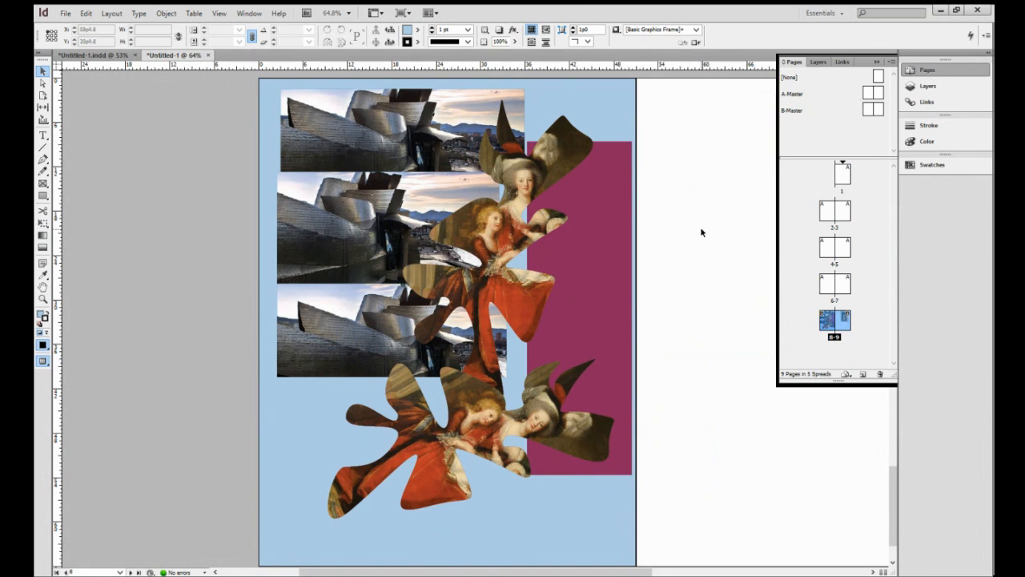
pyautogui.click(463, 396)
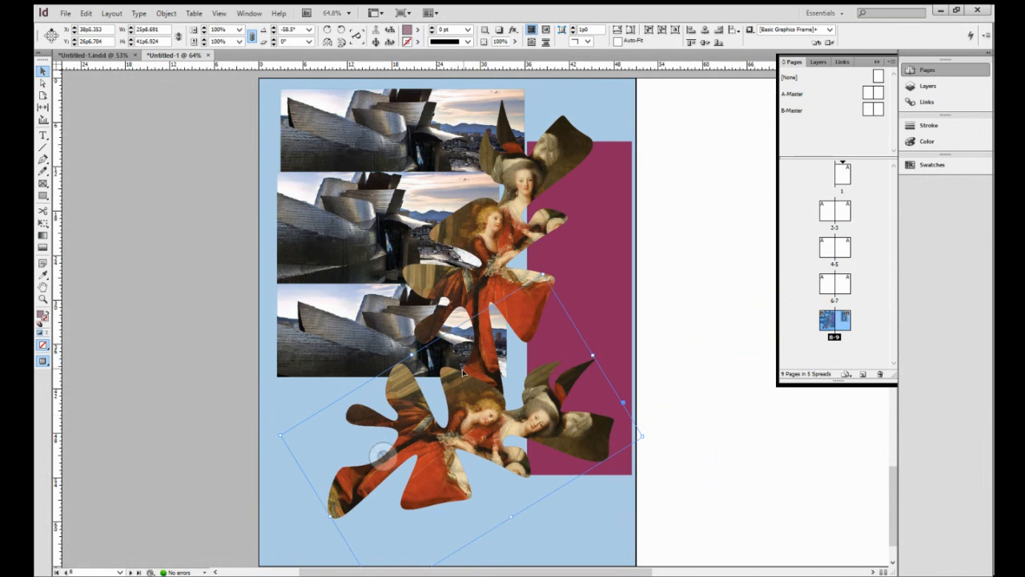
pyautogui.keyDown('shift'); pyautogui.click(528, 195); pyautogui.keyUp('shift')
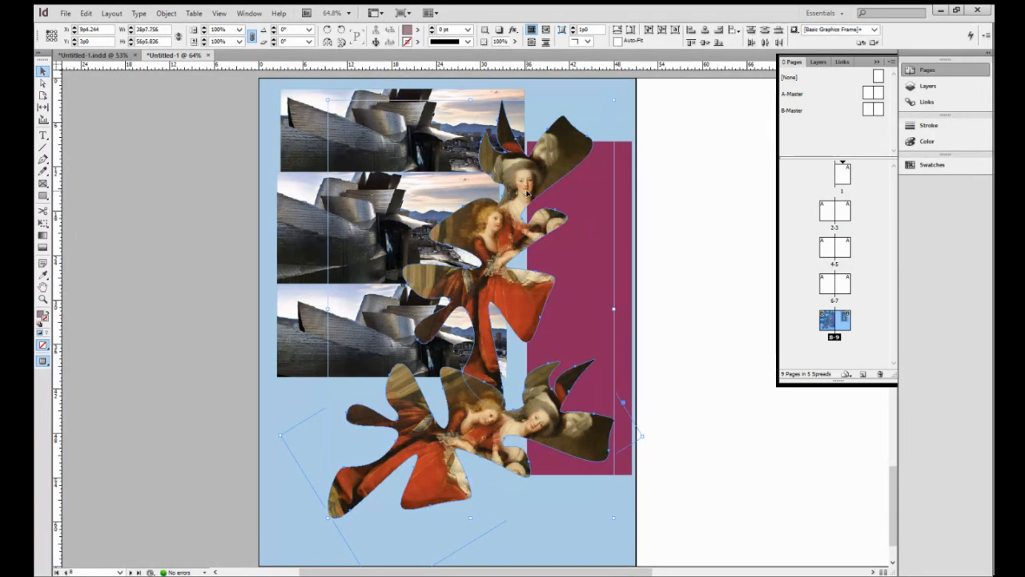
pyautogui.doubleClick(875, 96)
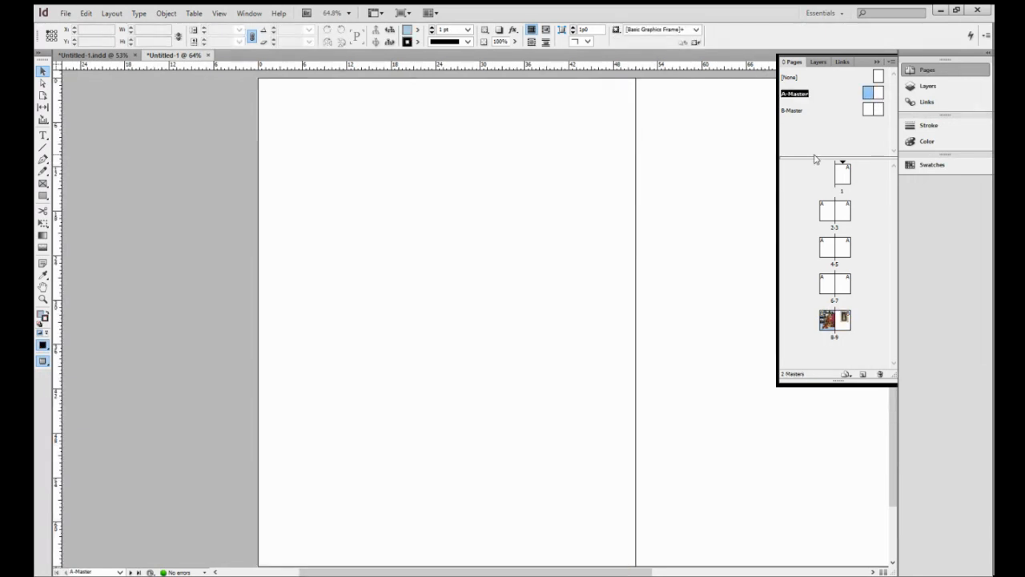
pyautogui.hotkey('ctrl', 'alt', 'shift', 'v')
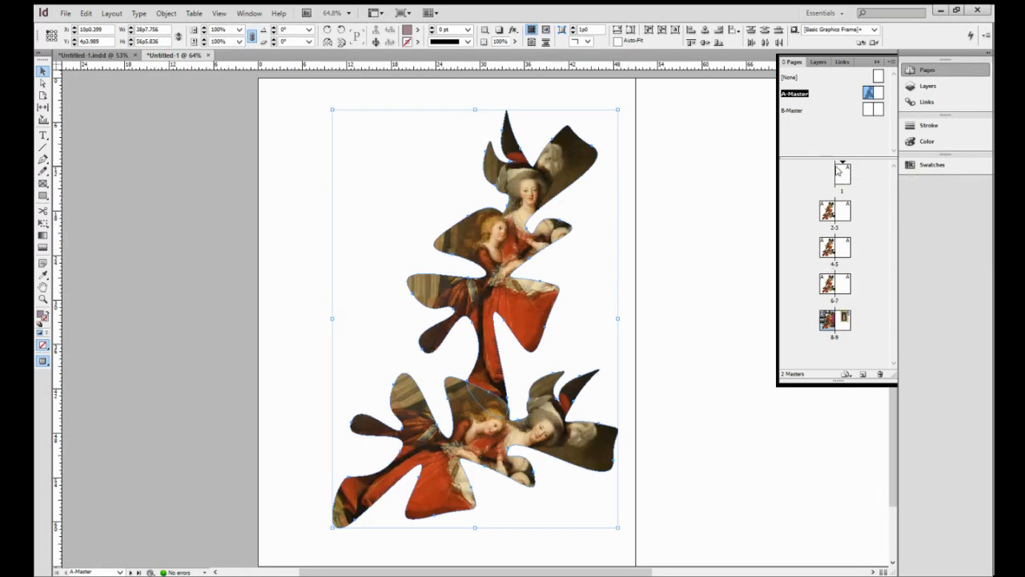
pyautogui.click(688, 207)
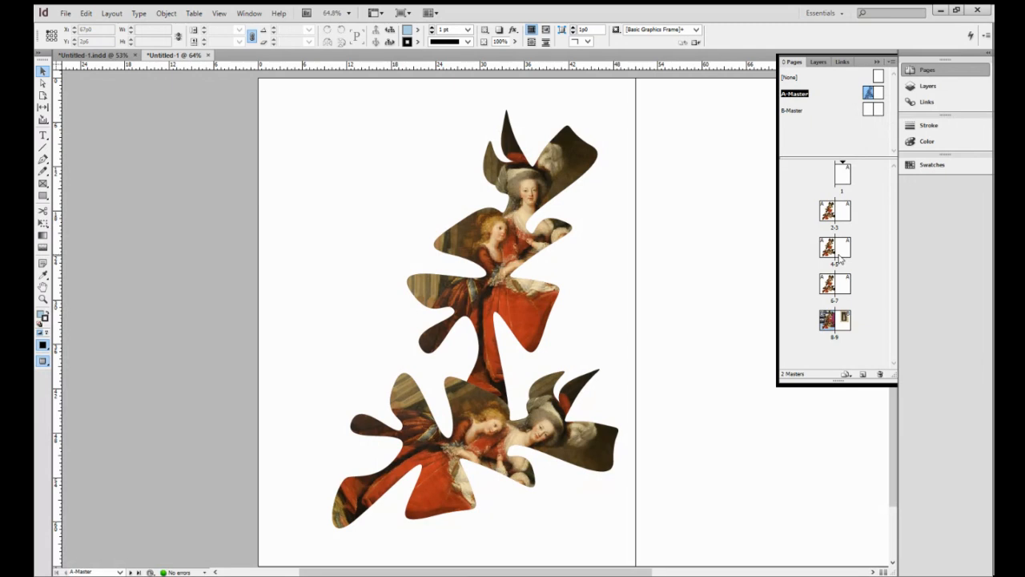
# Return from A-Master to page 8 and look over its layout.
pyautogui.click(832, 327)
pyautogui.scroll(2, 744, 332)
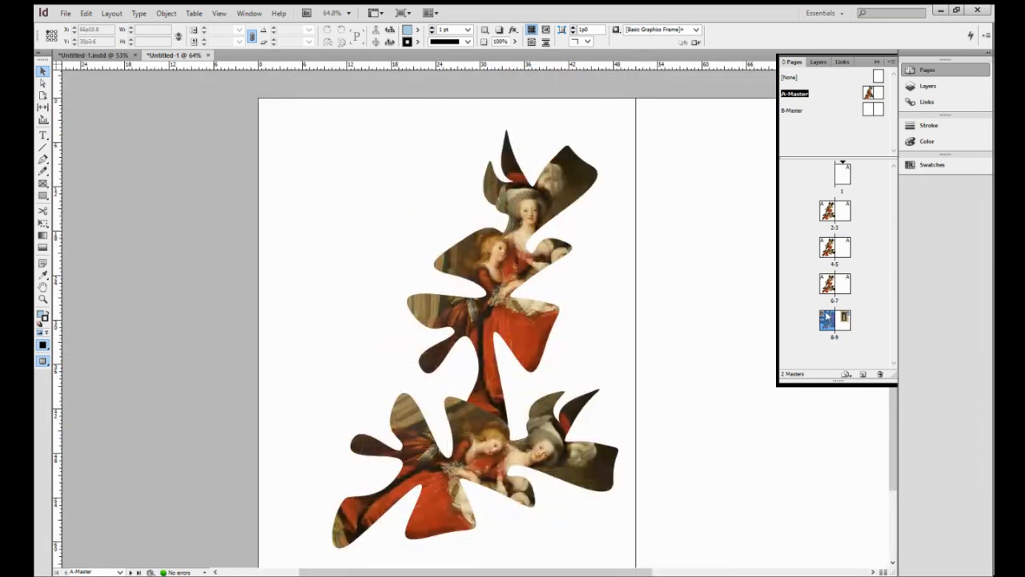
pyautogui.doubleClick(827, 319)
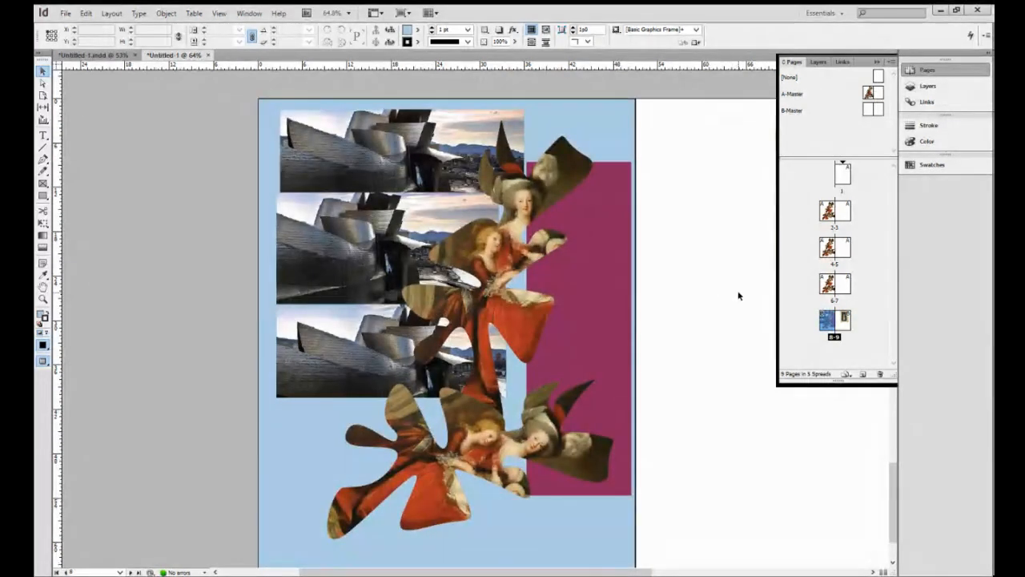
pyautogui.scroll(-4, 739, 296)
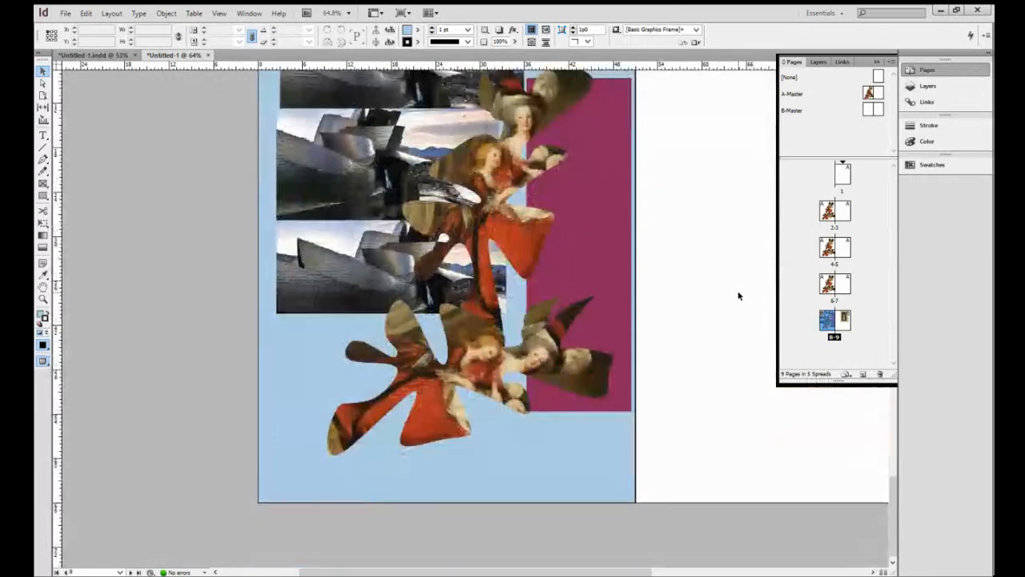
pyautogui.scroll(2, 739, 296)
pyautogui.scroll(2, 730, 264)
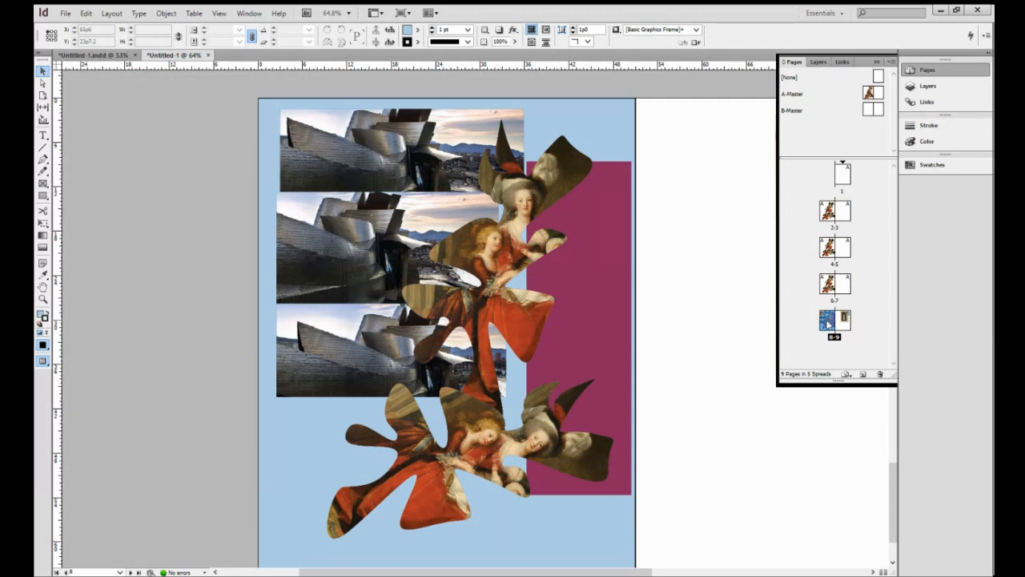
# Try to transfer page 8 to B-Master by moving its page thumbnail onto the master, checking the page options.
pyautogui.moveTo(828, 322); pyautogui.dragTo(882, 114)
pyautogui.rightClick(826, 319)
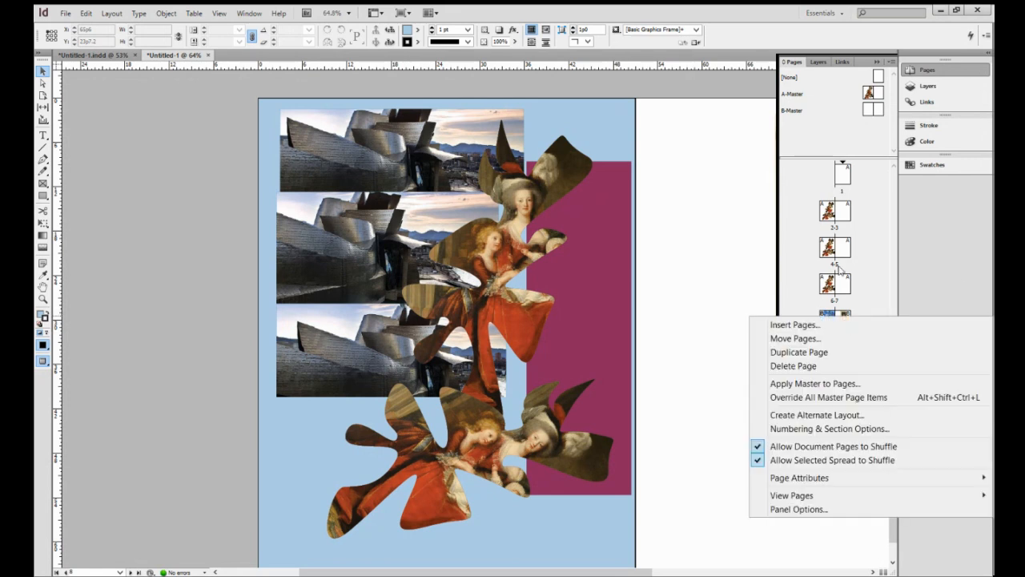
pyautogui.press('Escape')
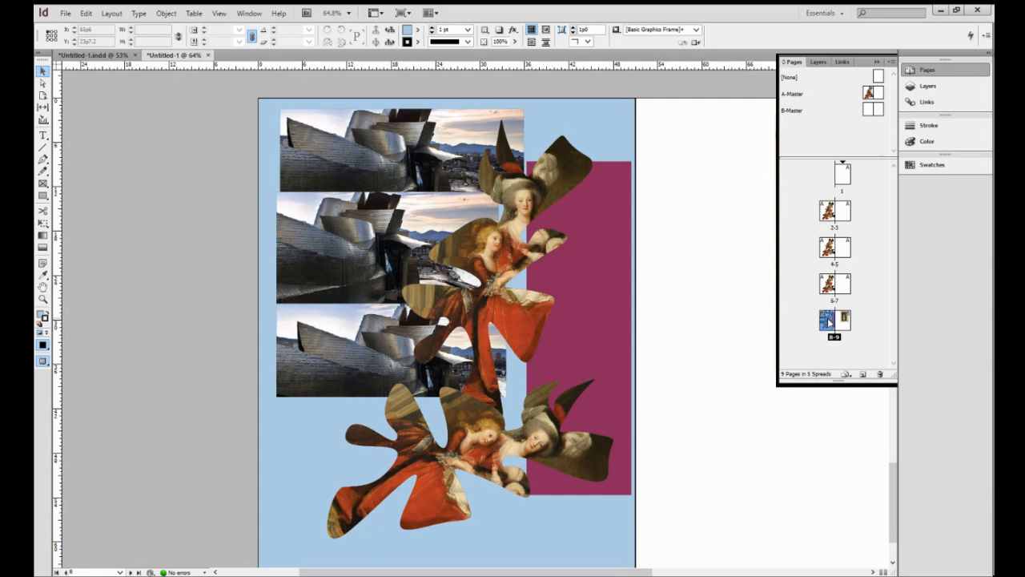
pyautogui.rightClick(828, 321)
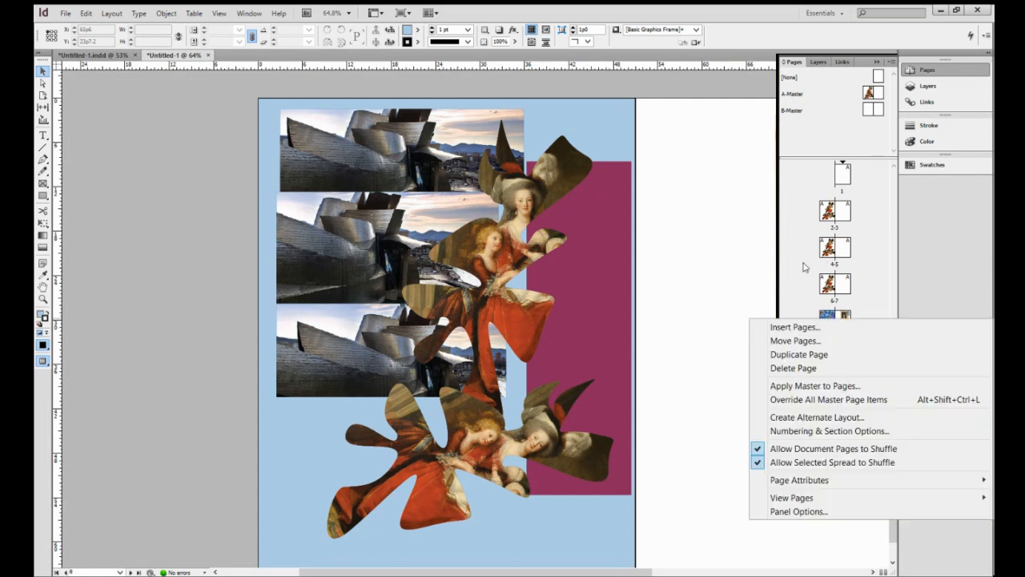
pyautogui.press('Escape')
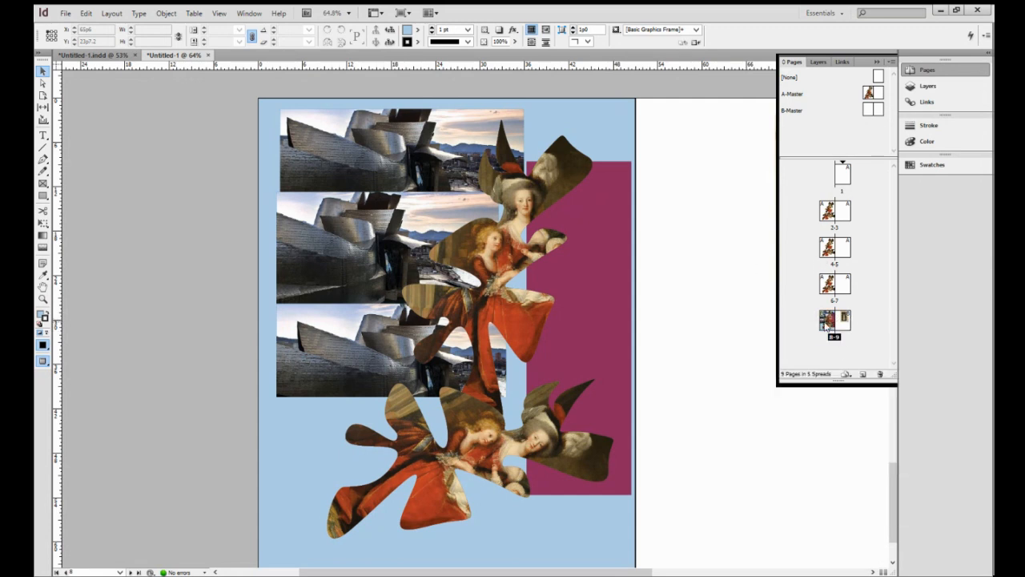
pyautogui.rightClick(830, 322)
pyautogui.press('Escape')
pyautogui.moveTo(826, 321); pyautogui.dragTo(879, 110)
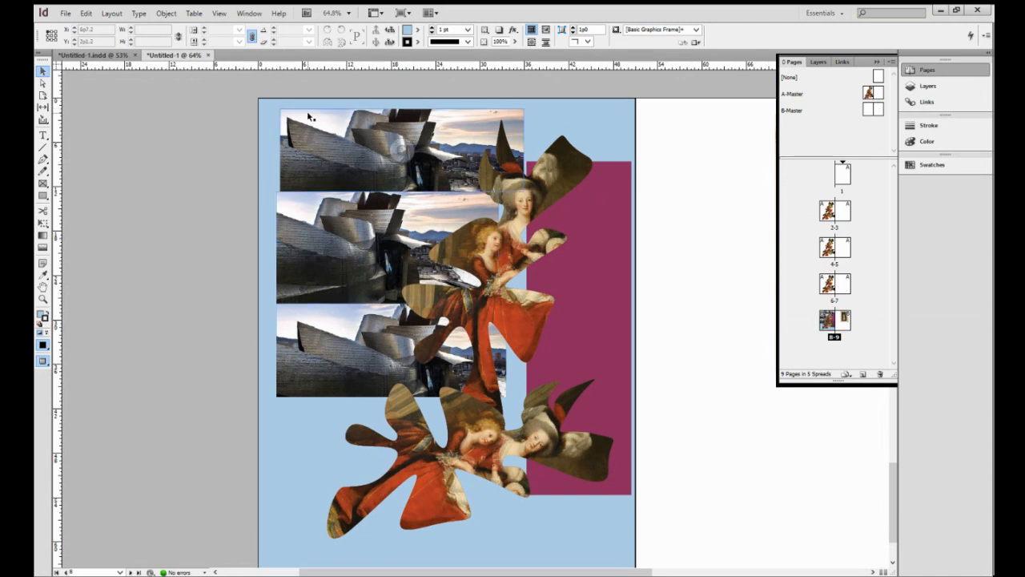
# Copy all objects on page 8, paste them onto the right page of B-Master and move them to about X 52p1, Y 0p2.
pyautogui.moveTo(240, 90); pyautogui.dragTo(607, 551)
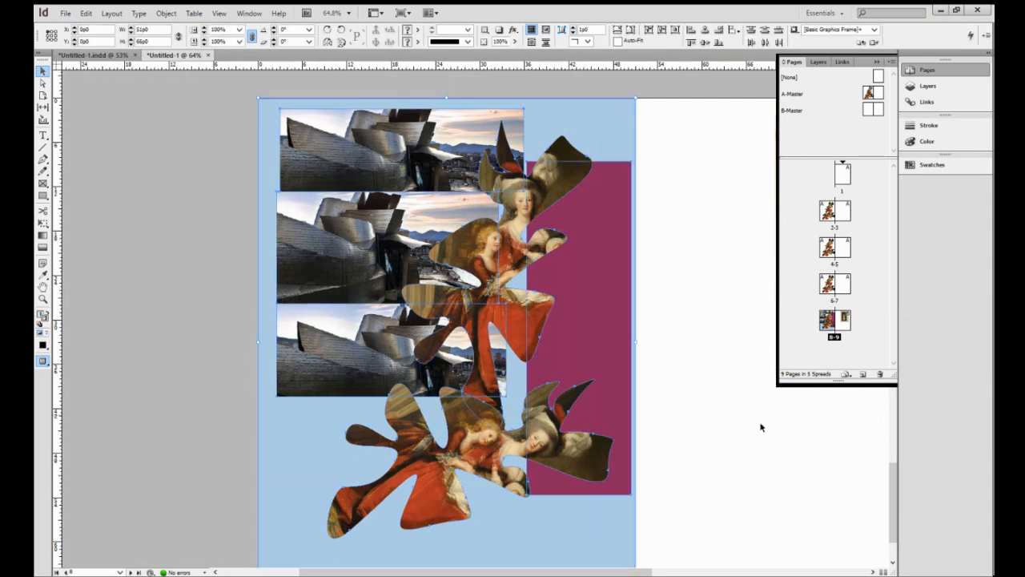
pyautogui.doubleClick(881, 113)
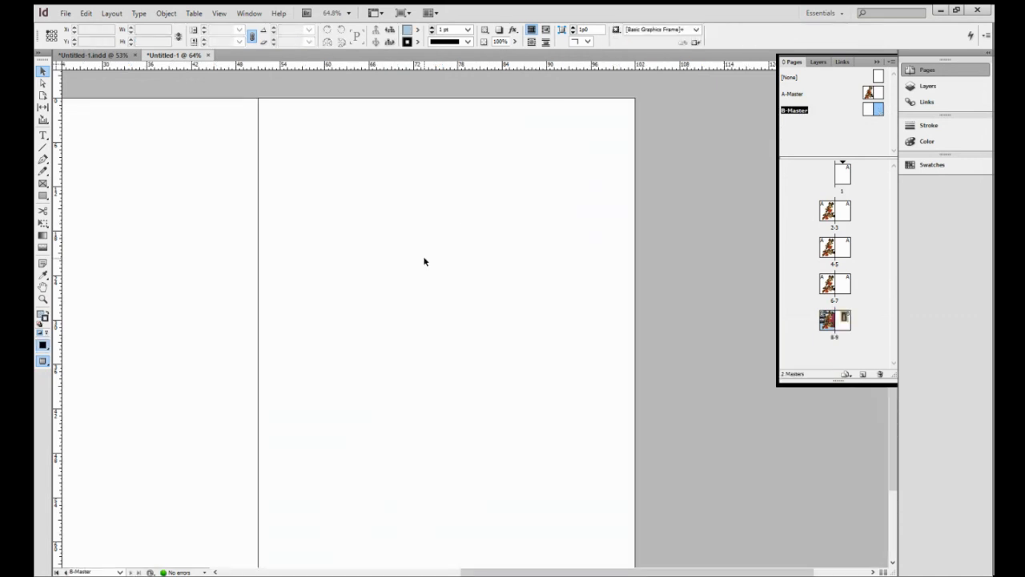
pyautogui.hotkey('ctrl', 'f')
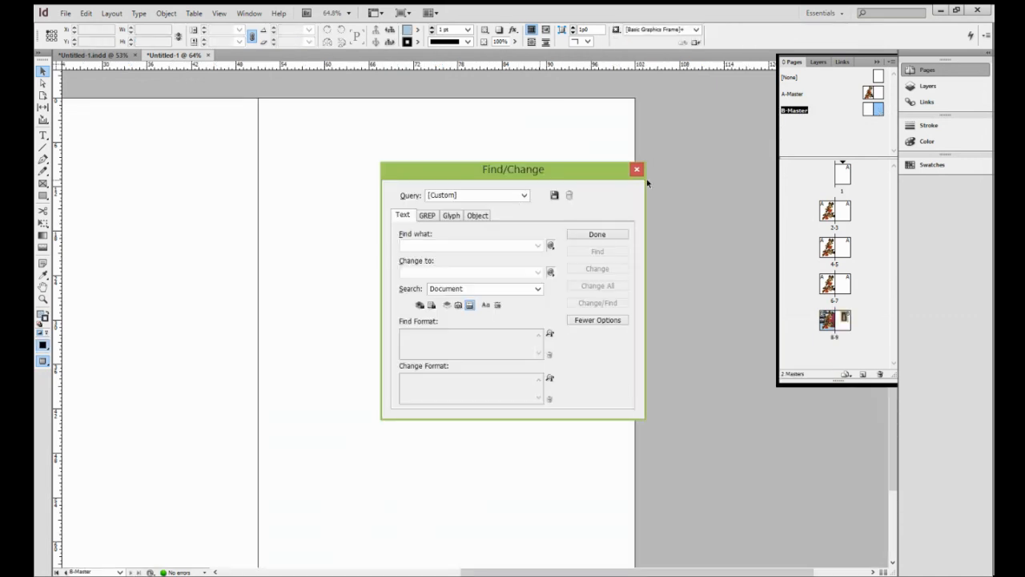
pyautogui.click(637, 169)
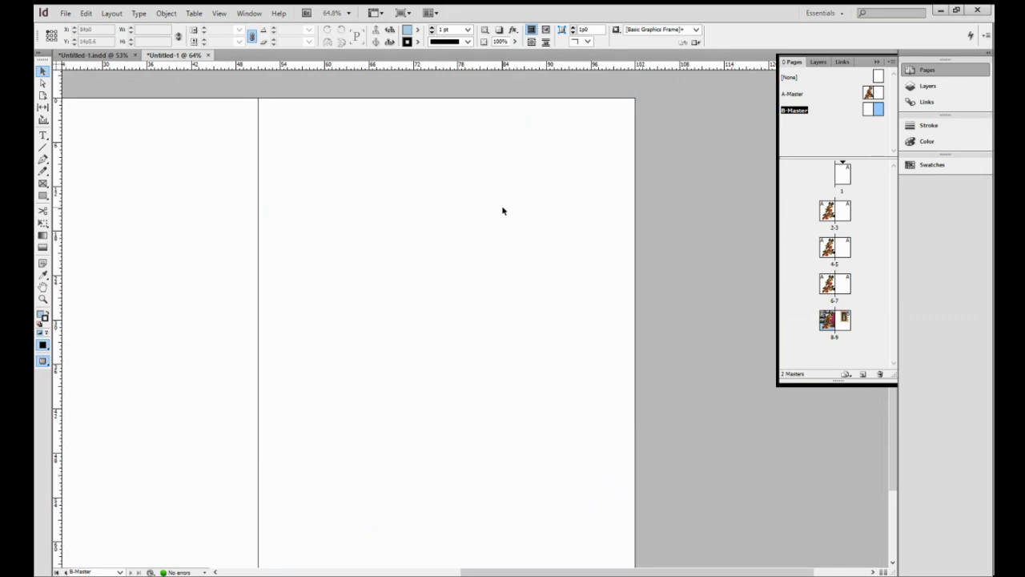
pyautogui.hotkey('ctrl', 'v')
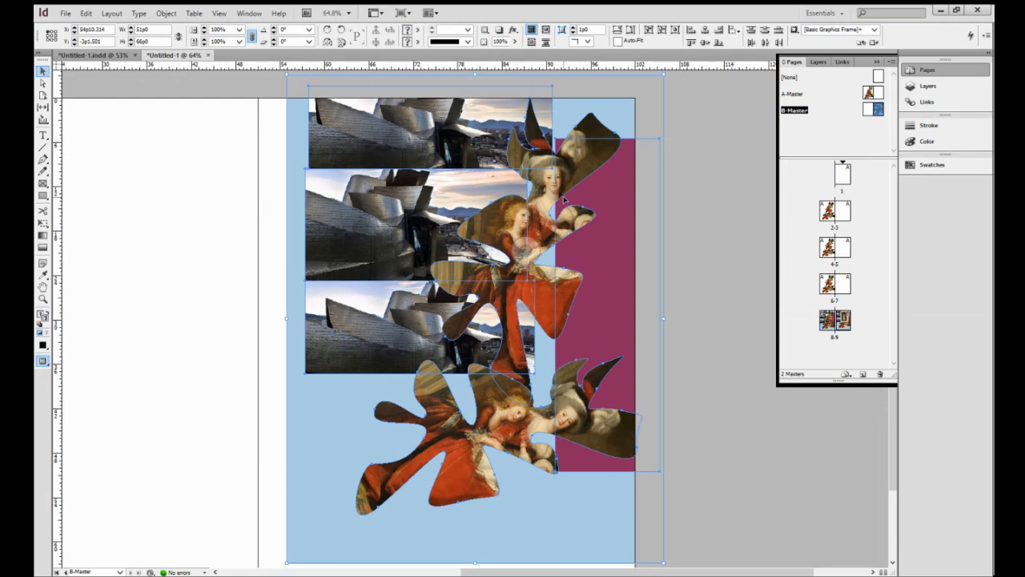
pyautogui.moveTo(473, 190); pyautogui.dragTo(452, 213)
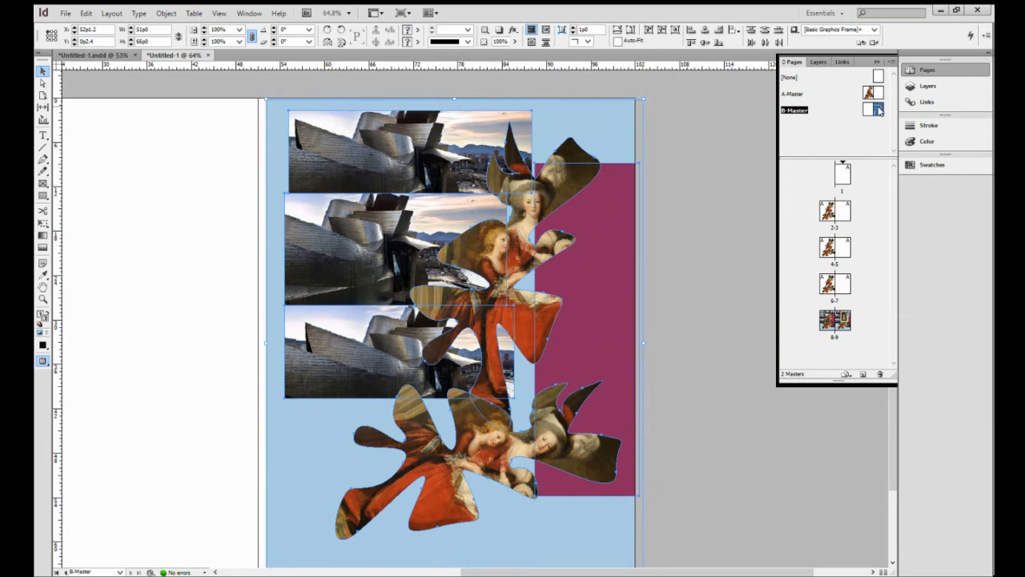
# Apply the right page of B-Master to page 3 and deselect the master artwork.
pyautogui.moveTo(879, 110); pyautogui.dragTo(846, 210)
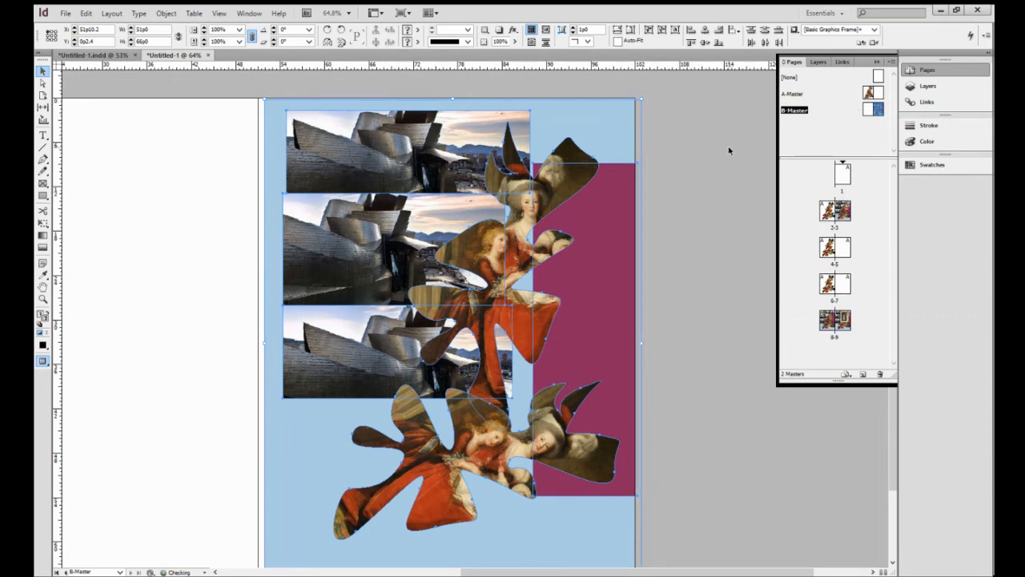
pyautogui.click(758, 141)
# Select all artwork on the right page of B-Master and nudge it into alignment with the page at about X 50p11.2, Y 0p1.4.
pyautogui.moveTo(285, 88); pyautogui.dragTo(620, 510)
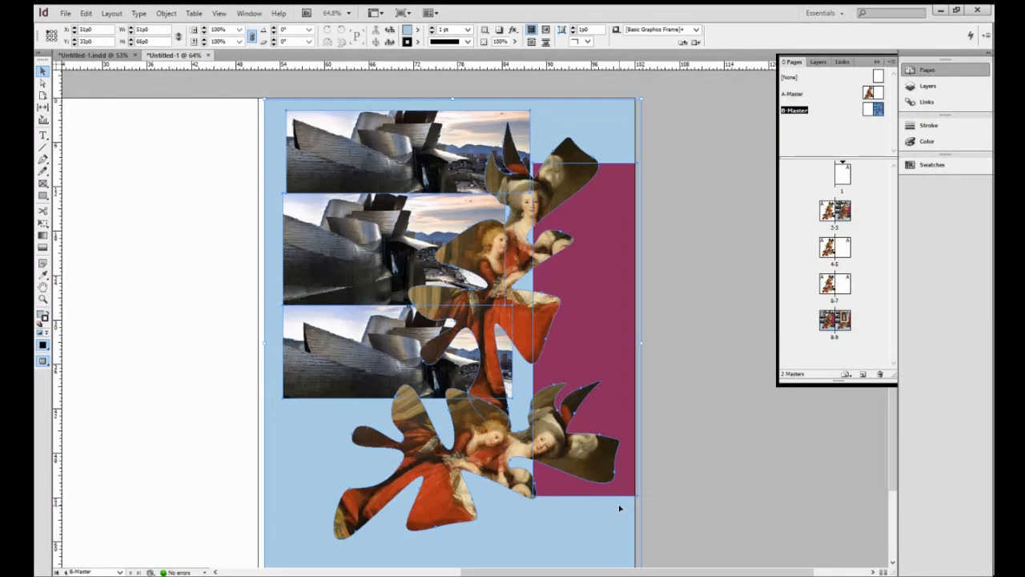
pyautogui.press('Left')
pyautogui.press('Left')
pyautogui.press('Left')
pyautogui.press('Left')
pyautogui.press('Left')
pyautogui.press('Left')
pyautogui.press('Left')
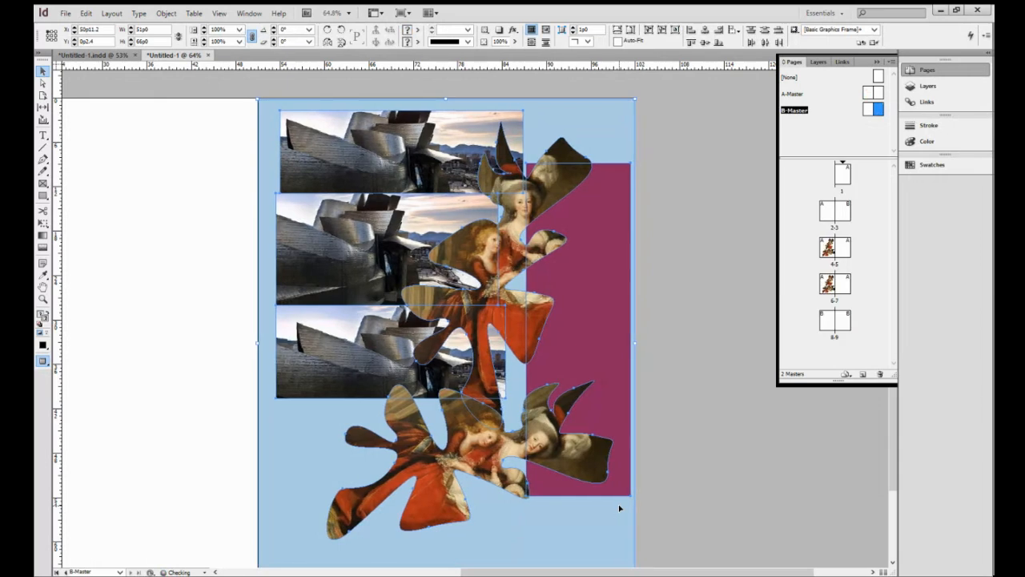
pyautogui.press('Down')
pyautogui.press('Down')
pyautogui.press('Up')
pyautogui.press('Up')
pyautogui.press('Up')
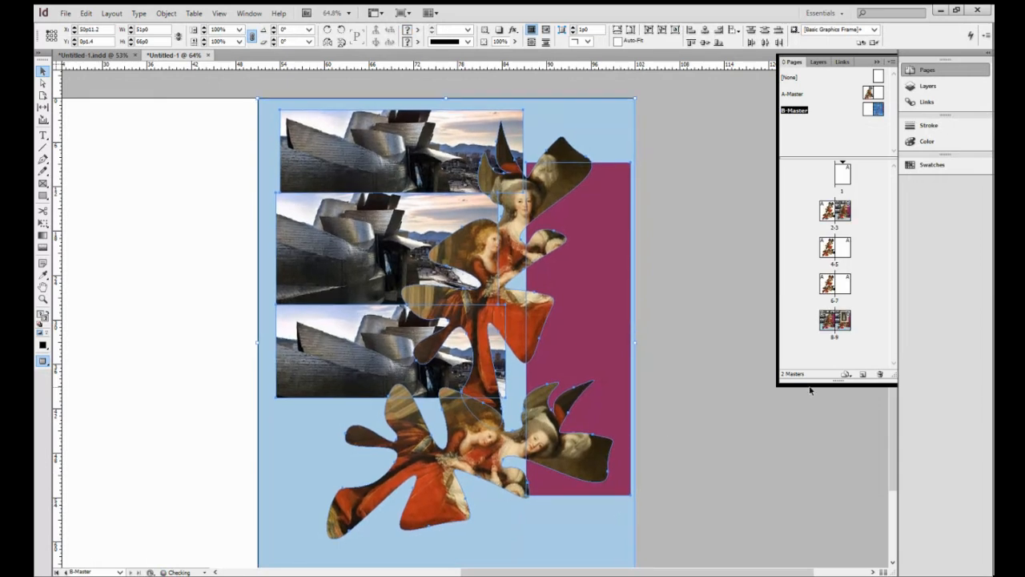
pyautogui.click(695, 331)
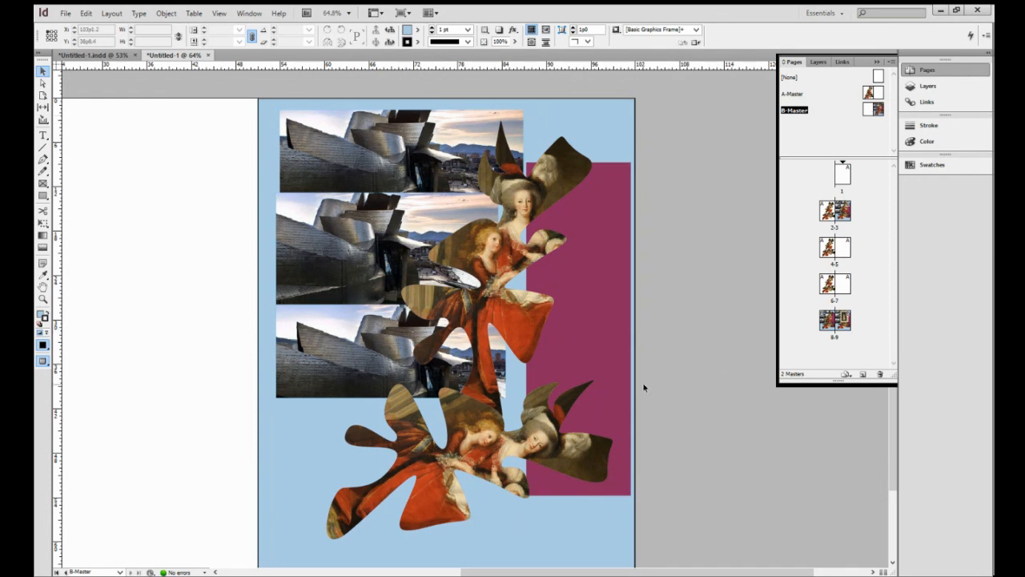
# On page 9, move the framed painting of the standing woman to about X 59p6.4, Y 1p1.5, and hide the rulers.
pyautogui.doubleClick(849, 325)
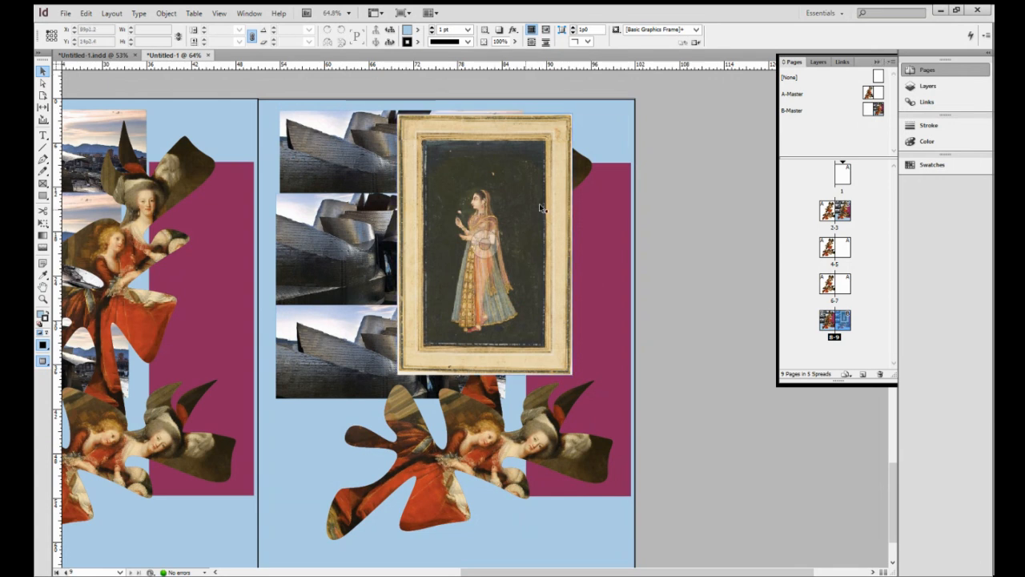
pyautogui.click(527, 265)
pyautogui.moveTo(527, 265); pyautogui.dragTo(532, 317)
pyautogui.rightClick(527, 318)
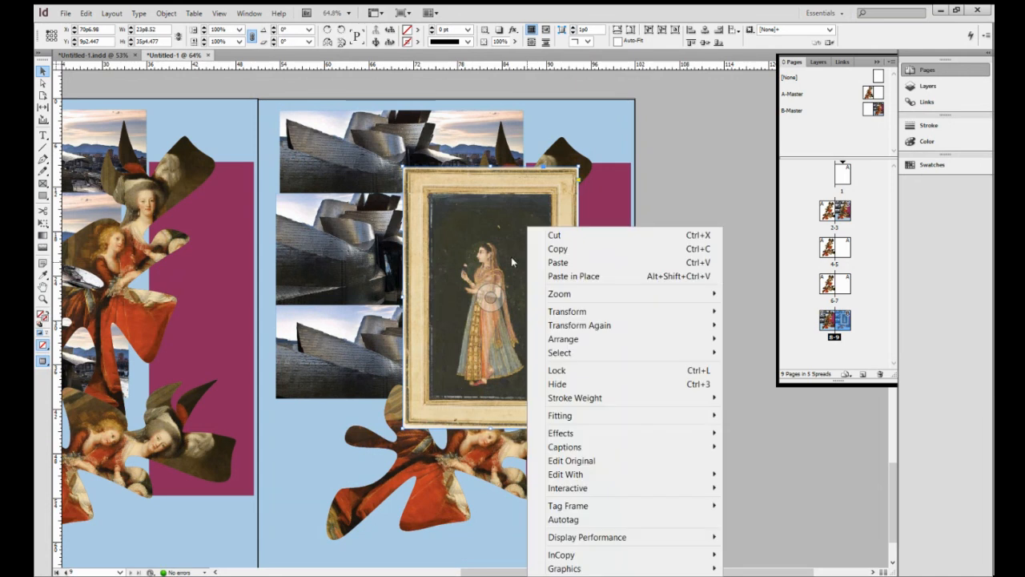
pyautogui.click(682, 142)
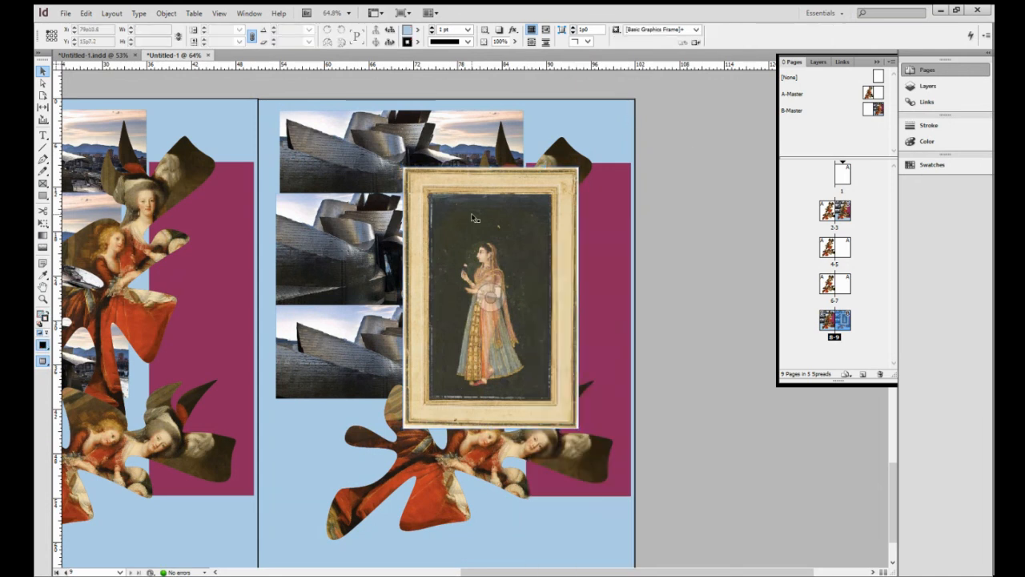
pyautogui.moveTo(474, 217); pyautogui.dragTo(470, 174)
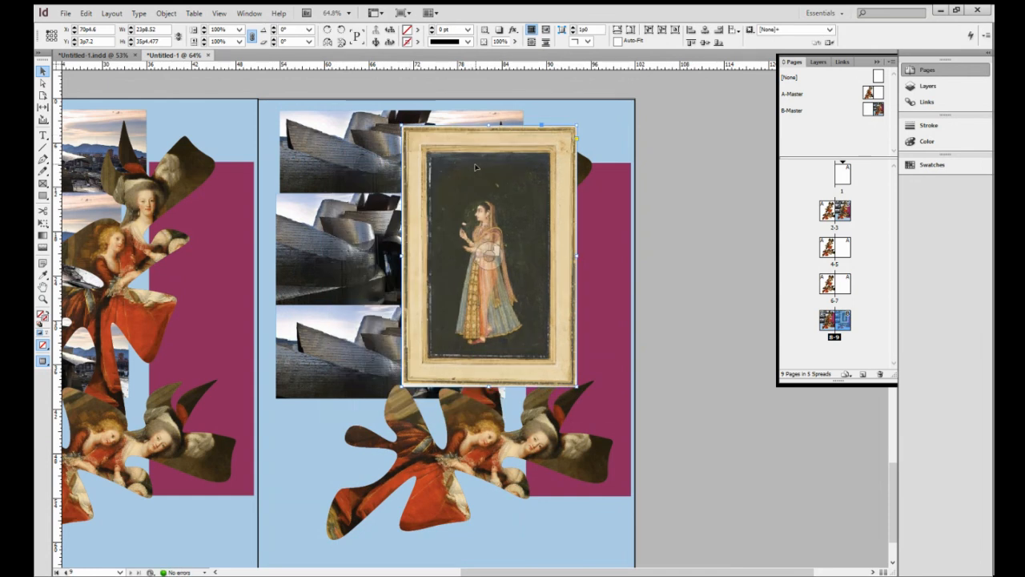
pyautogui.moveTo(503, 166); pyautogui.dragTo(420, 148)
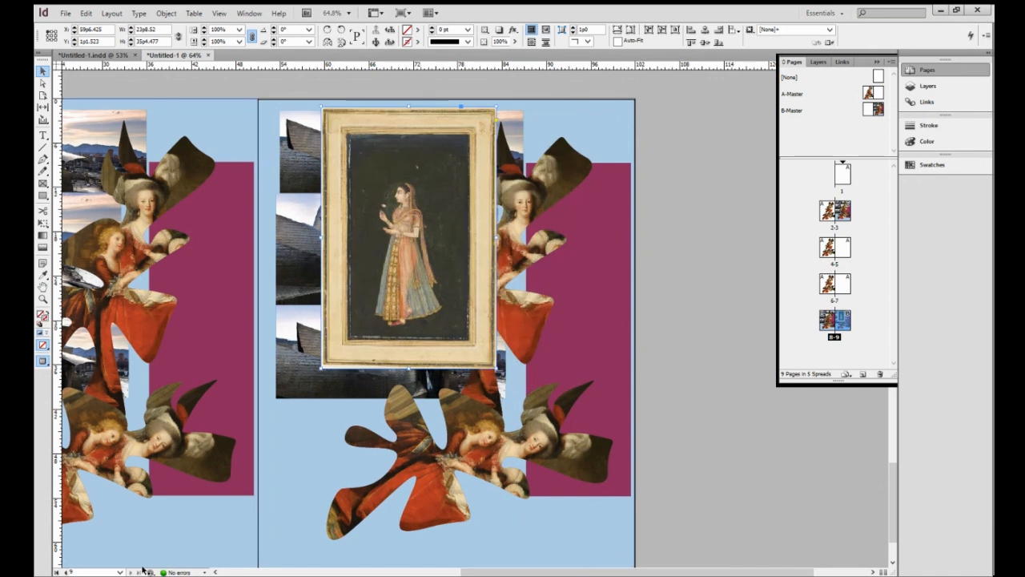
pyautogui.hotkey('ctrl', 'r')
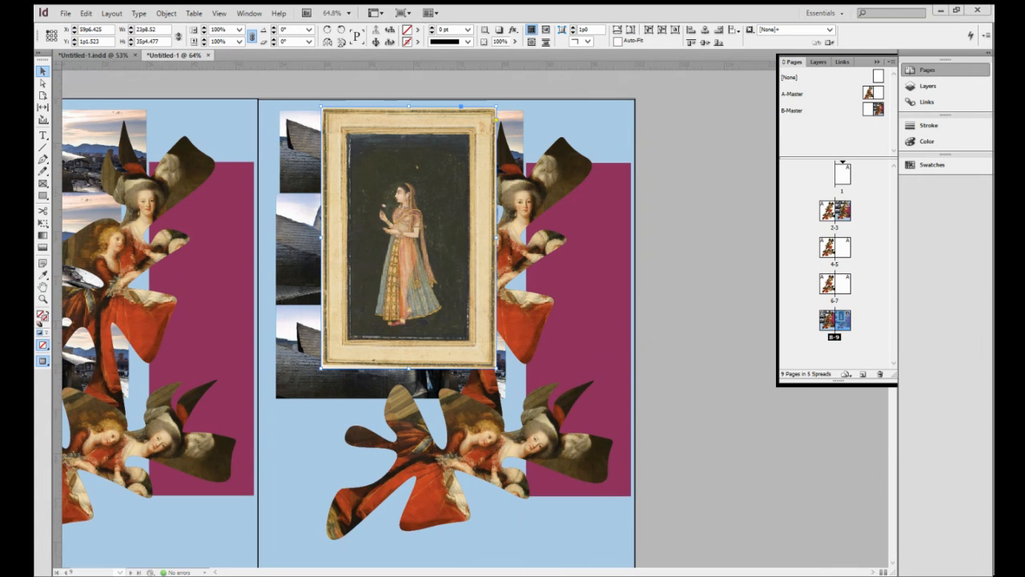